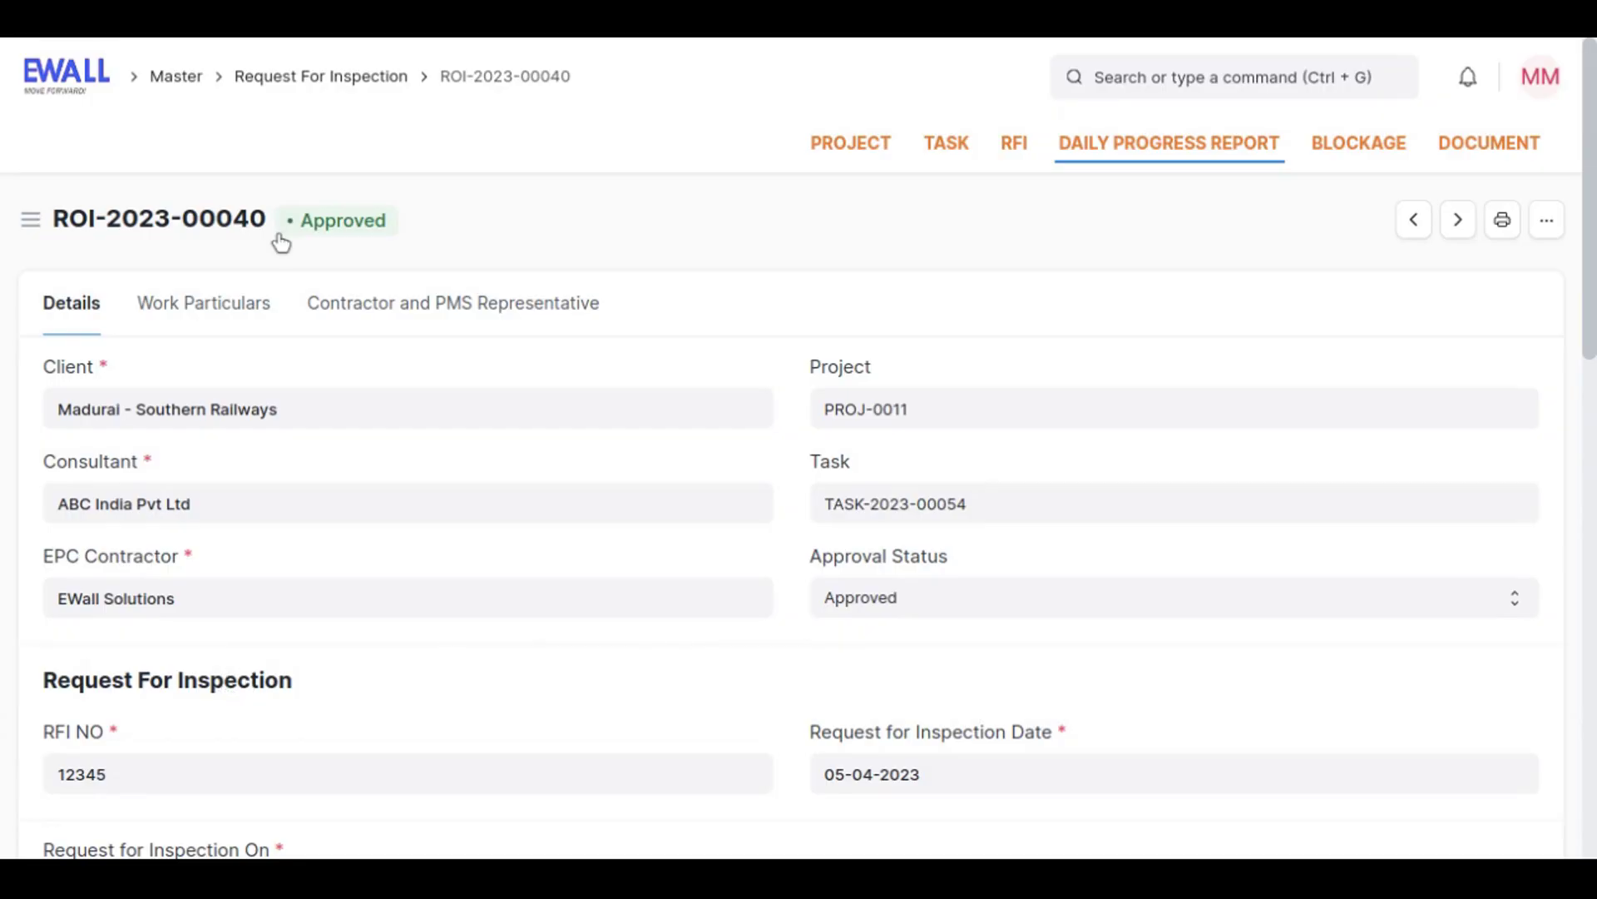
- Open the Madurai- Plat Form 2 project from the project list
left_click_drag(303, 224, 420, 239)
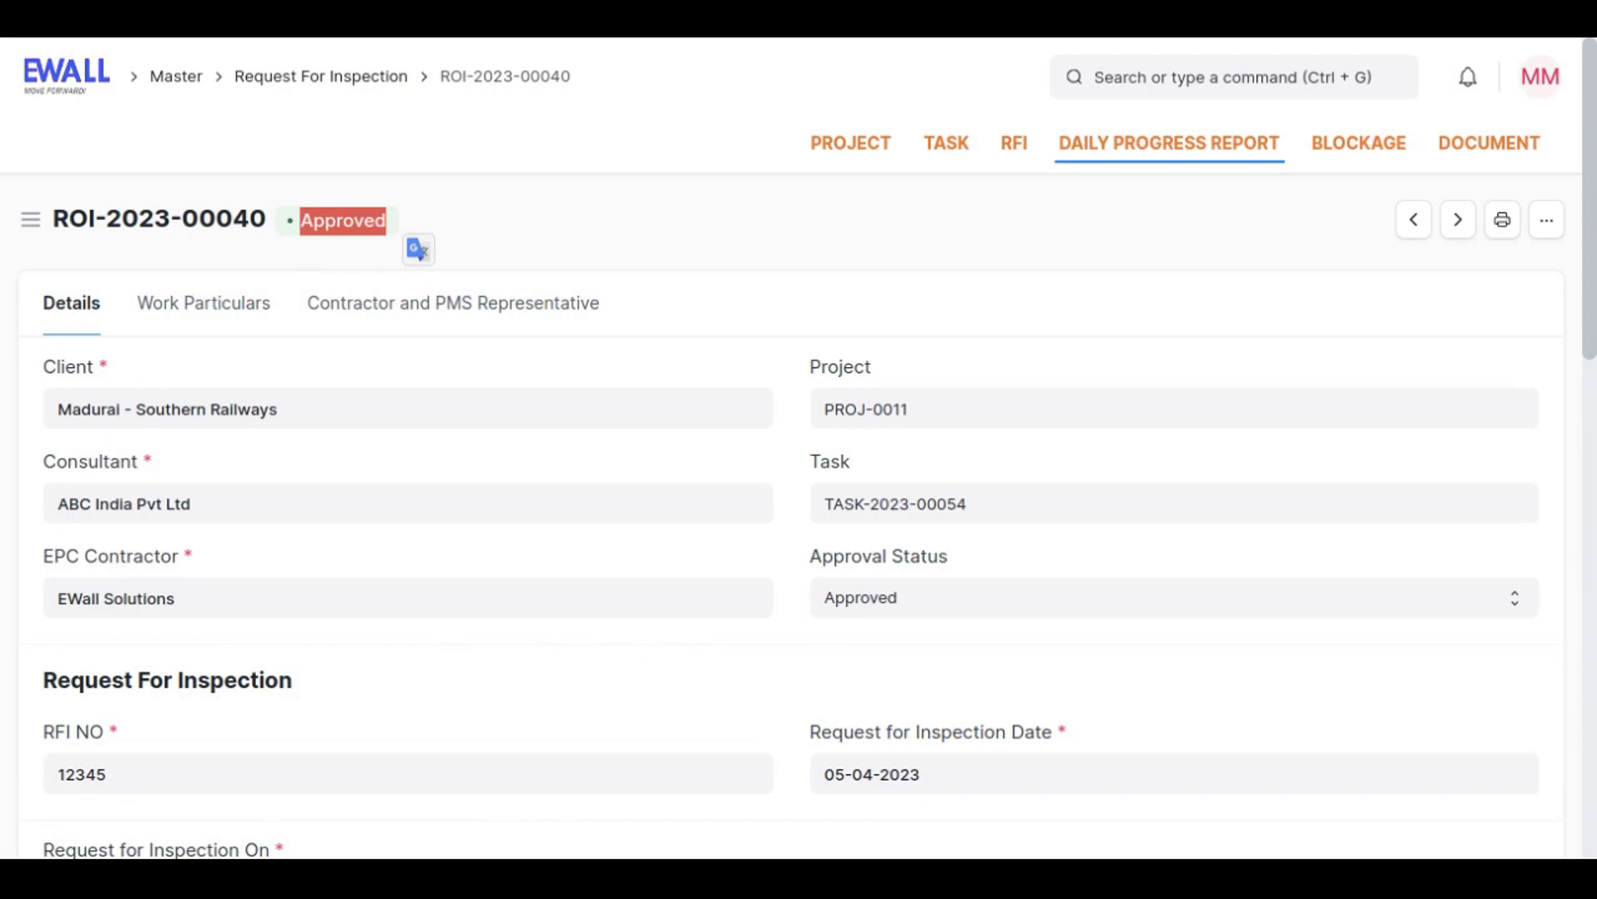
left_click(817, 151)
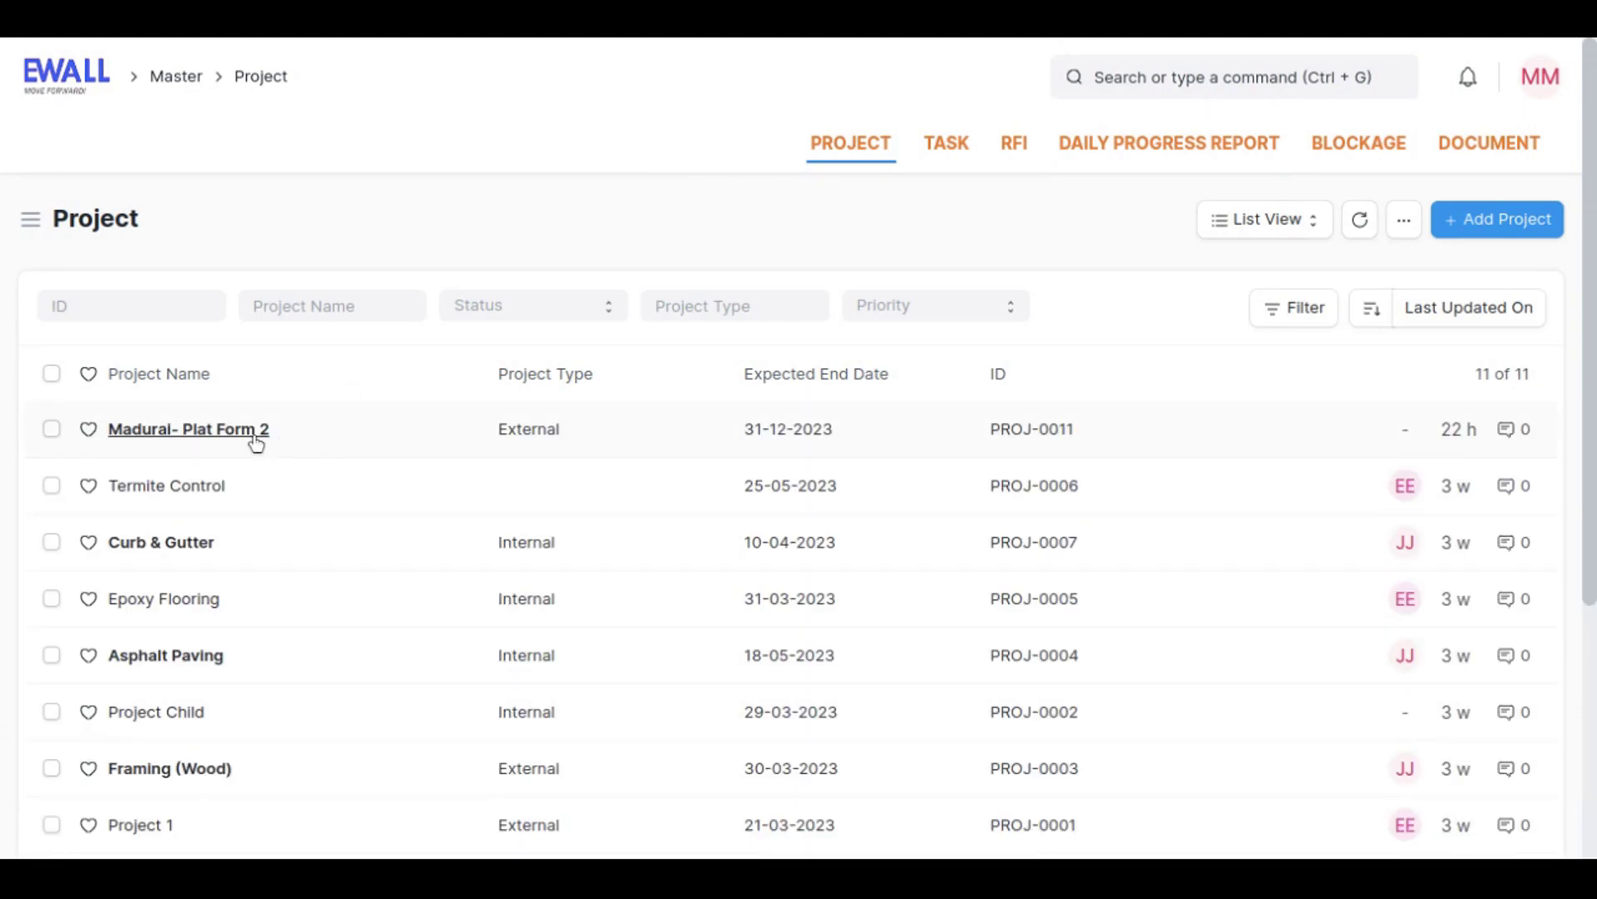
left_click(254, 434)
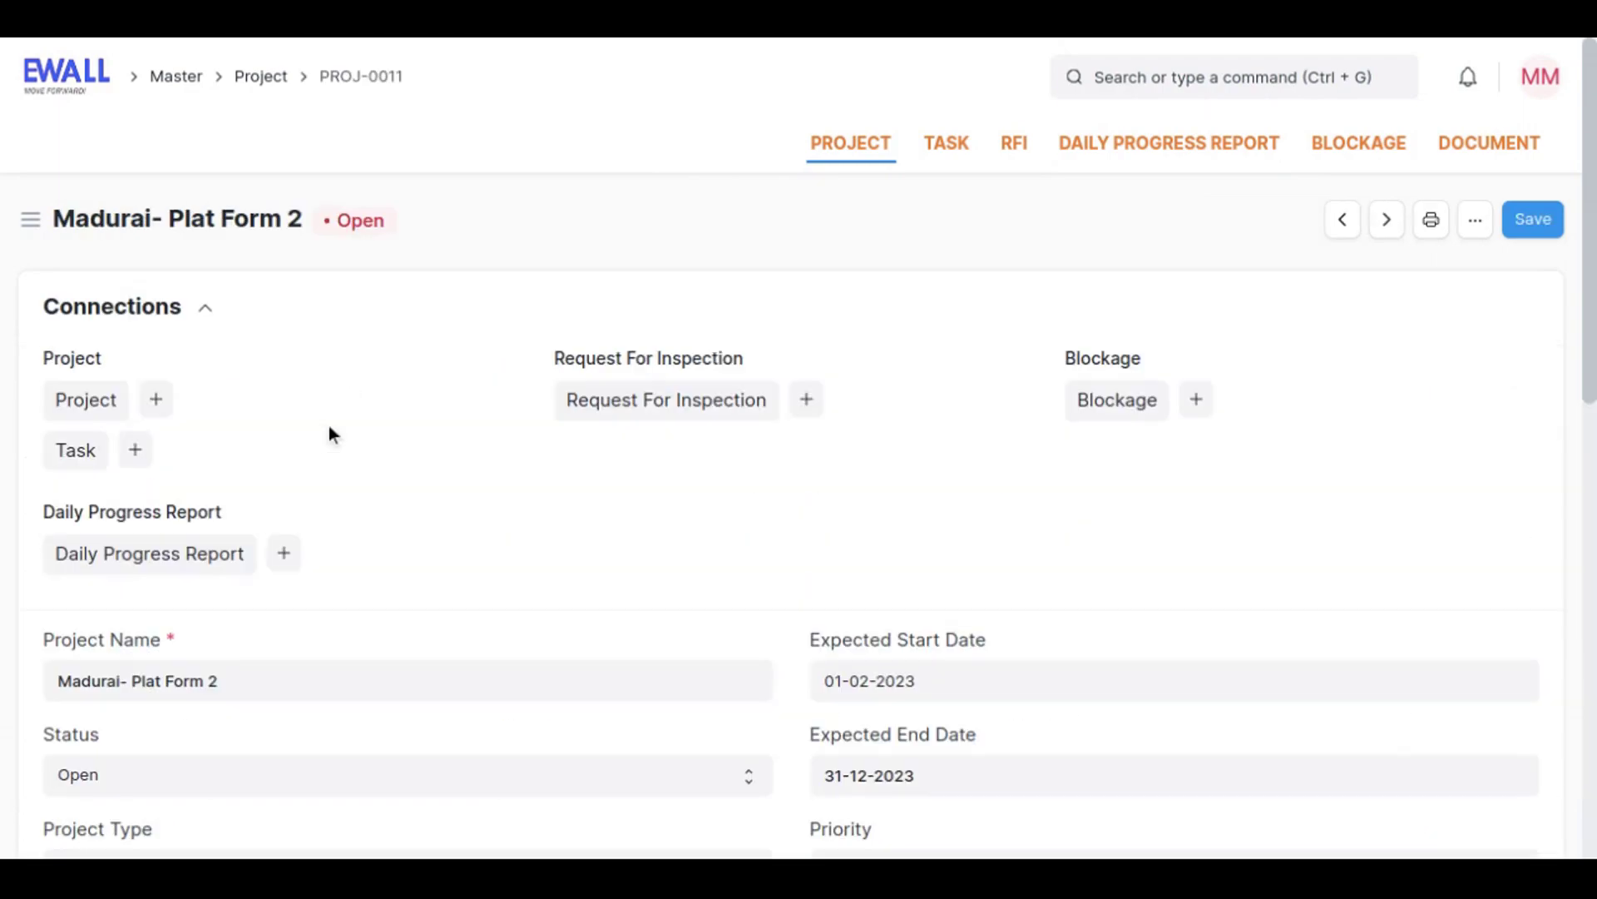
- Start a full-form daily progress report for the project: client Madurai - Southern Railways, consultant ABC India Pvt Ltd, EPC contractor EWall Solutions, date 05-04-2023
left_click(283, 554)
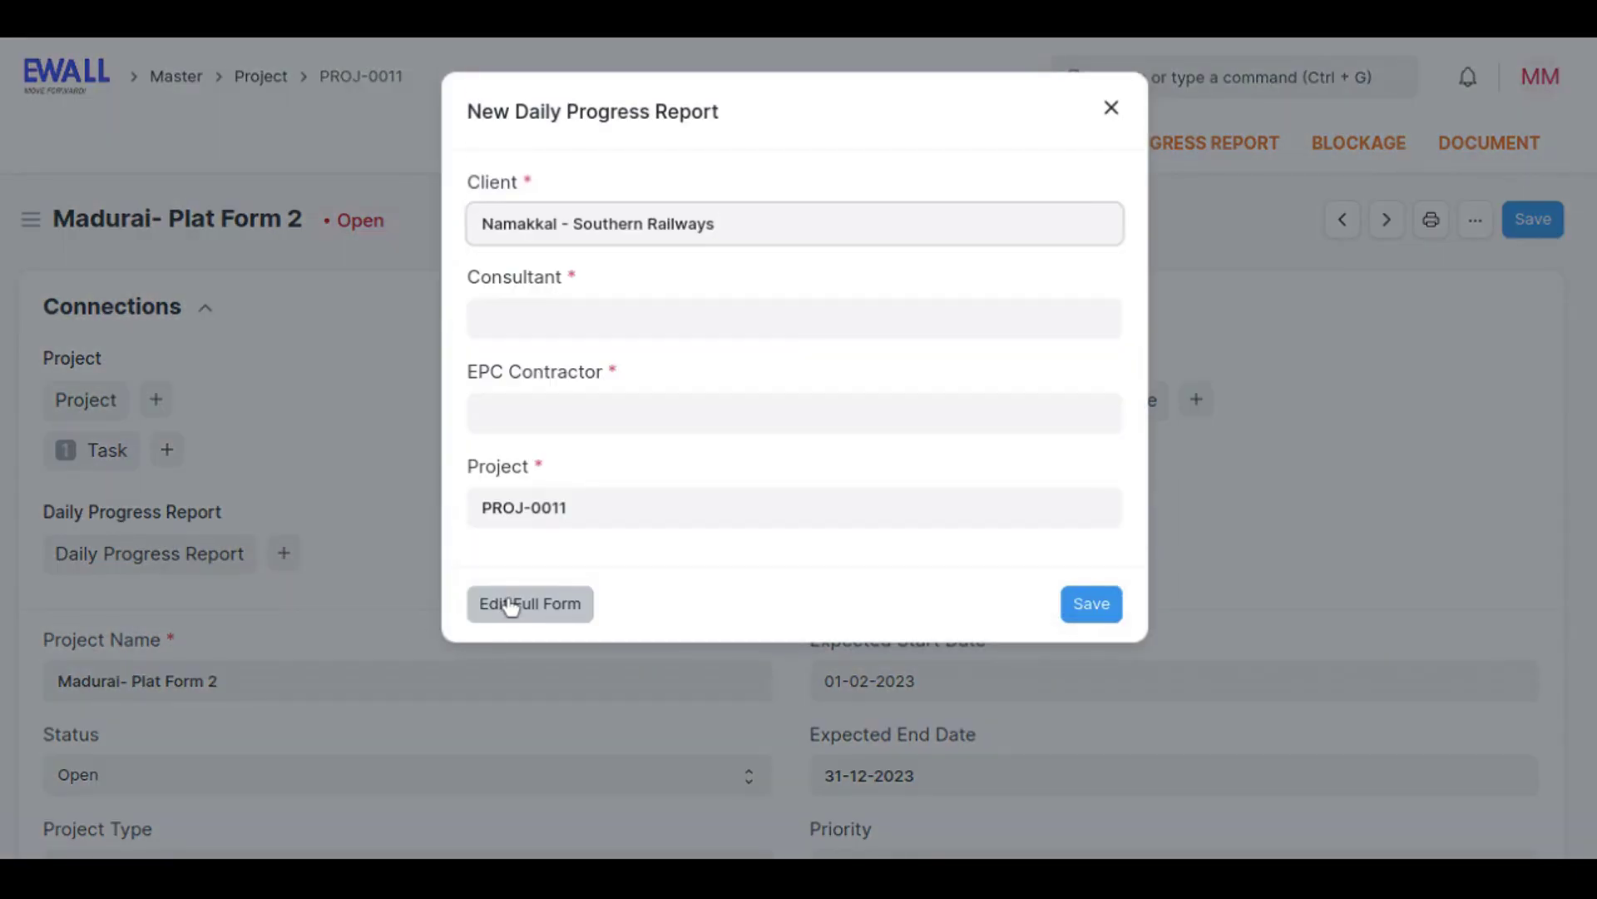
left_click(510, 603)
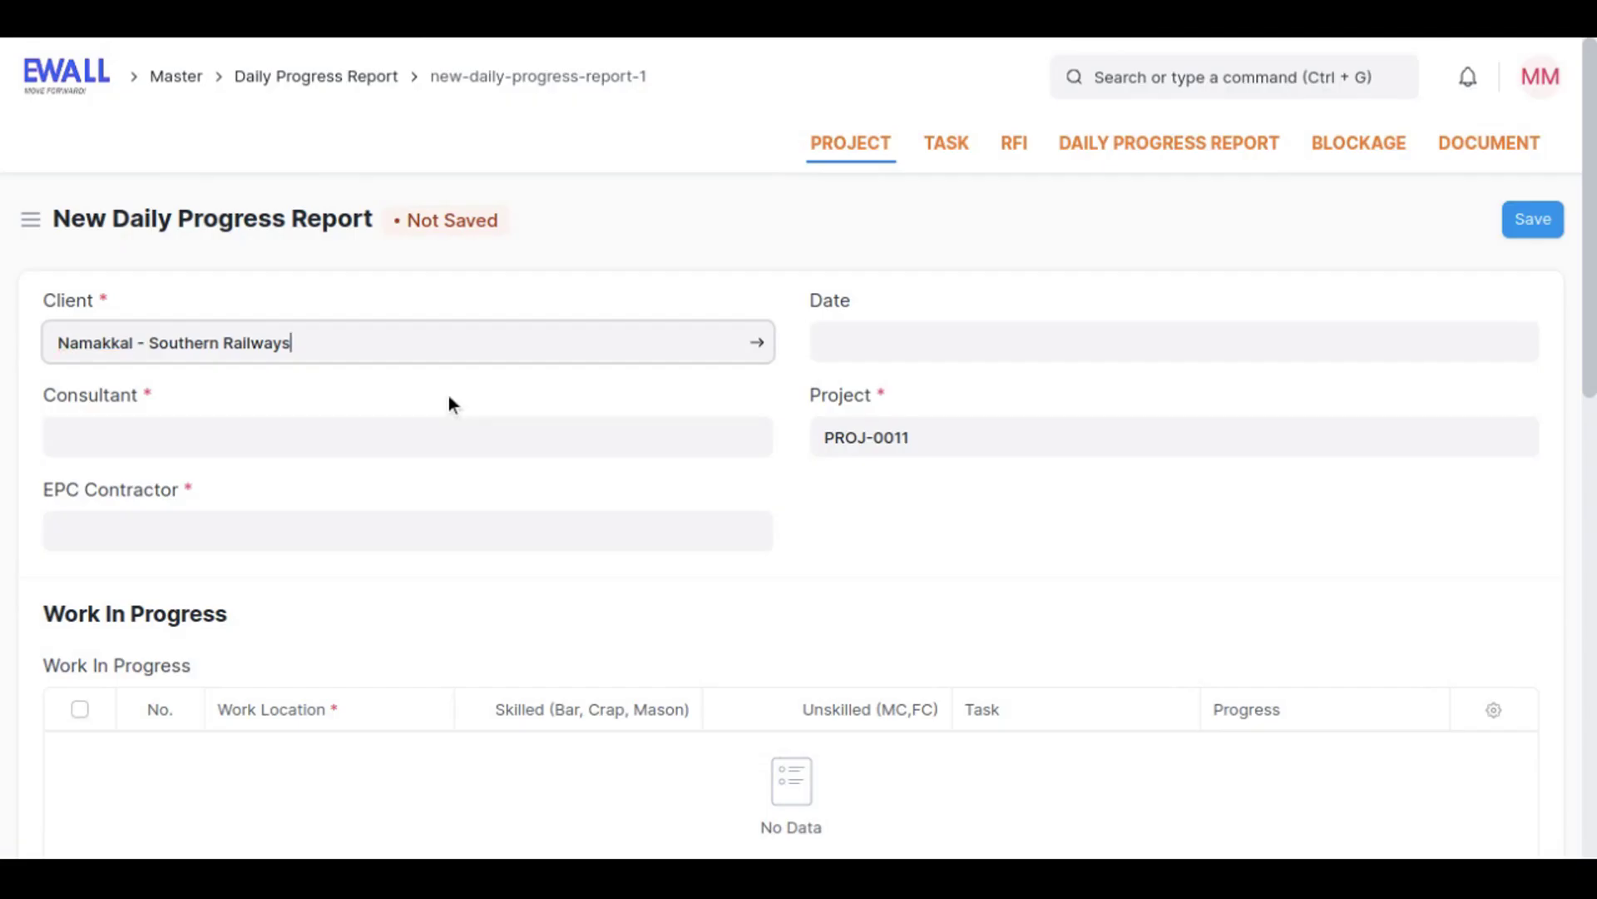
key("ctrl+a")
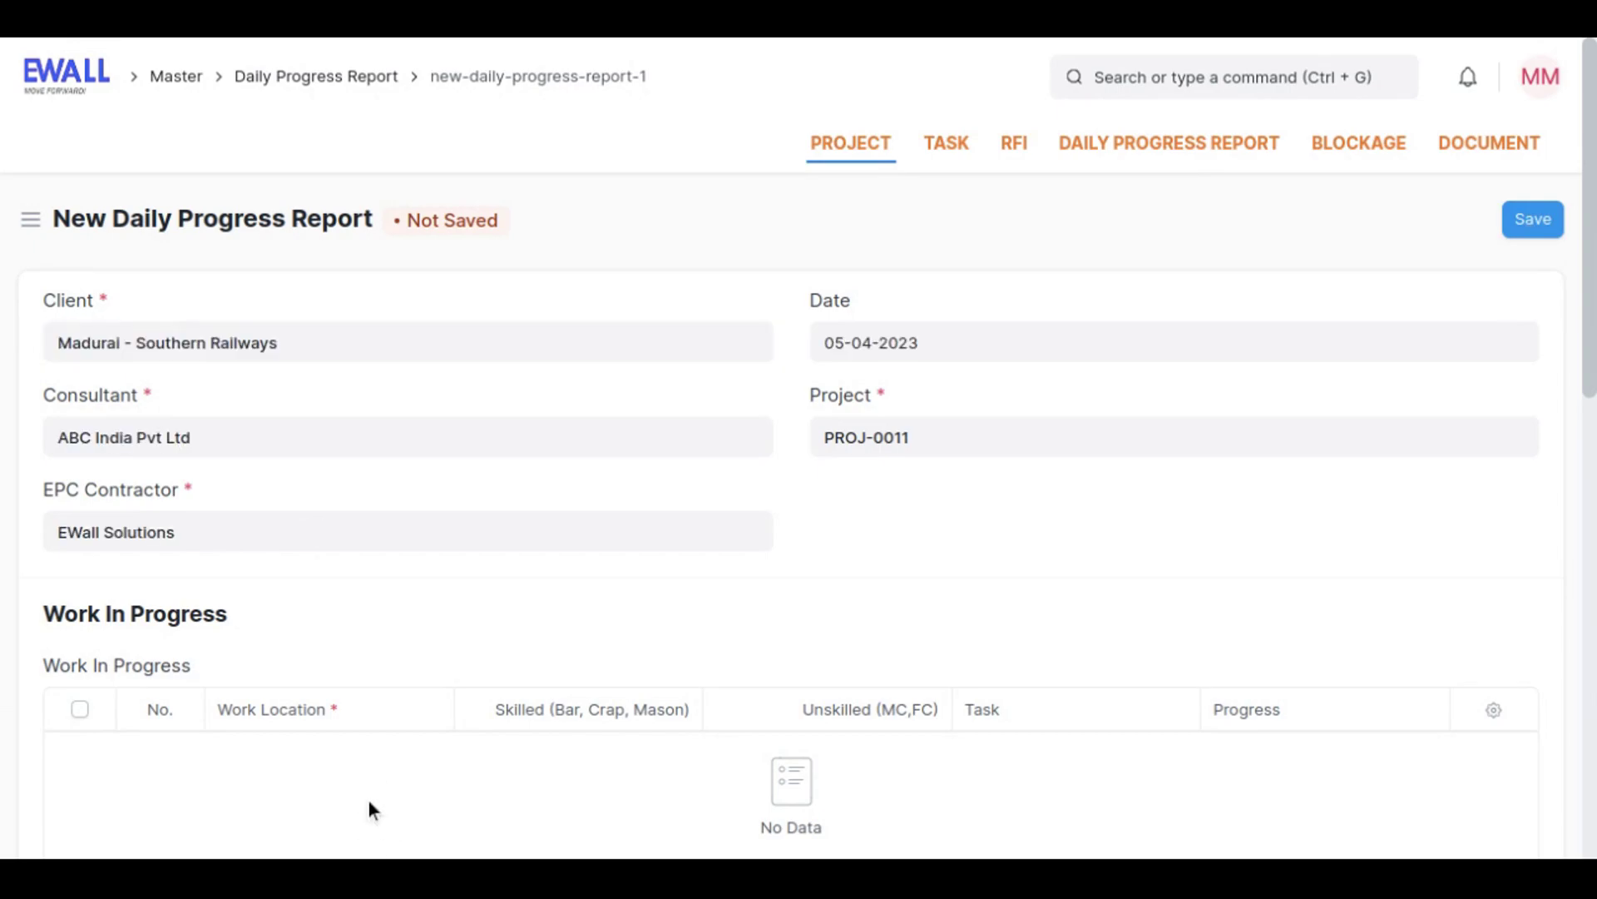
- Add a Work In Progress row with work location Site Office, 10 skilled and 2 unskilled workers
scroll(377, 698, "down", 2)
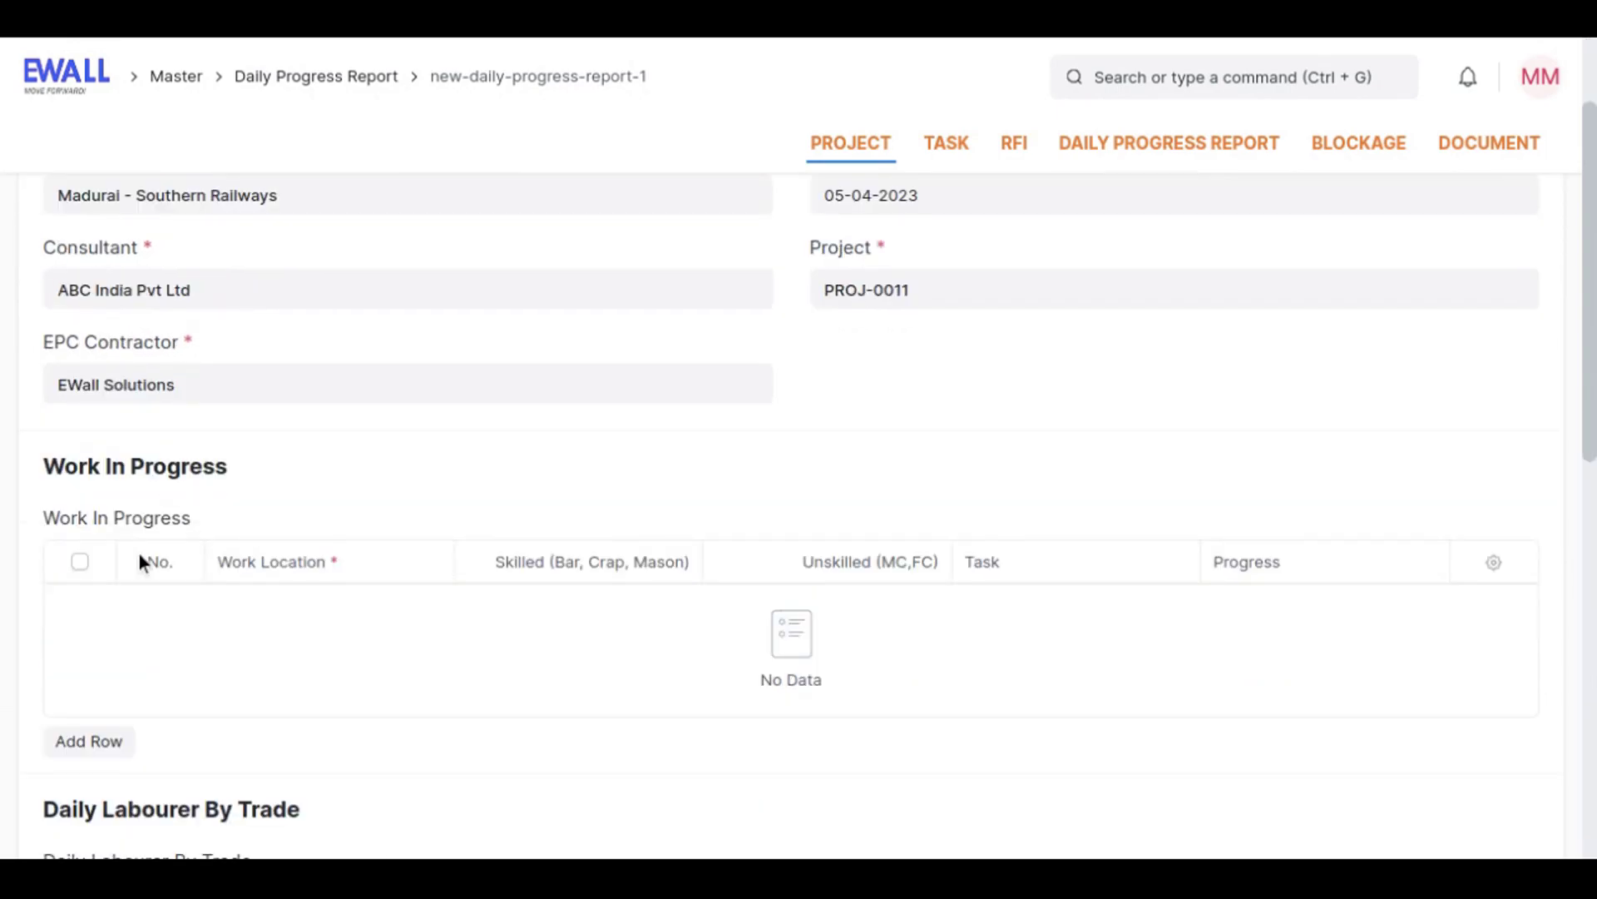
left_click(91, 743)
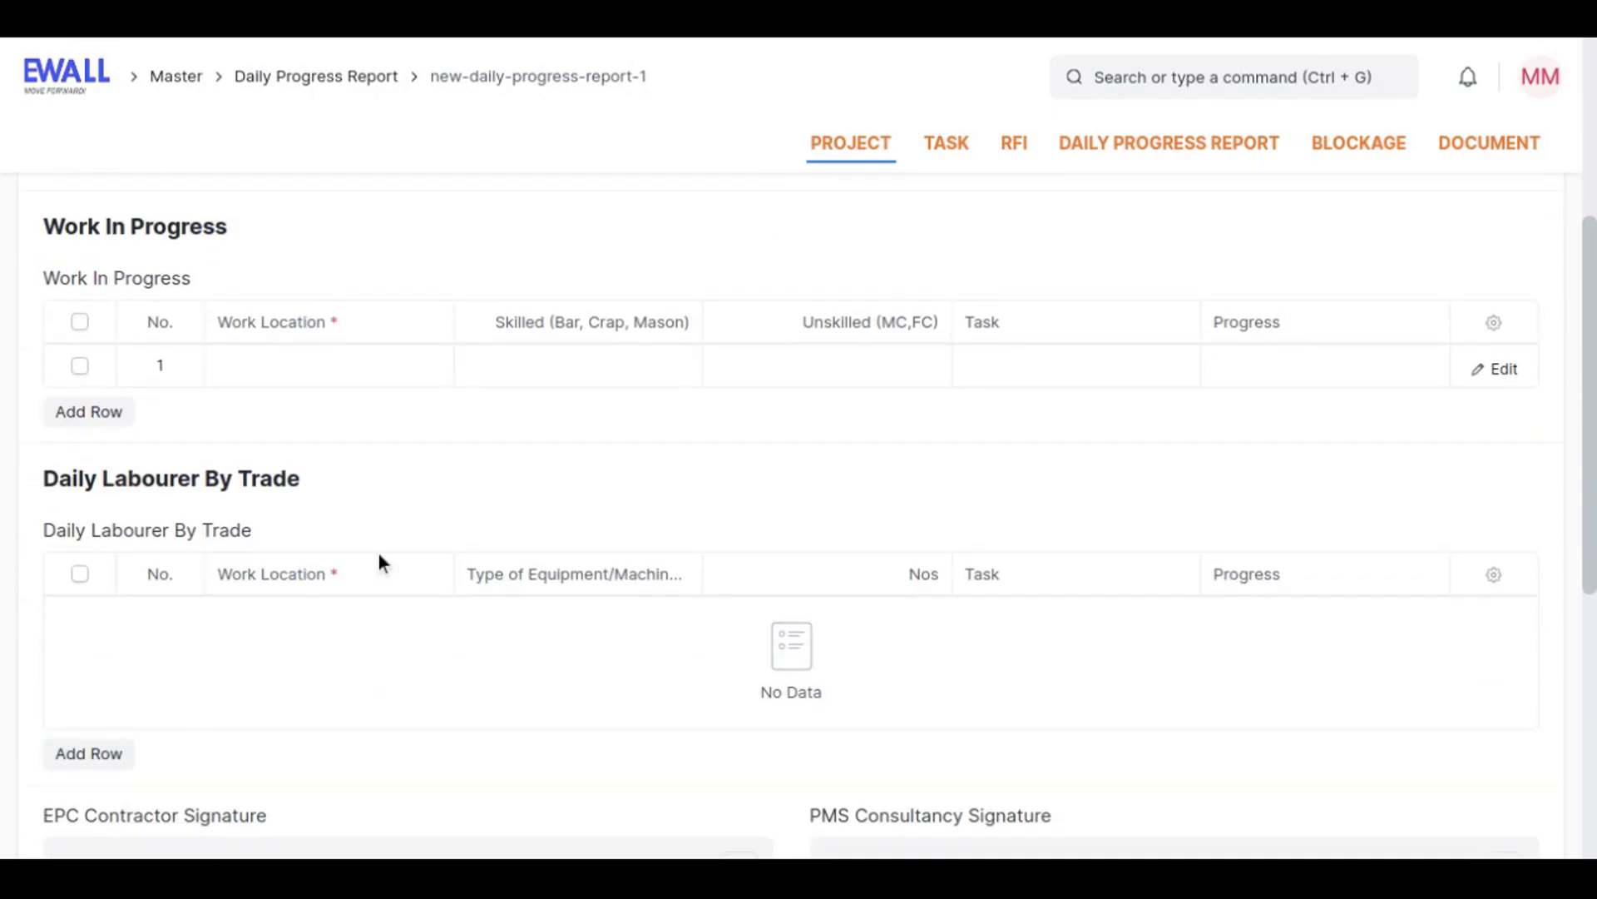
left_click(282, 373)
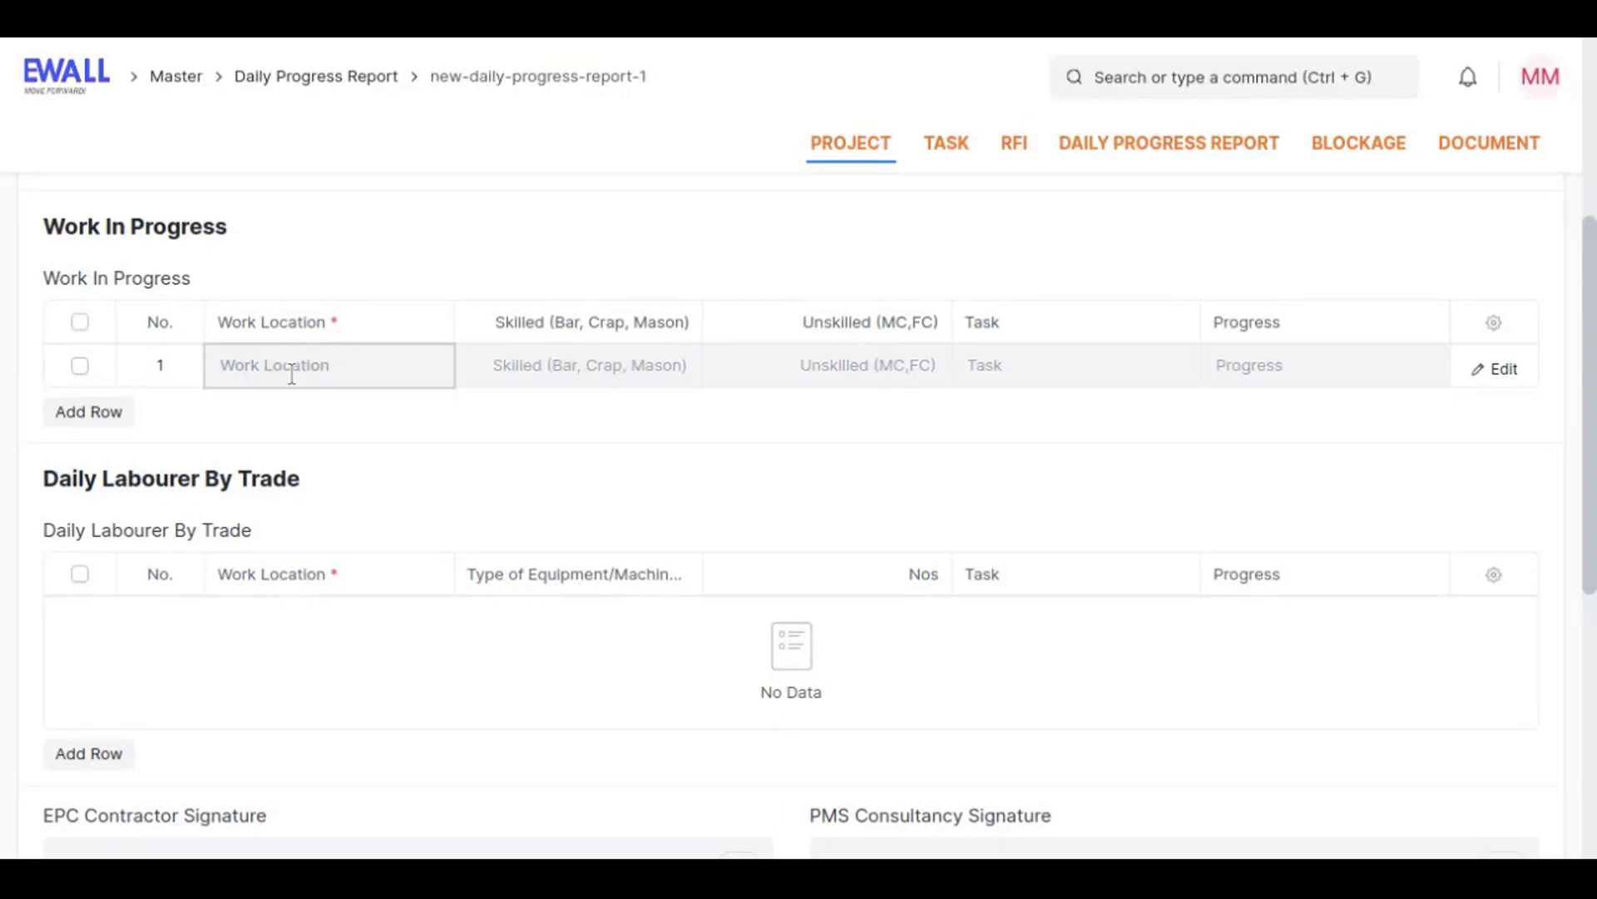
left_click(305, 419)
left_click(547, 366)
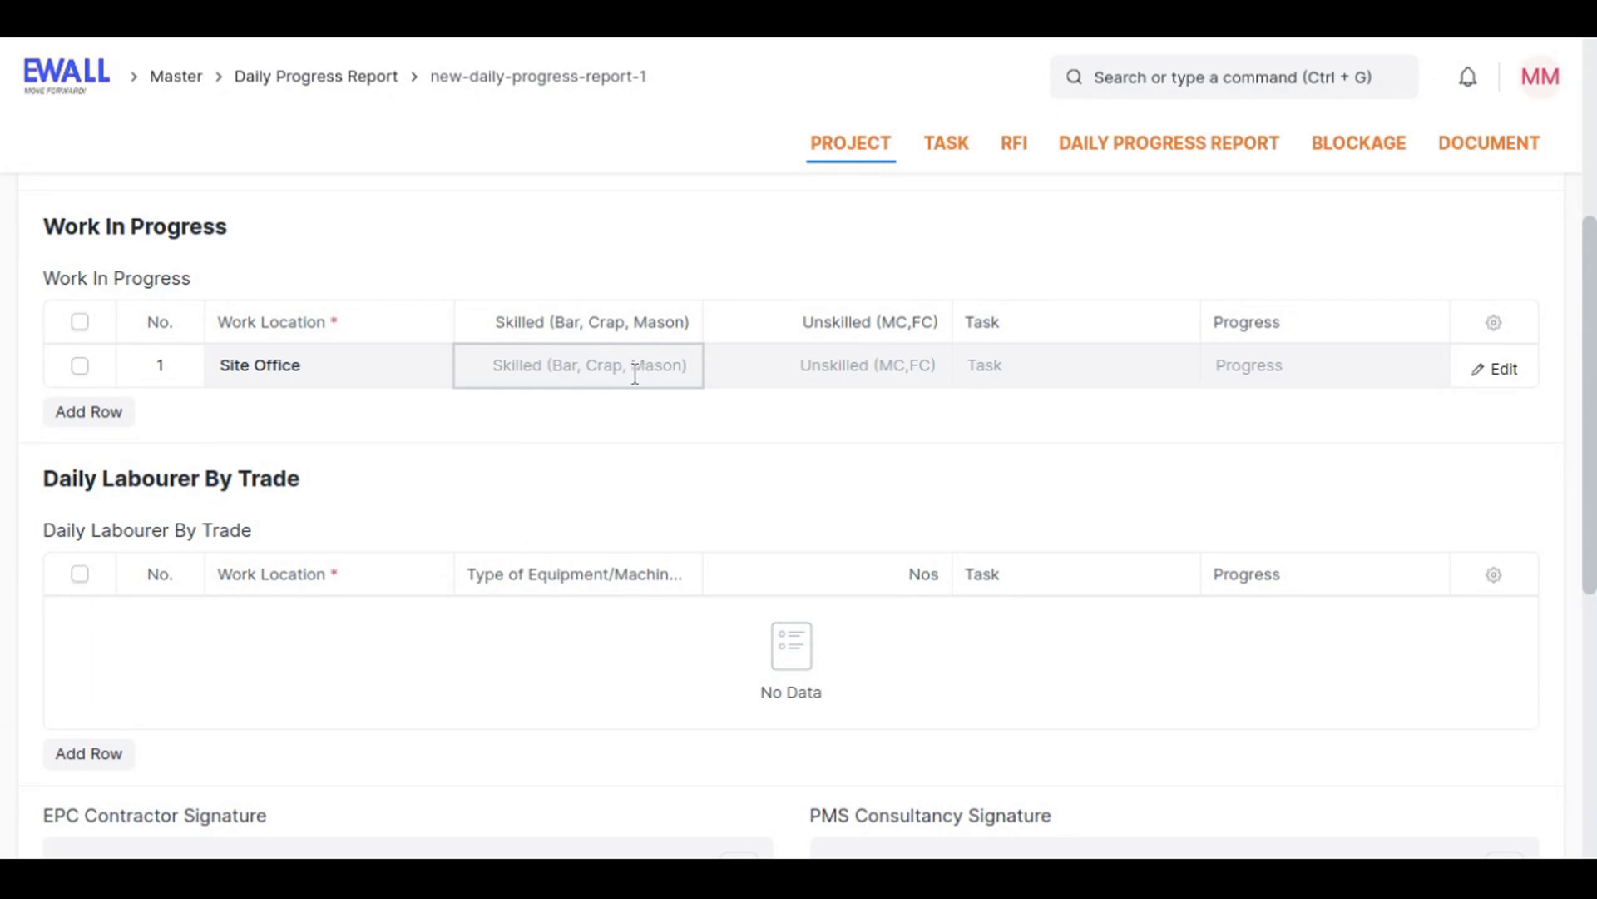
type("10")
left_click(795, 363)
type("2")
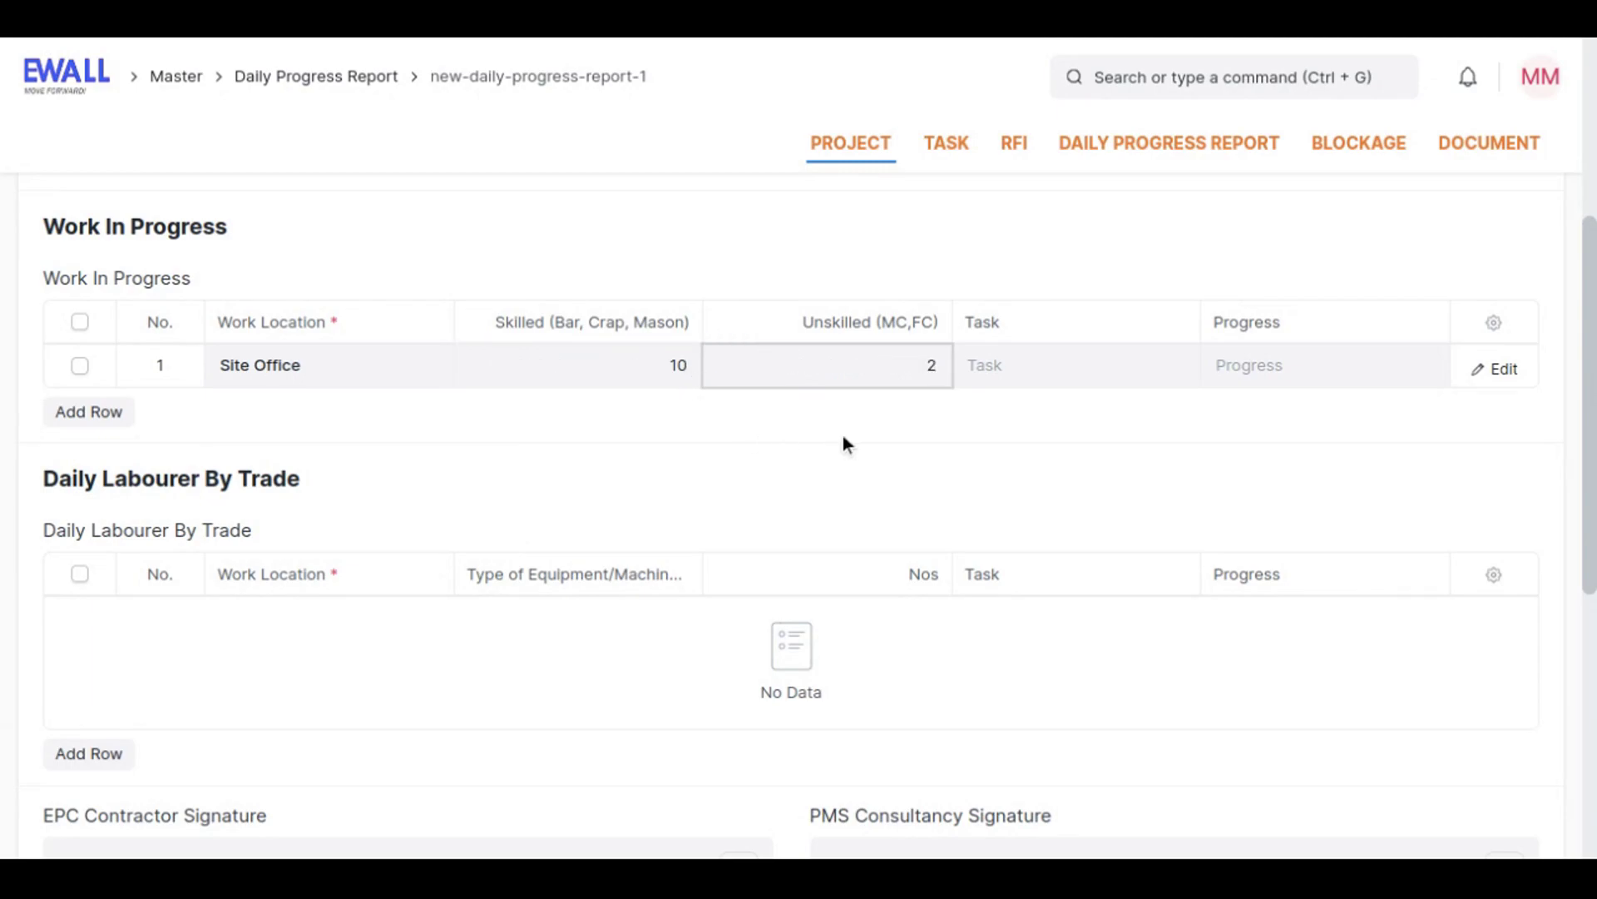
left_click(876, 388)
- Assign the Basement task, TASK-2023-00054, to the Work In Progress row and set its progress to 50%
left_click(1038, 366)
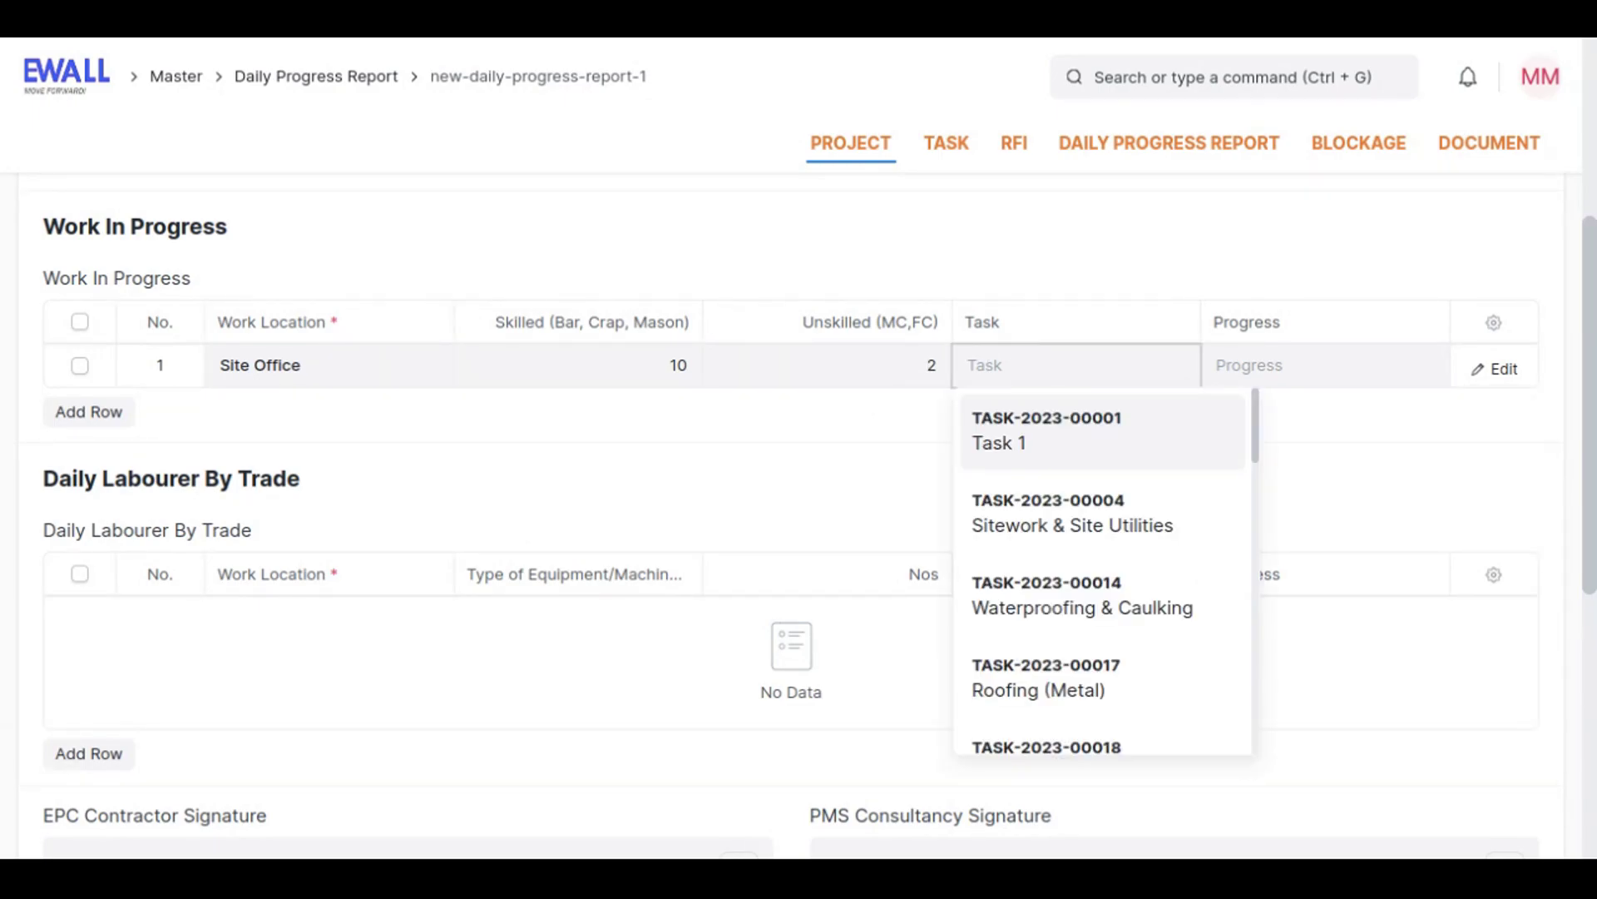
type("bas")
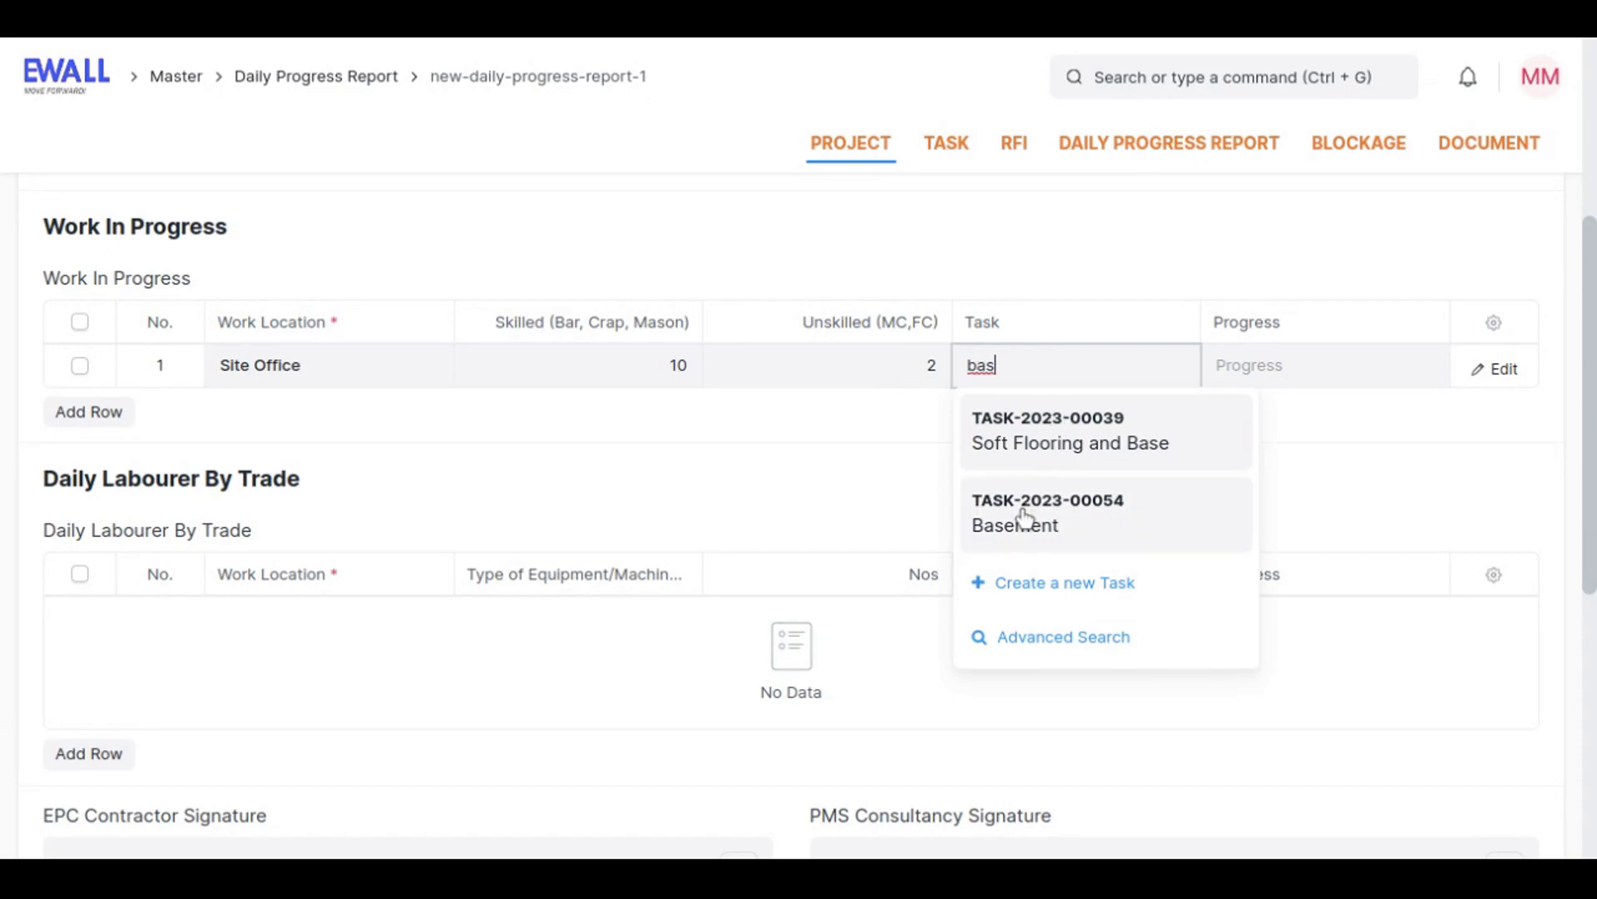
left_click(1007, 511)
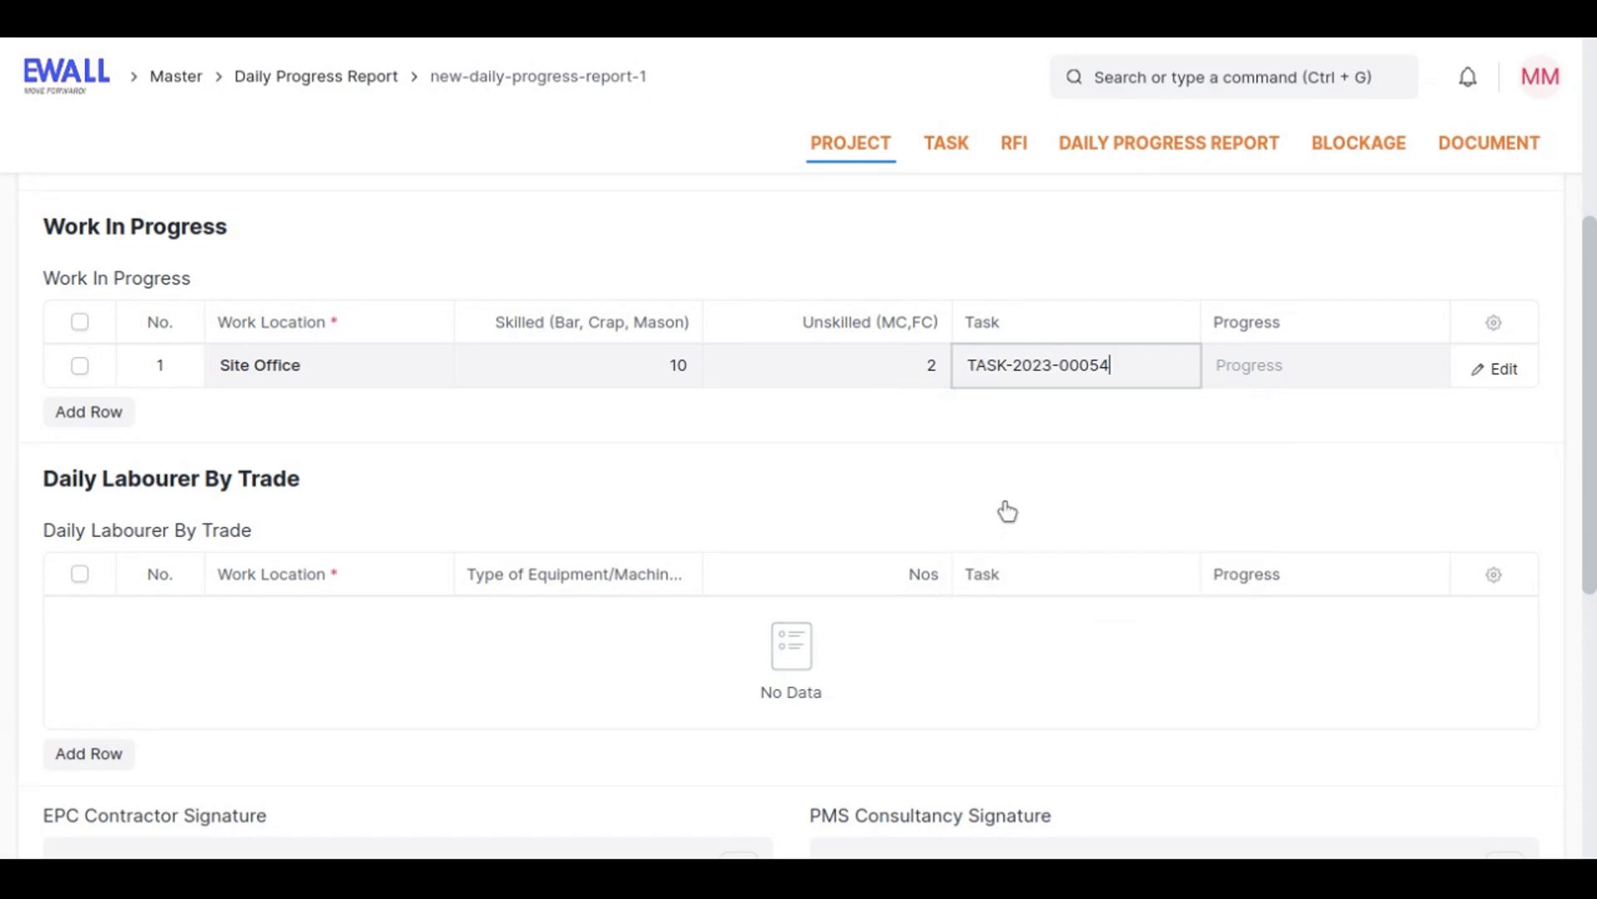
left_click(1318, 366)
type("50")
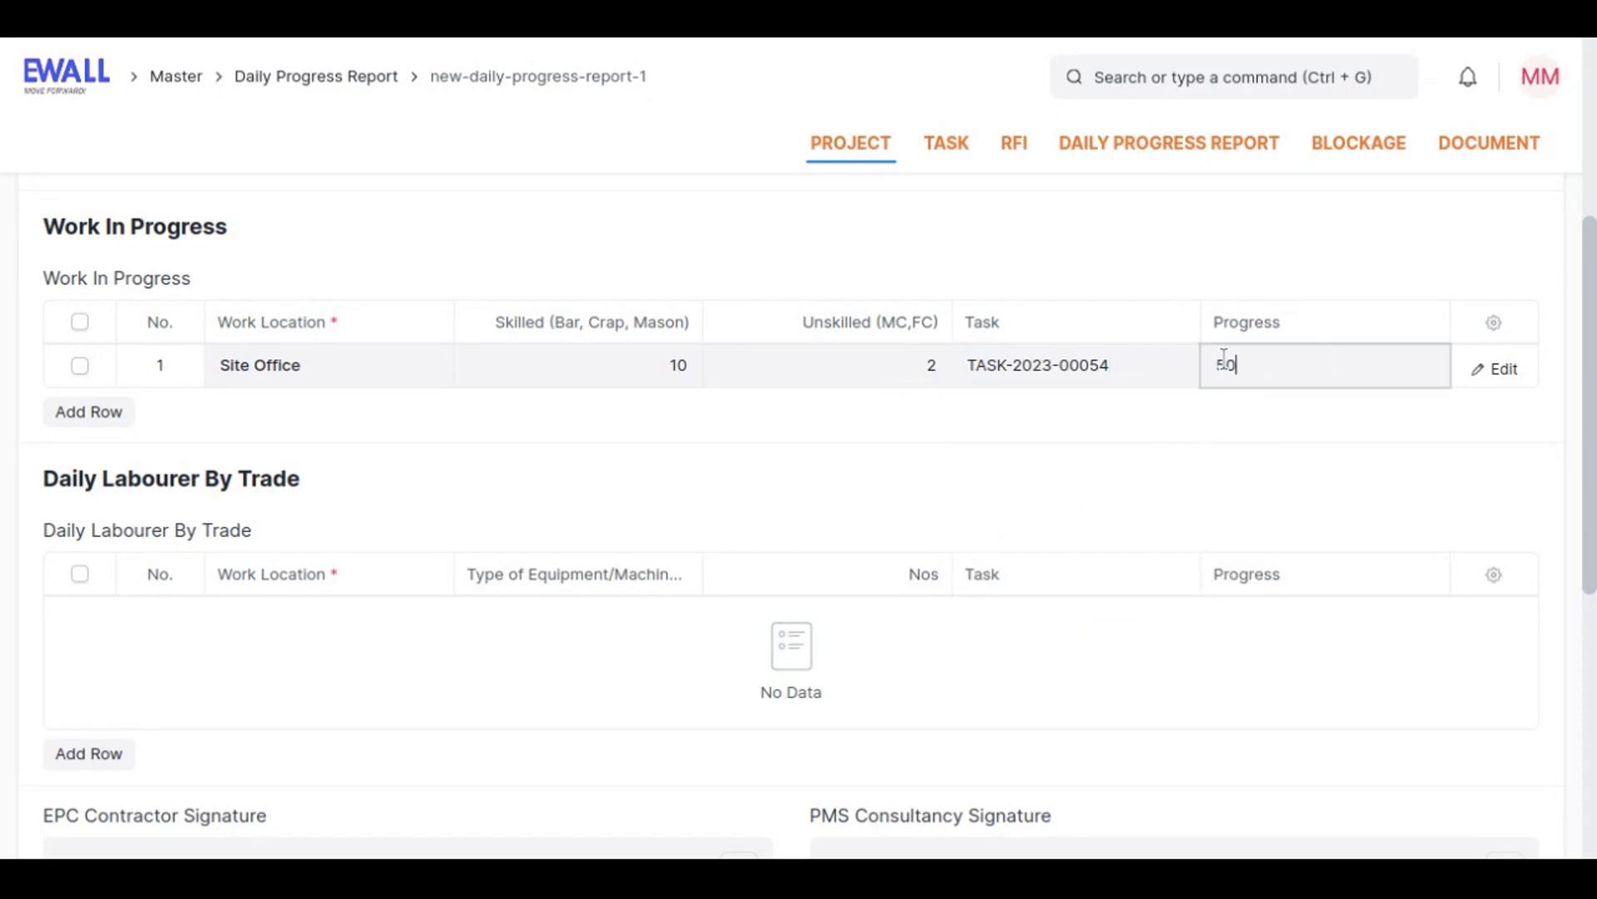
type("%")
left_click(1138, 429)
- Add a Daily Labourer By Trade row with work location Site Office, equipment Doors & Windows Inventory and Nos 2
scroll(466, 505, "down", 2)
scroll(465, 507, "down", 1)
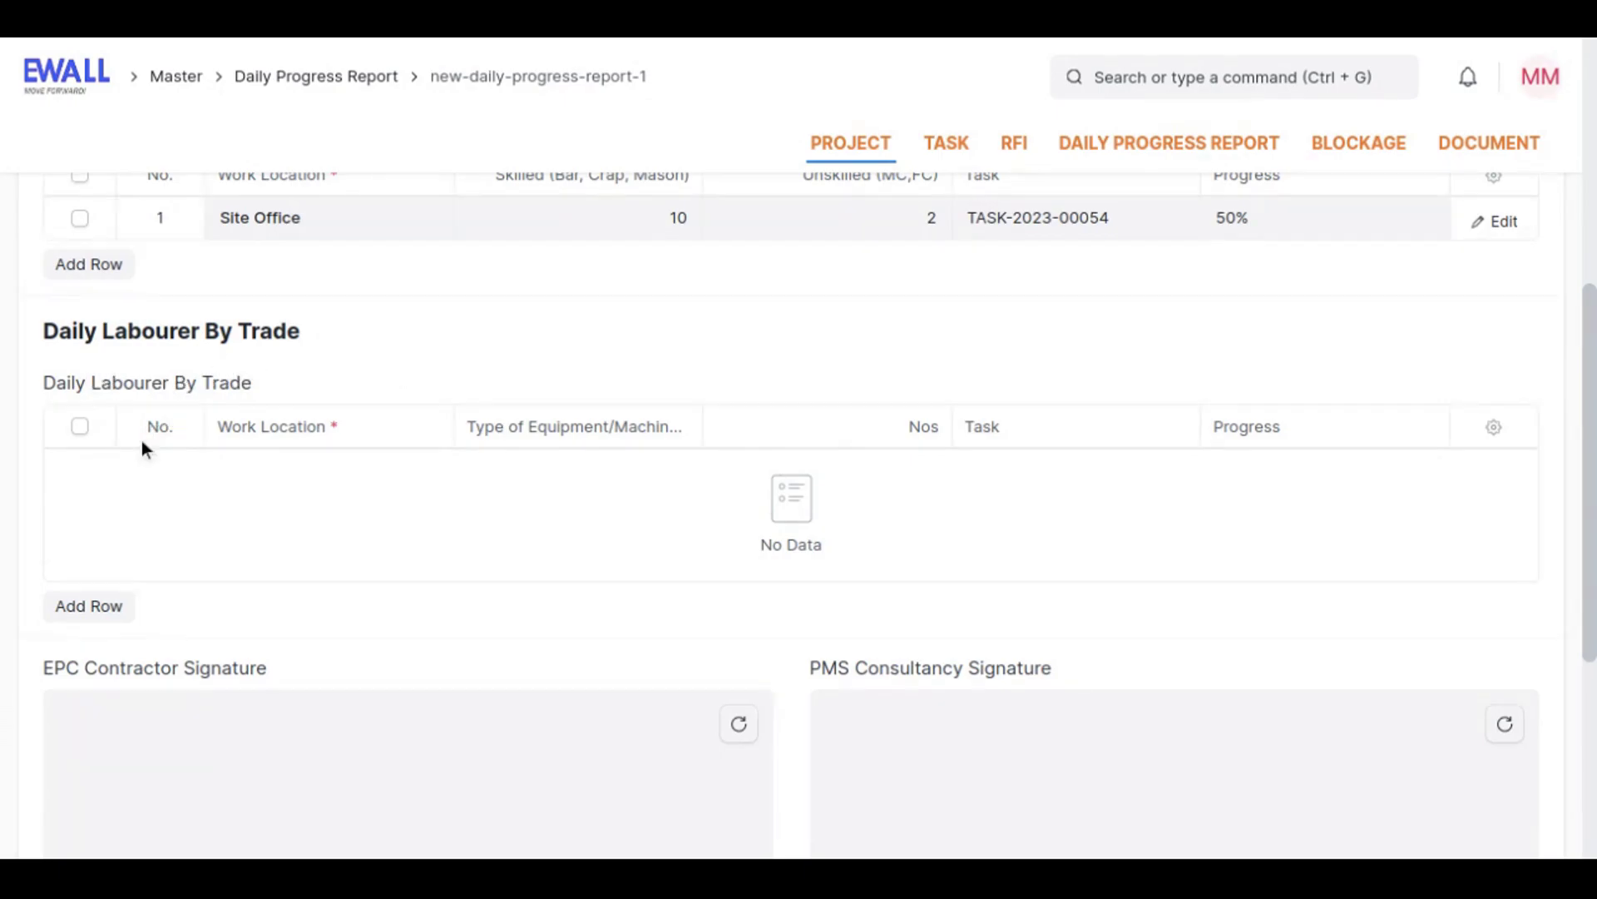
left_click(108, 607)
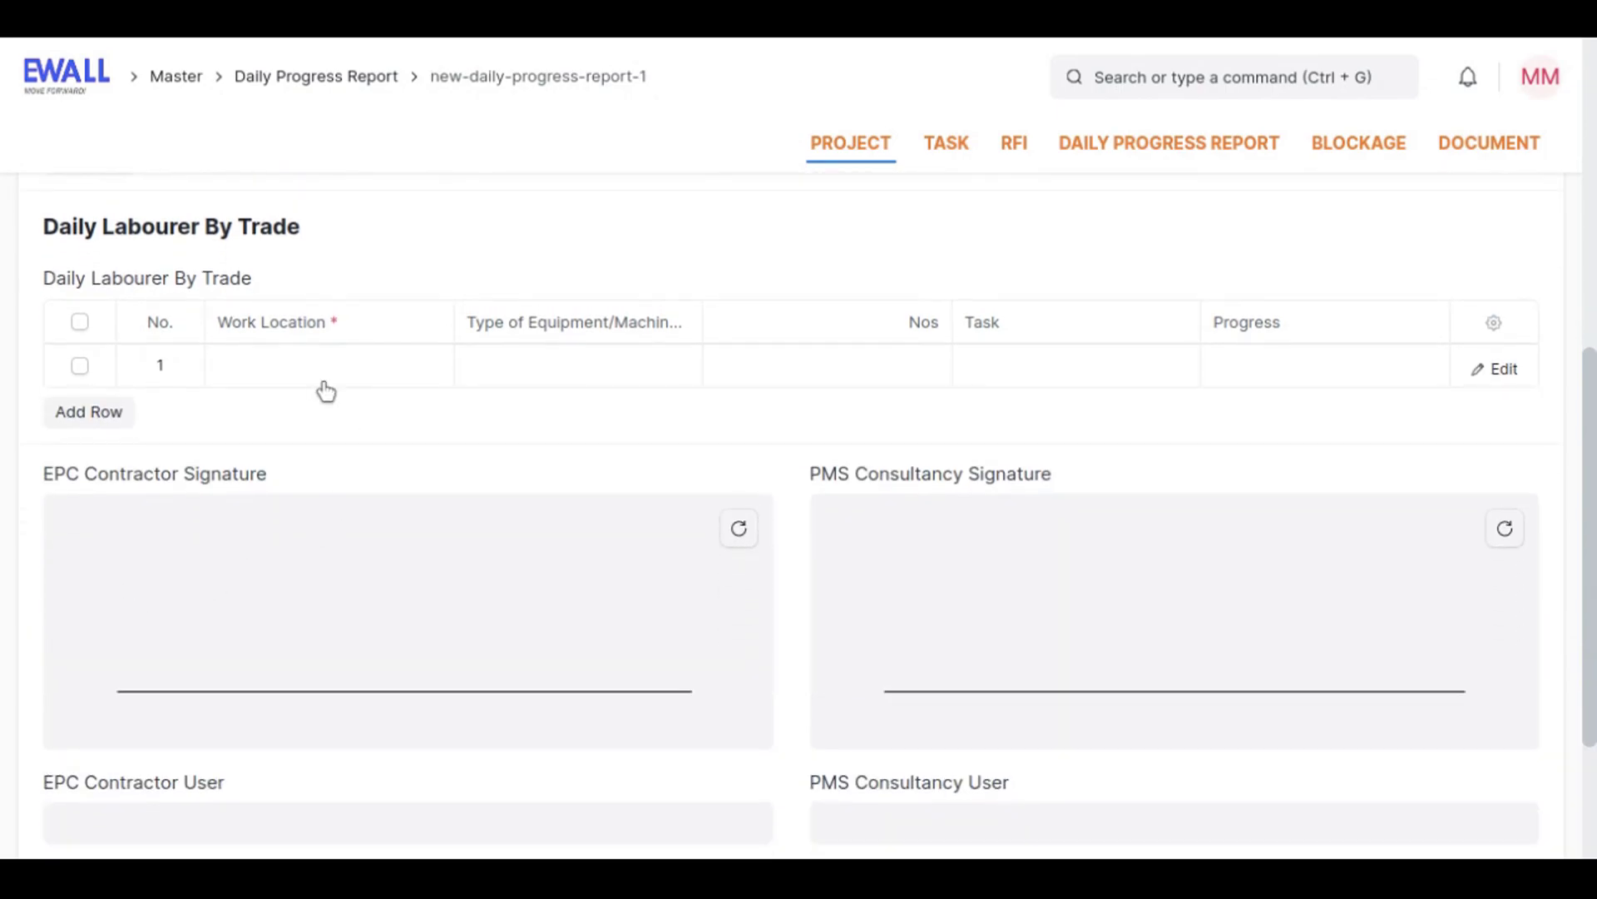
left_click(316, 383)
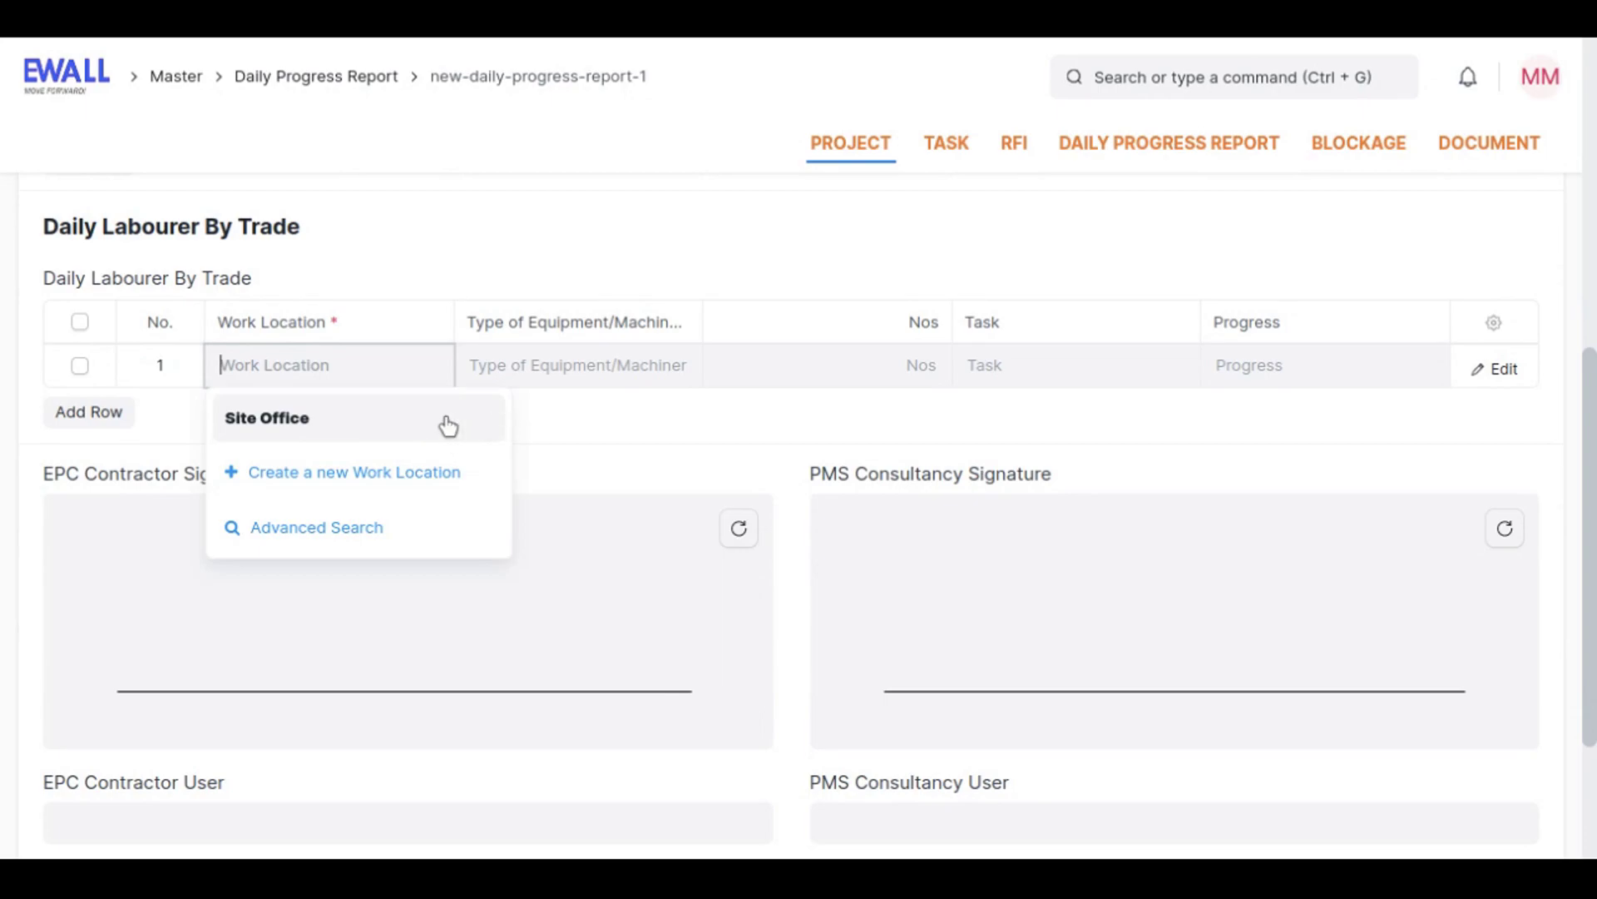
left_click(418, 427)
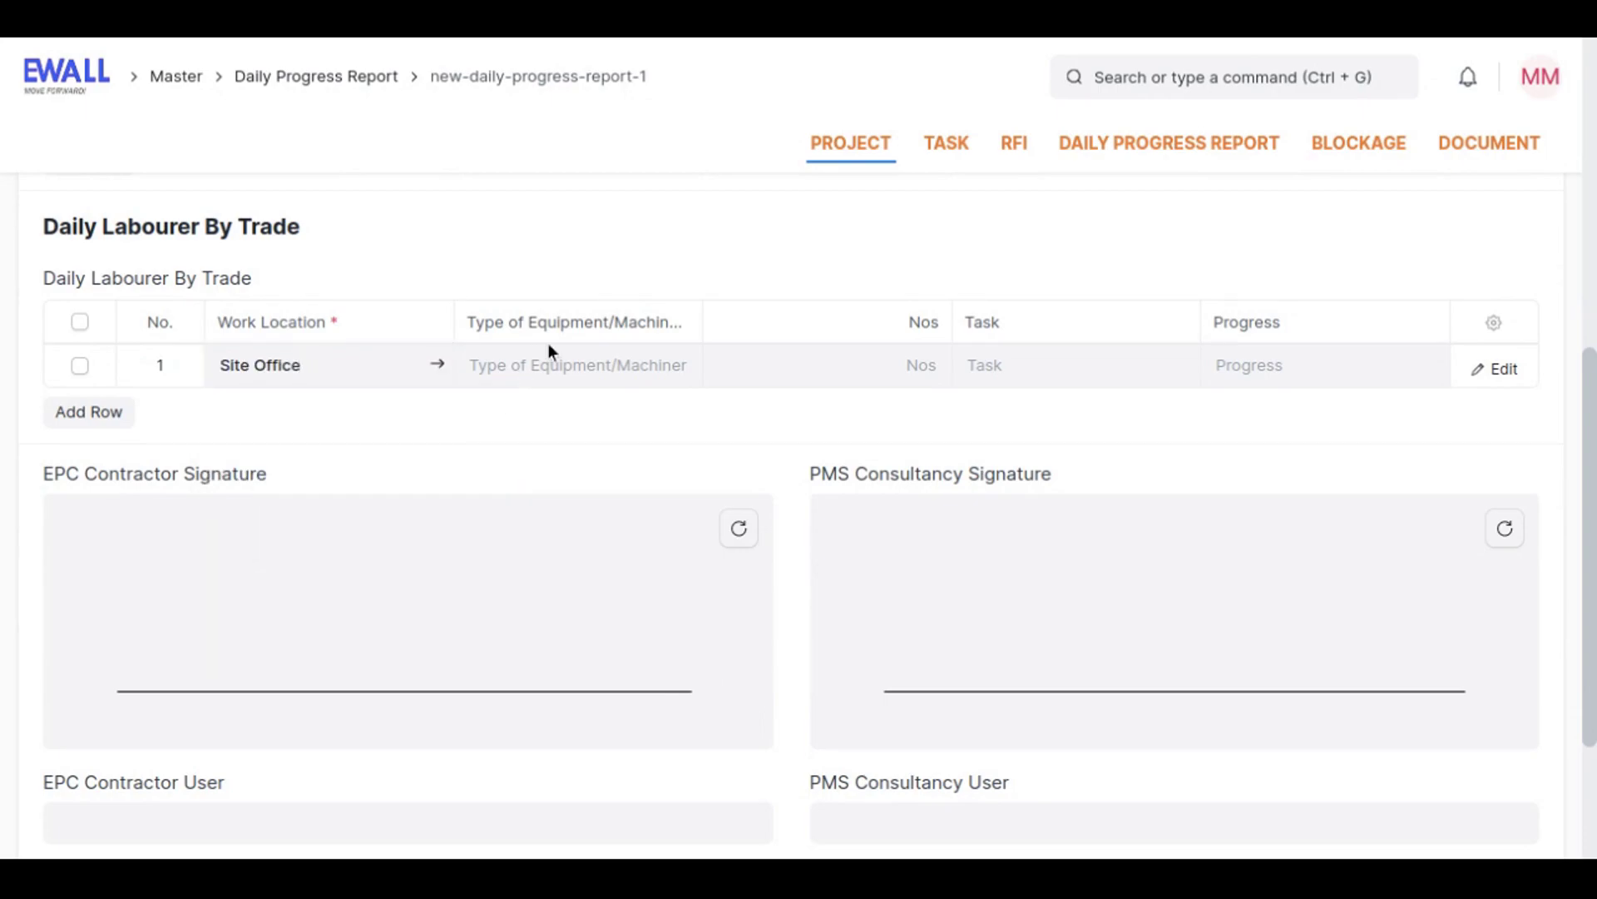
left_click(544, 365)
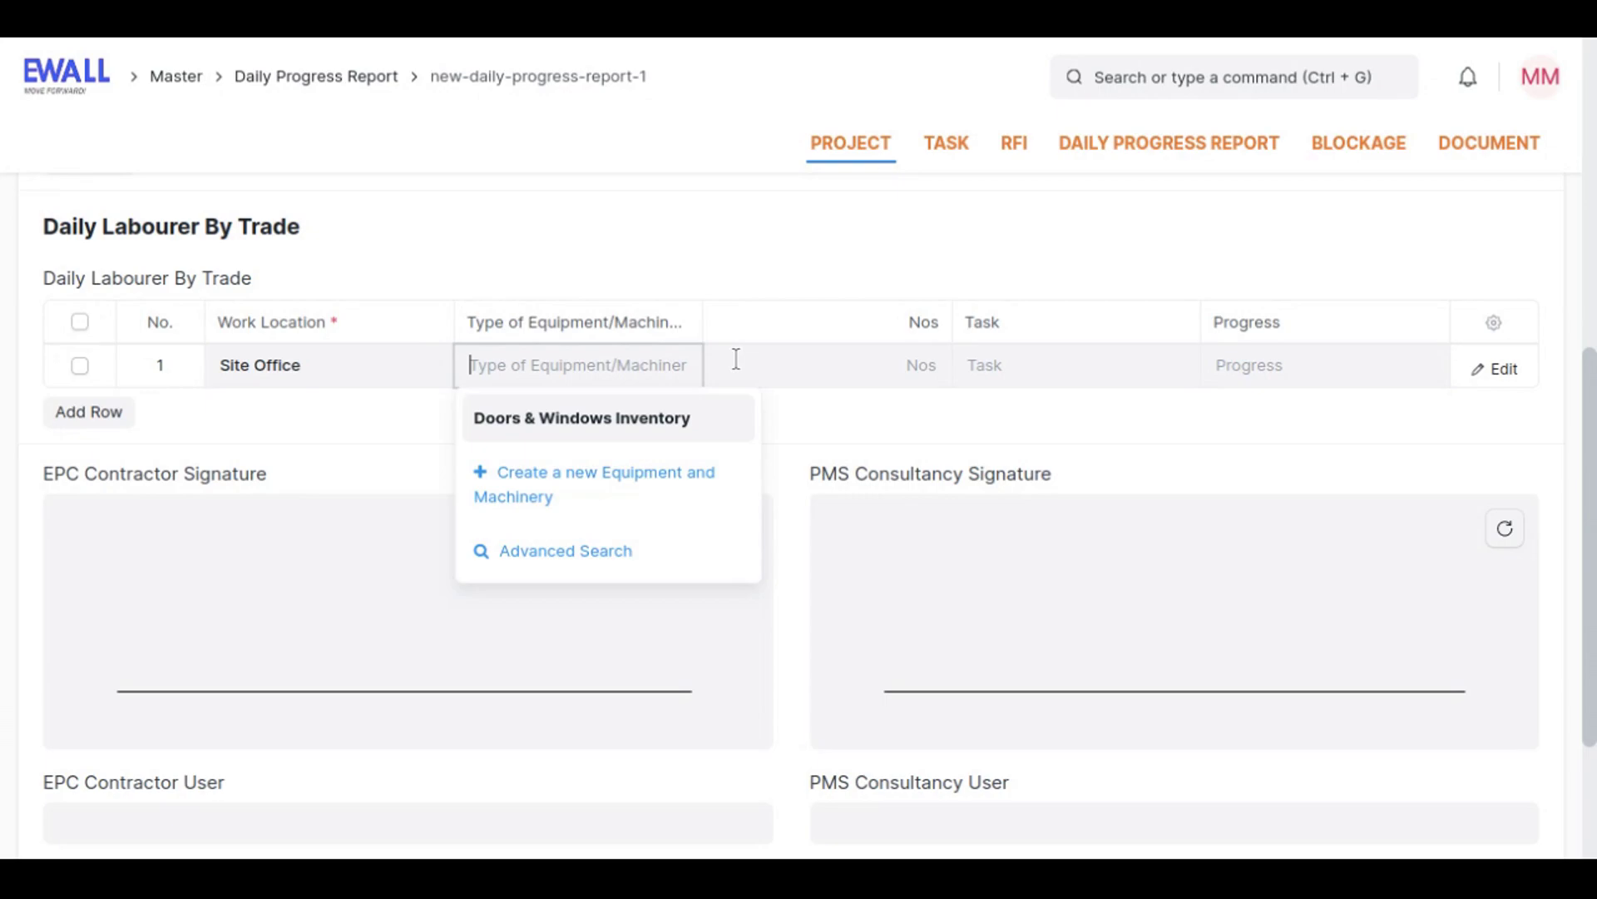
left_click(629, 430)
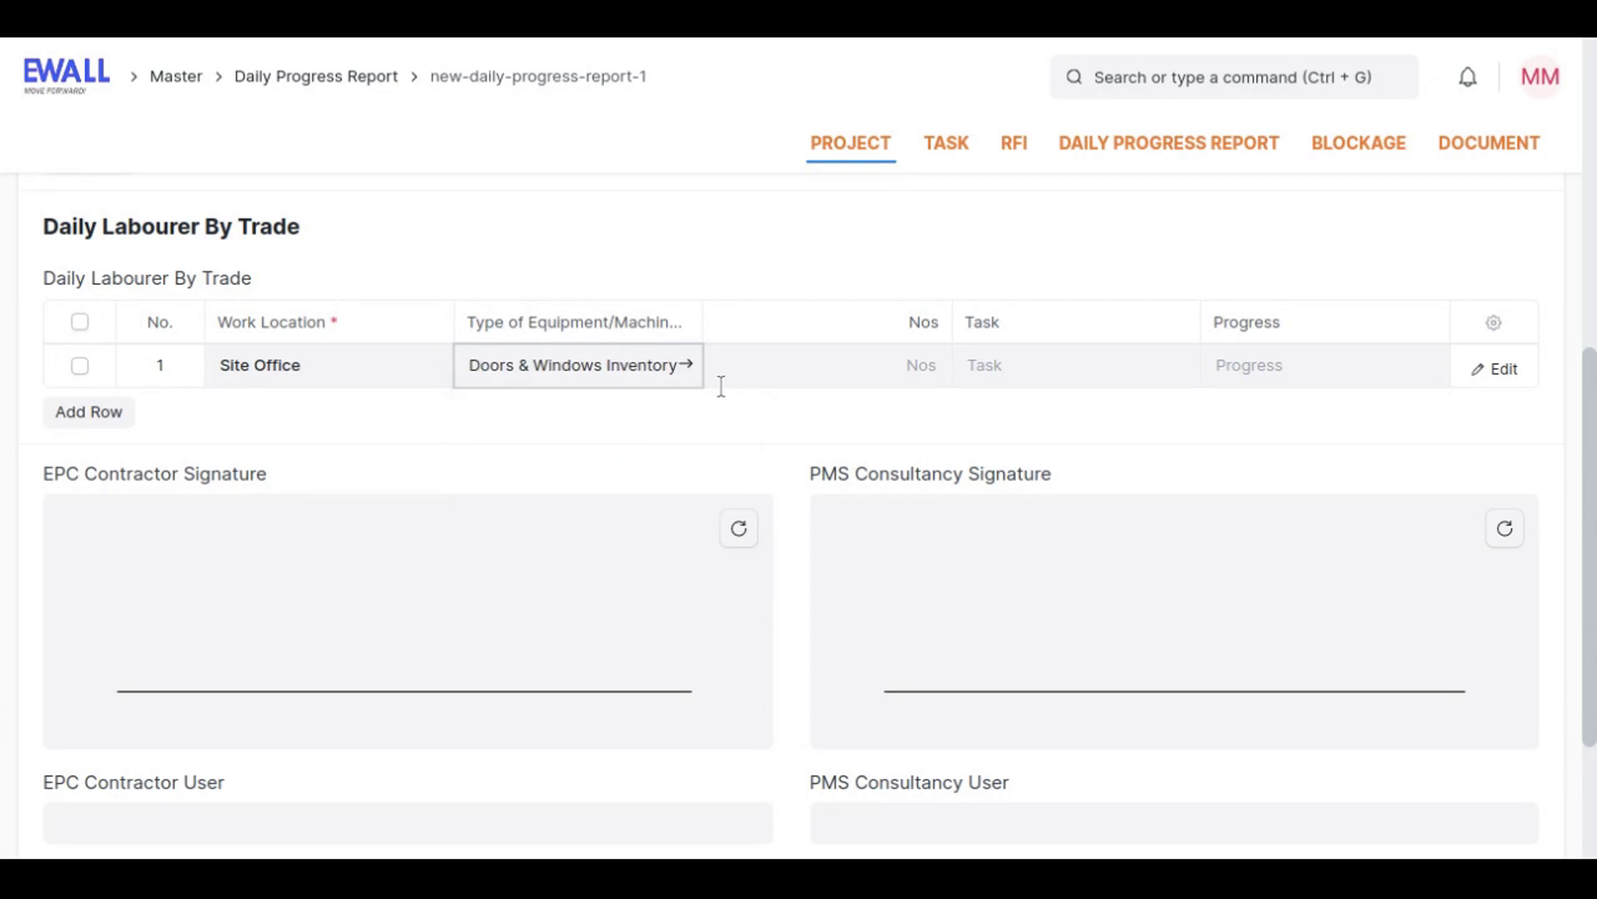
left_click(792, 384)
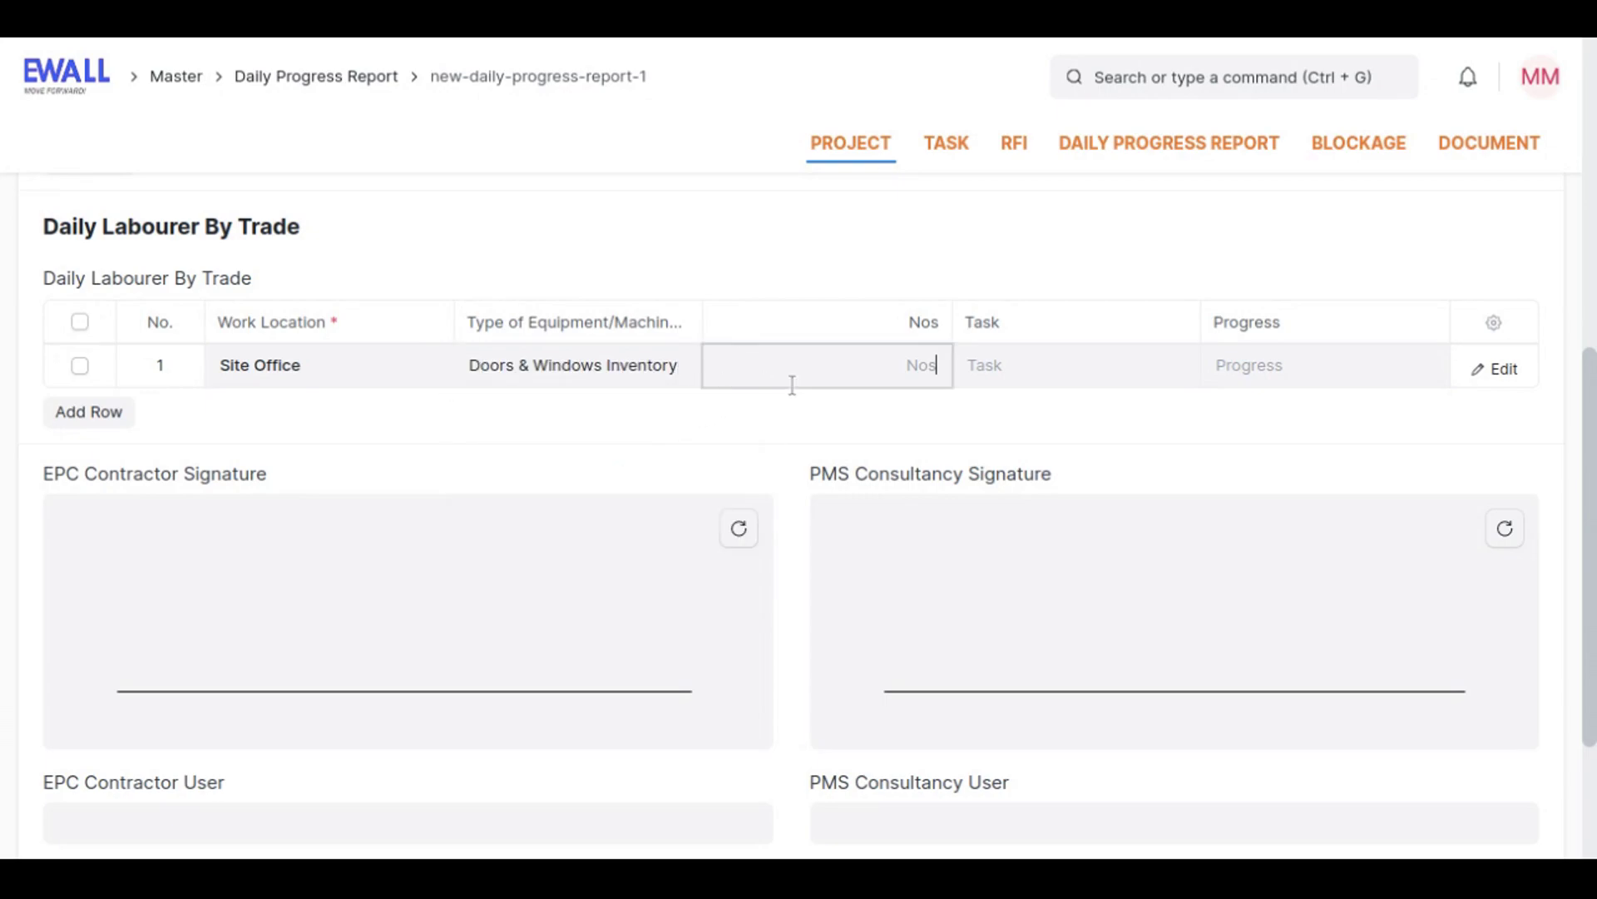
type("2")
- Assign the Basement task, TASK-2023-00054, to the Daily Labourer By Trade row and set its progress to 50%
left_click(975, 362)
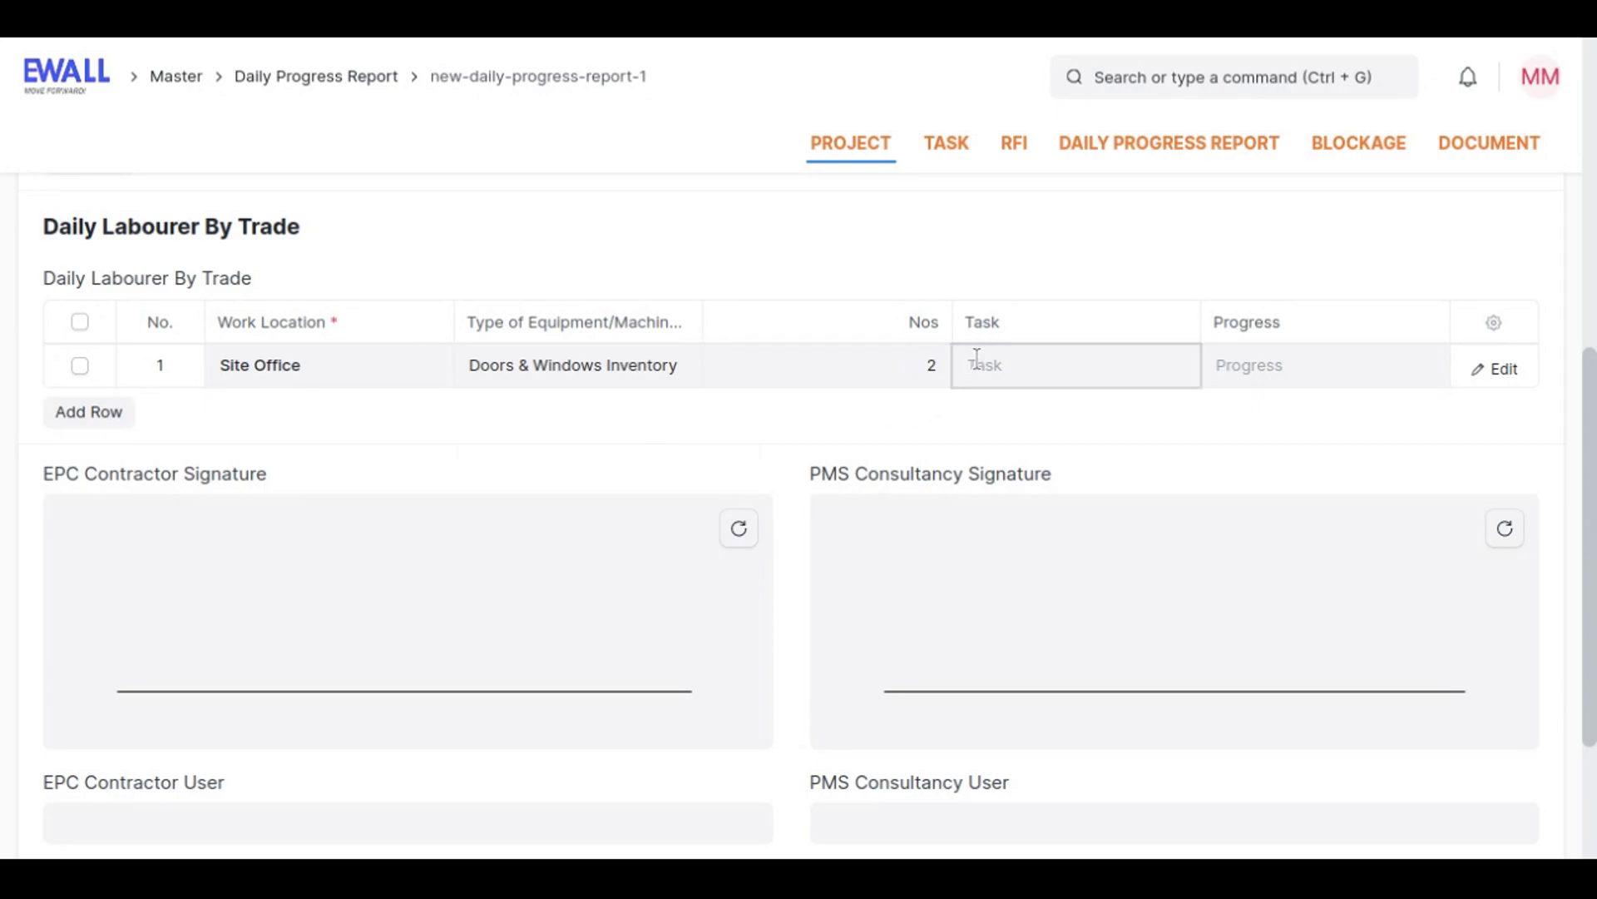
type("base")
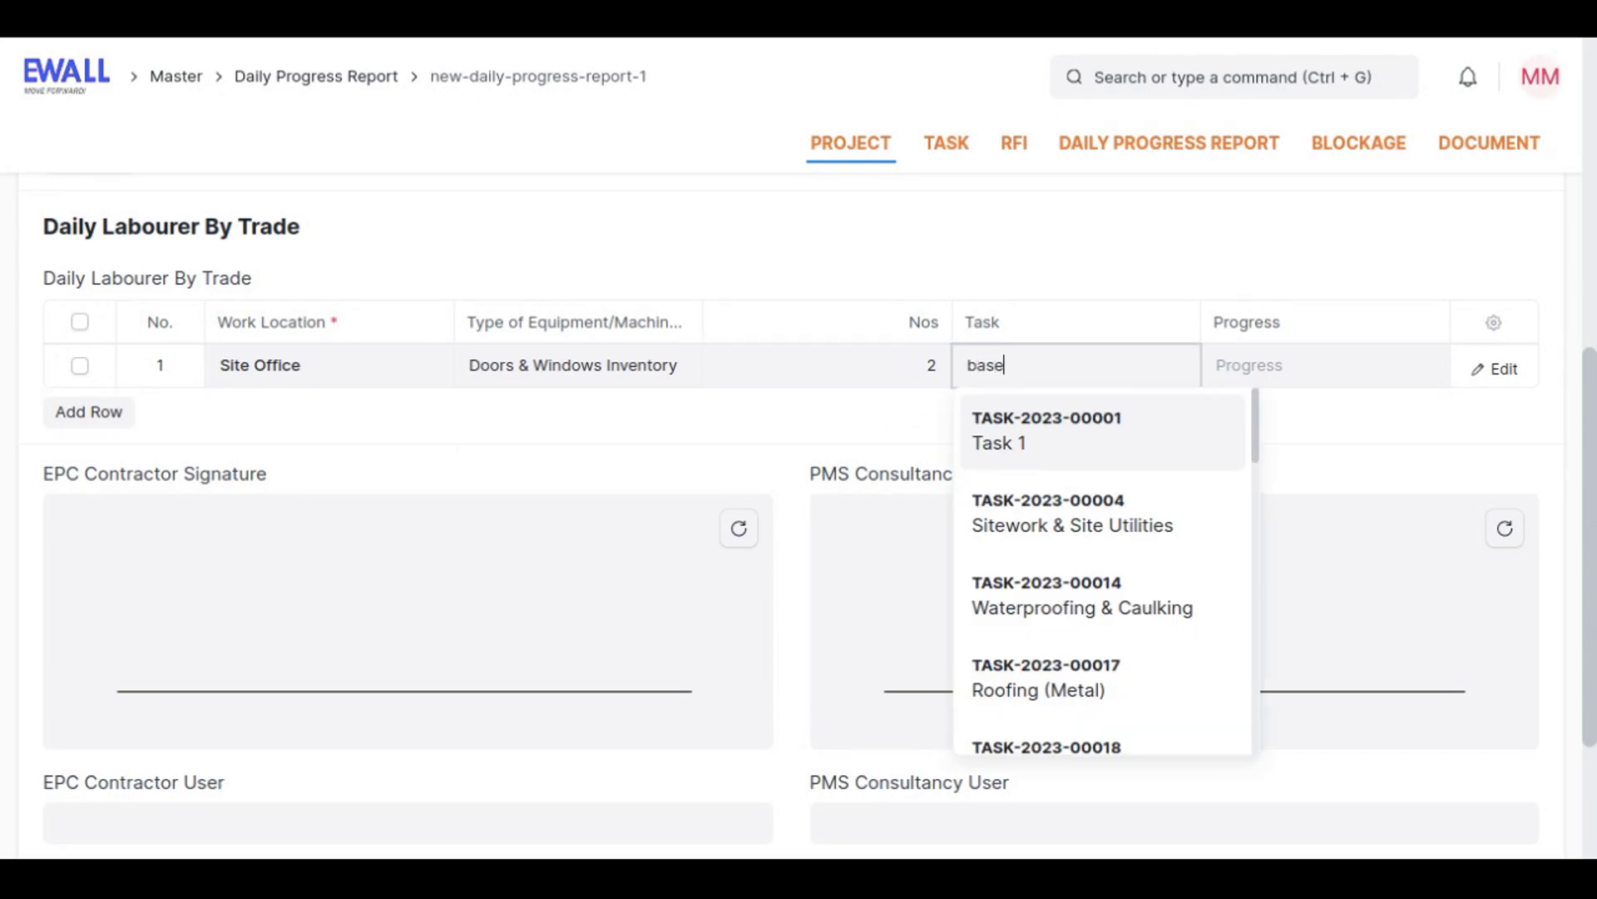
left_click(1032, 519)
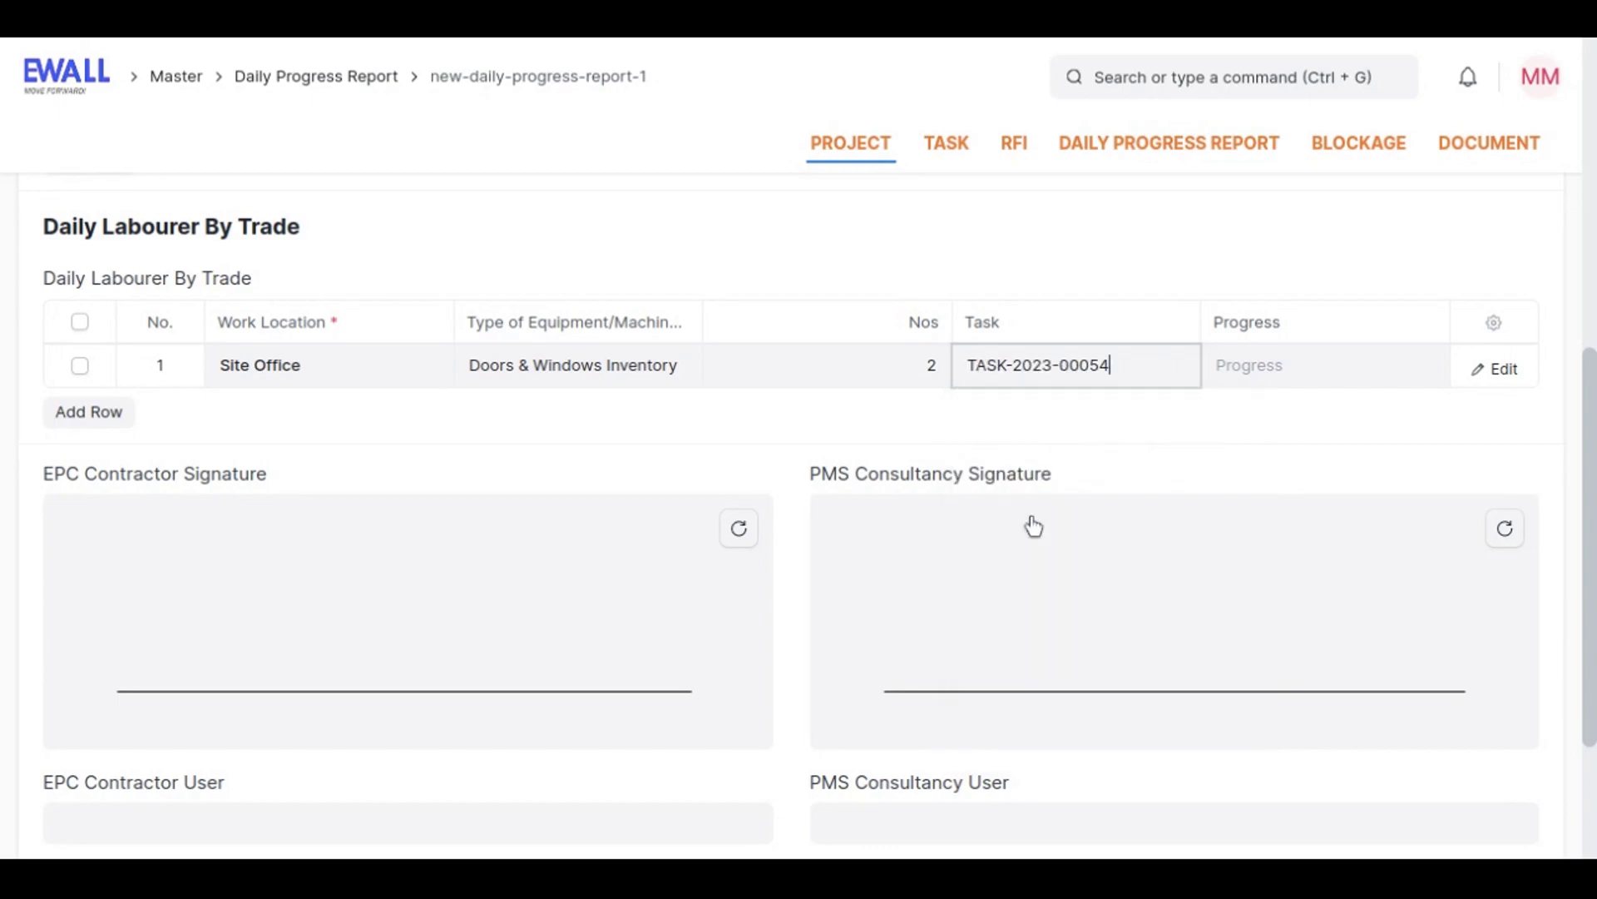
left_click(1275, 366)
type("5")
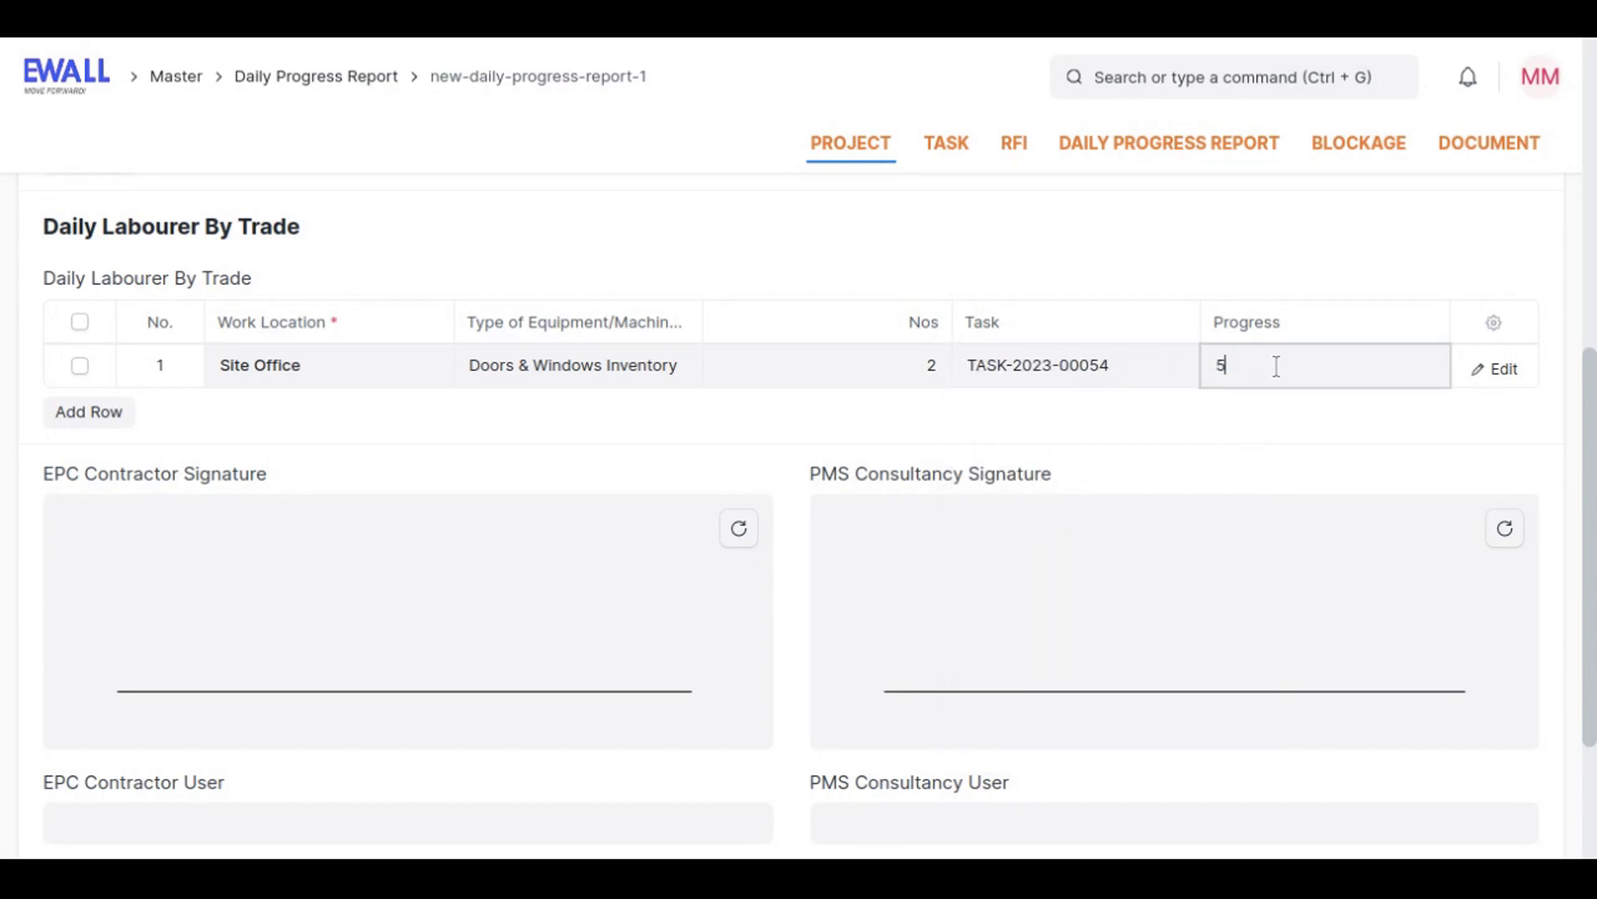
type("0%")
left_click(615, 439)
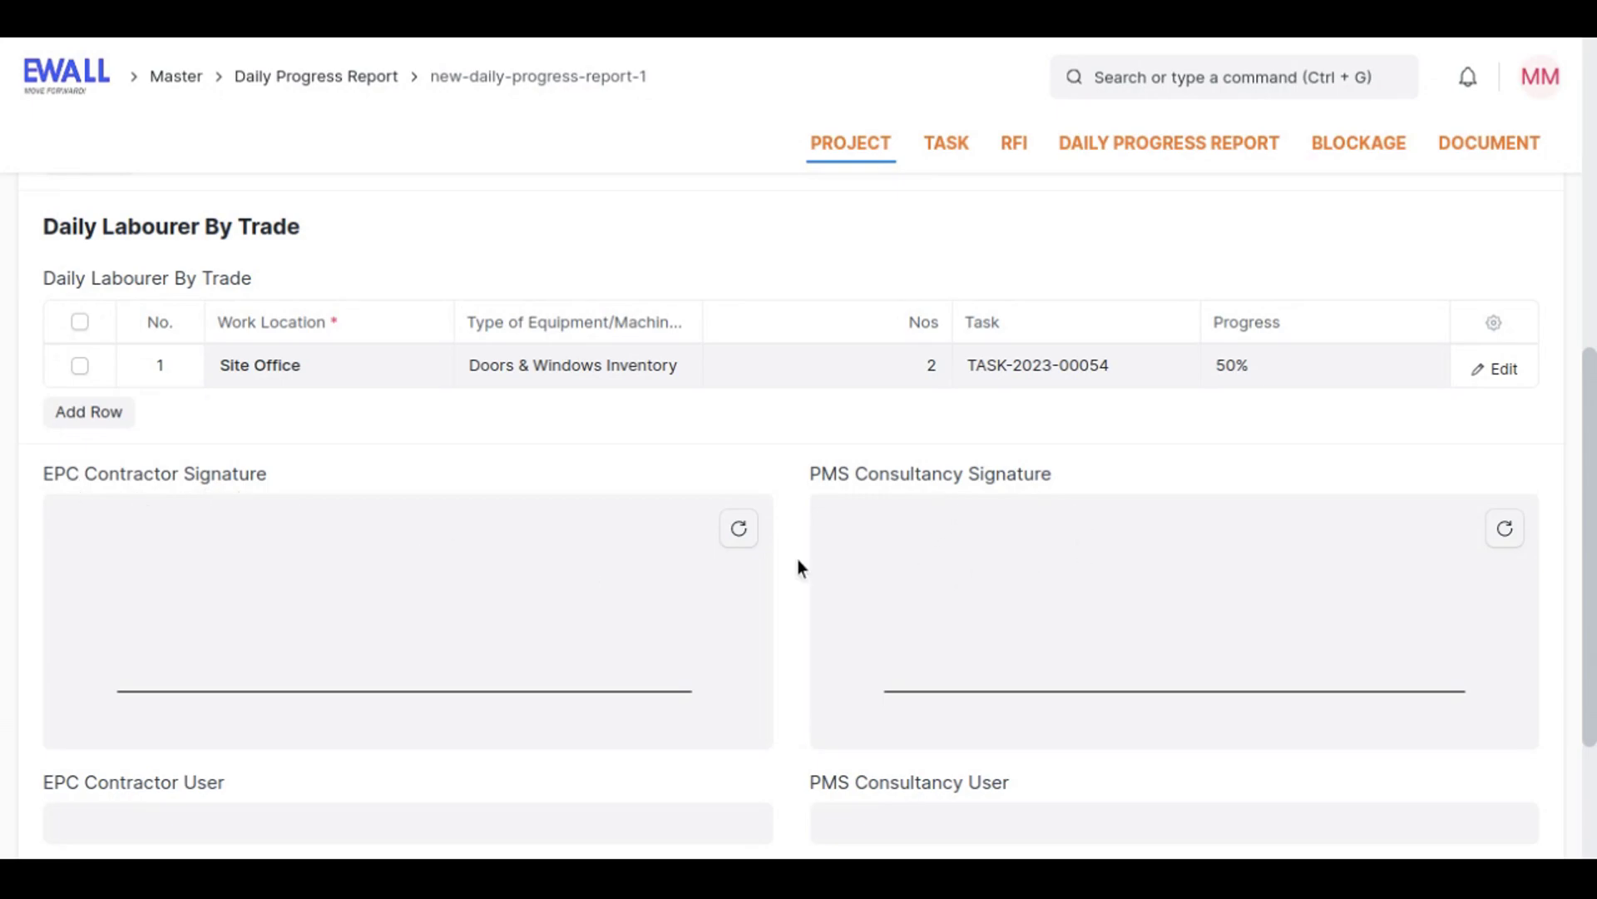
- Draw freehand signatures in the EPC Contractor Signature and PMS Consultancy Signature fields
mouse_move(282, 587)
left_mouse_down()
mouse_move(416, 592)
mouse_move(386, 631)
mouse_move(314, 637)
left_mouse_up()
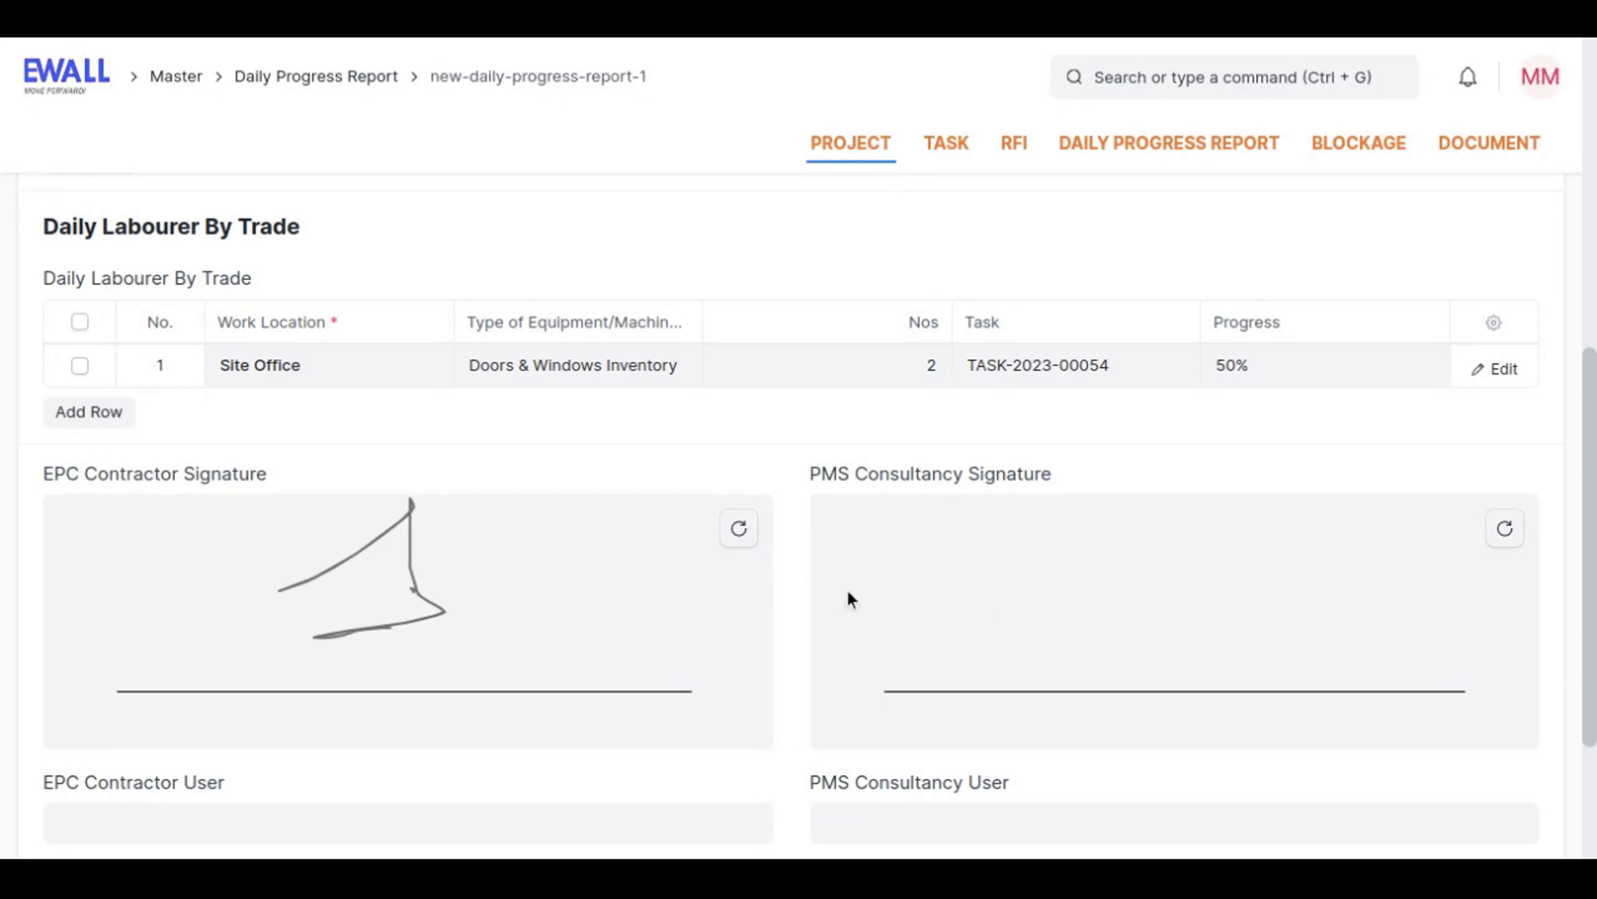
left_click_drag(994, 653, 1075, 669)
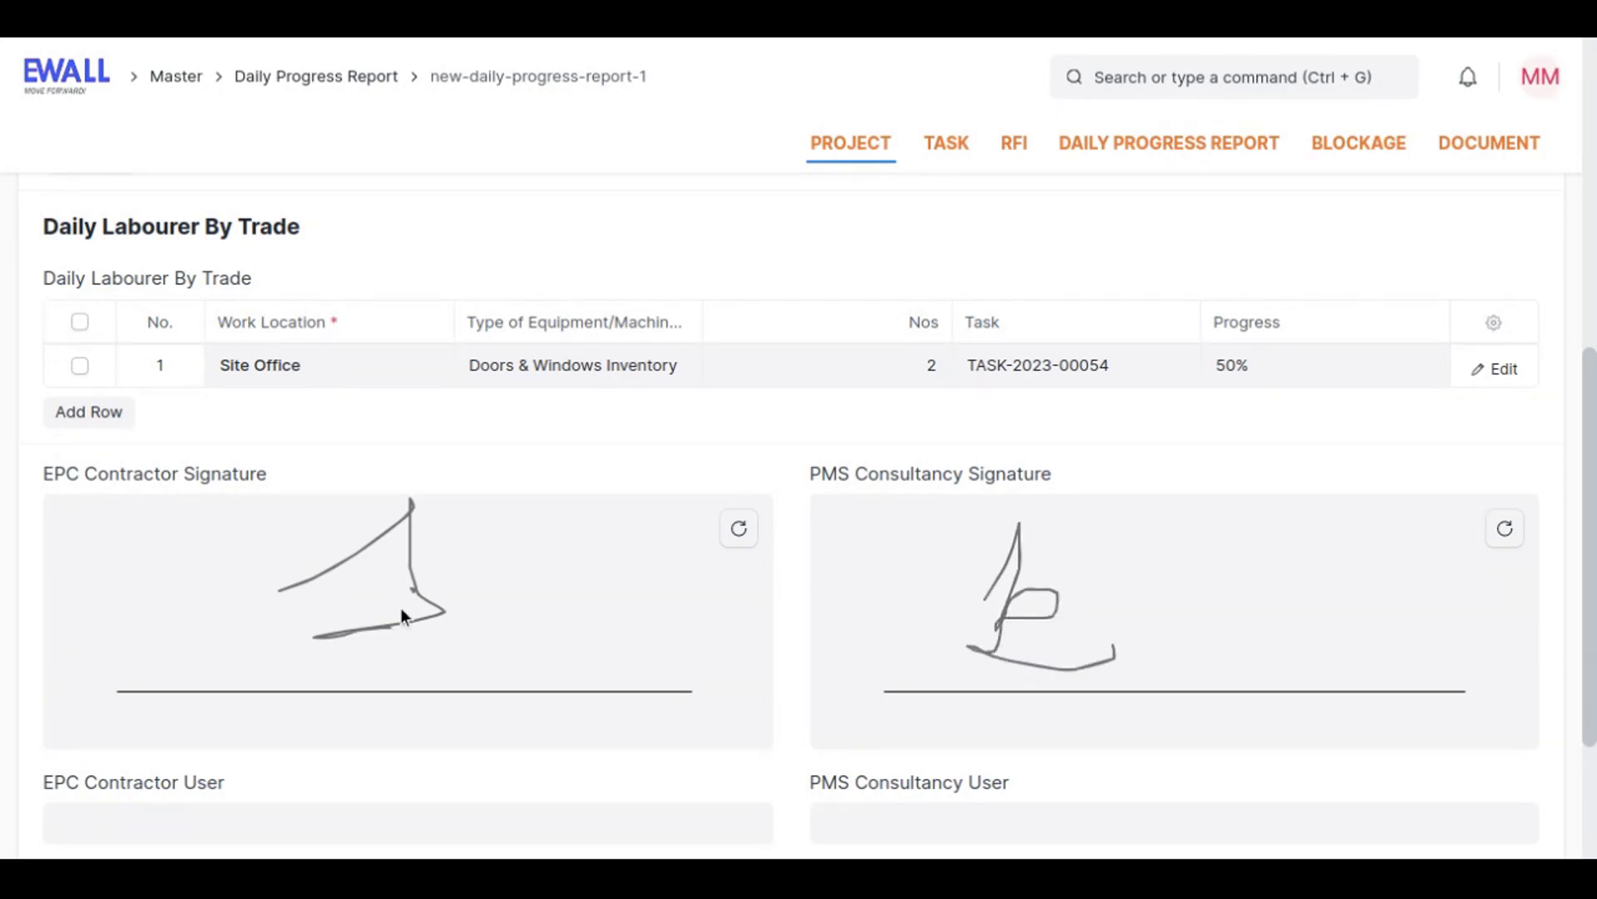
- Set the EPC Contractor Date and PMS Consultancy Date to 05-04-2023 and save the daily progress report
scroll(401, 607, "down", 3)
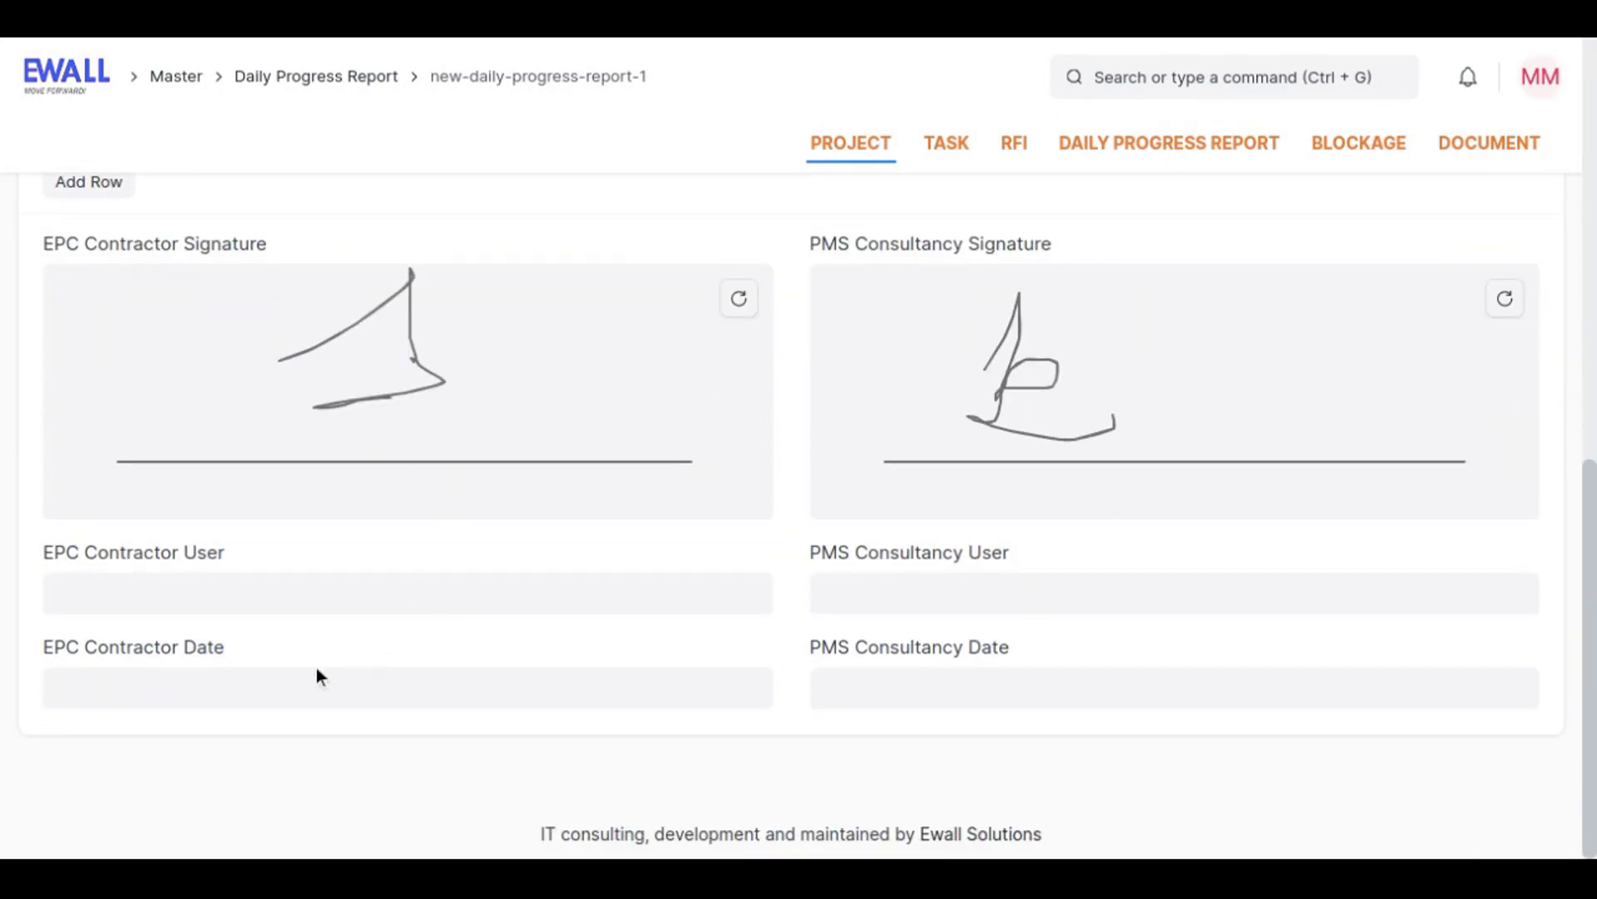
left_click(289, 683)
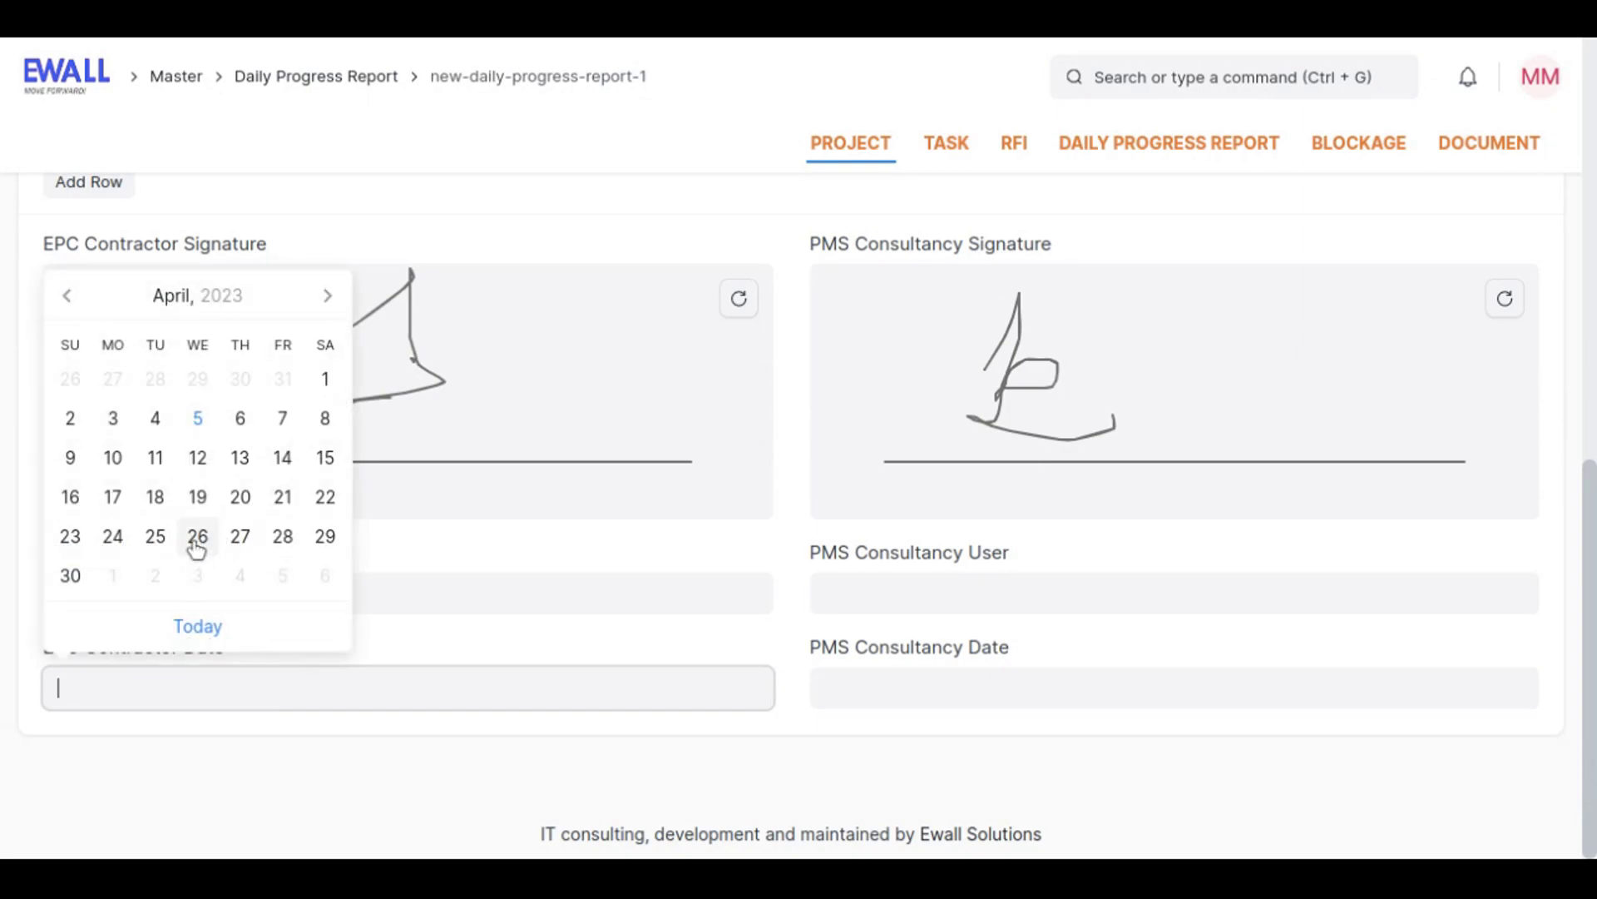
left_click(200, 420)
left_click(957, 689)
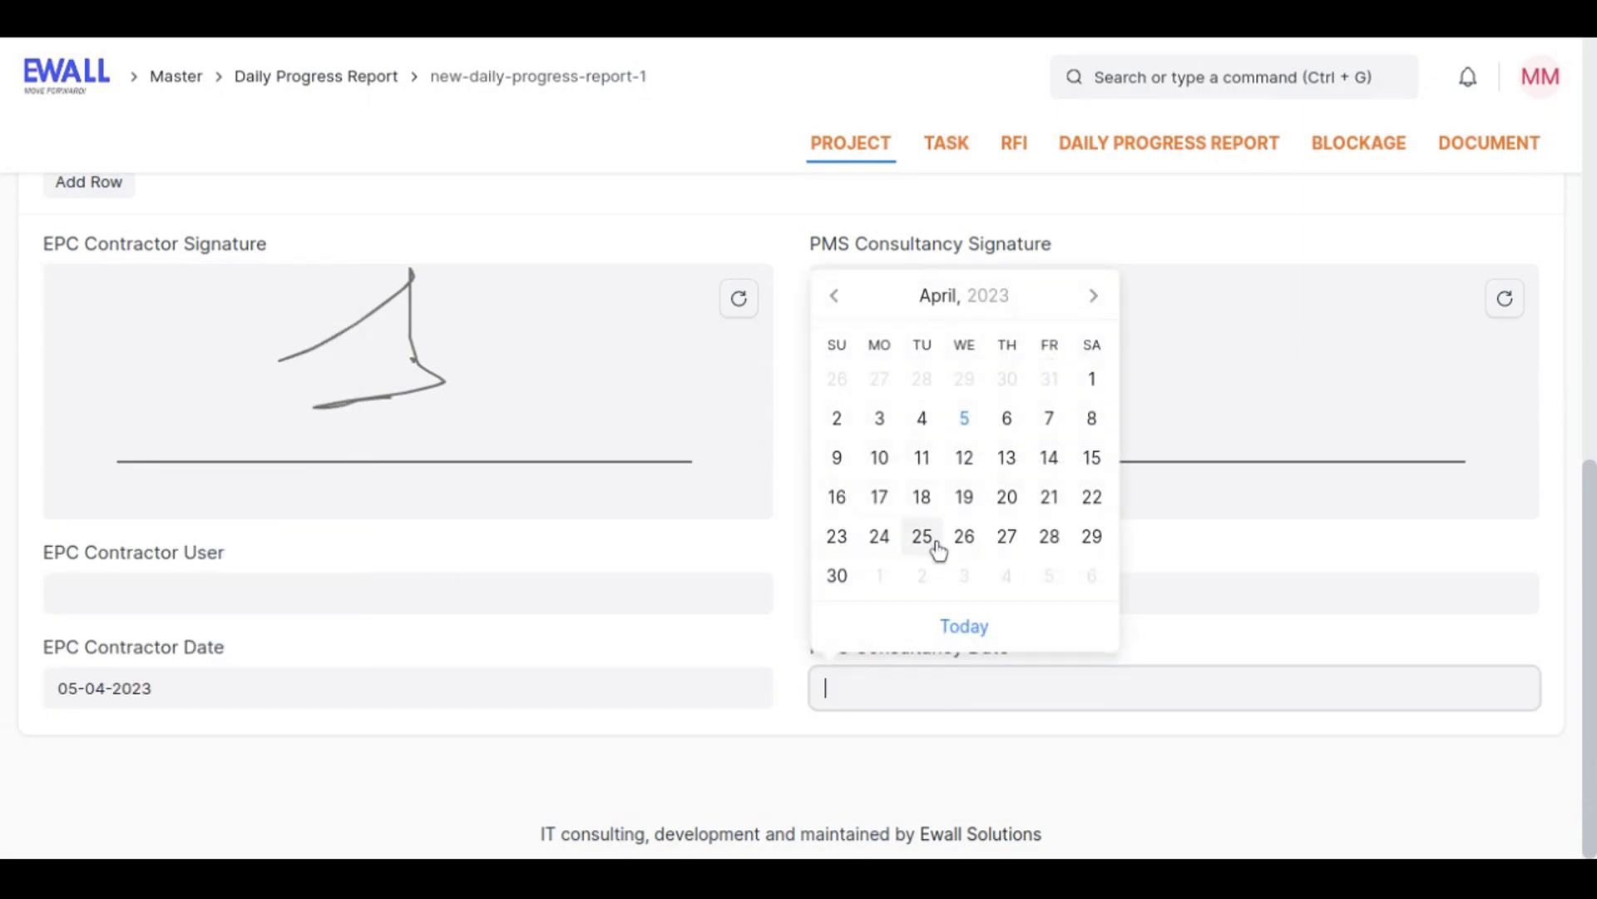
left_click(963, 426)
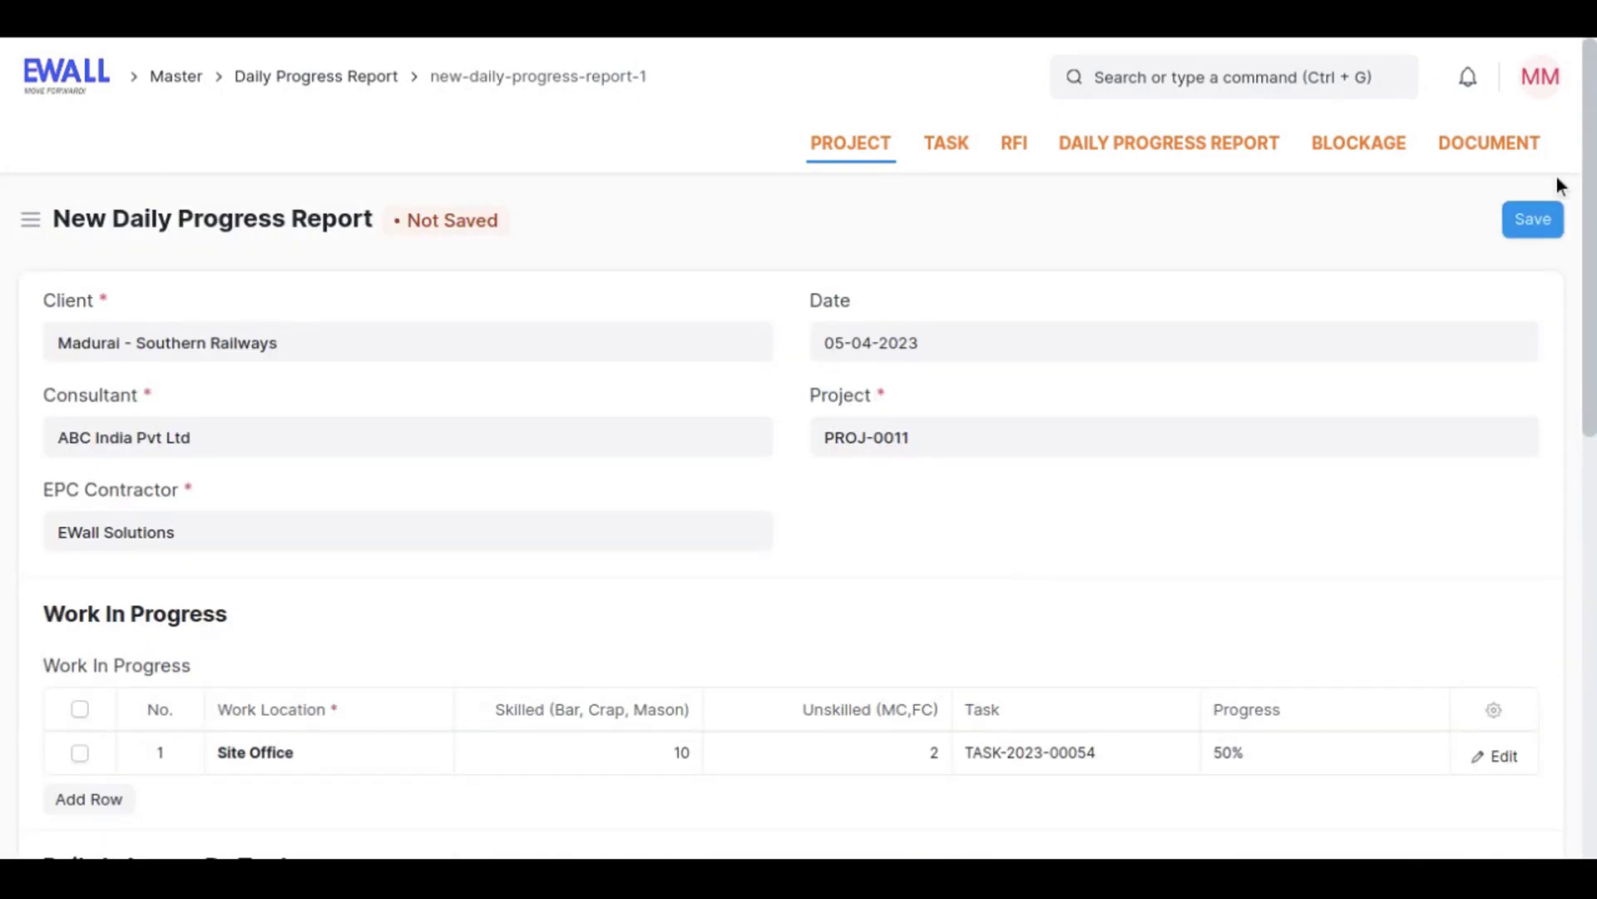
left_click(1539, 220)
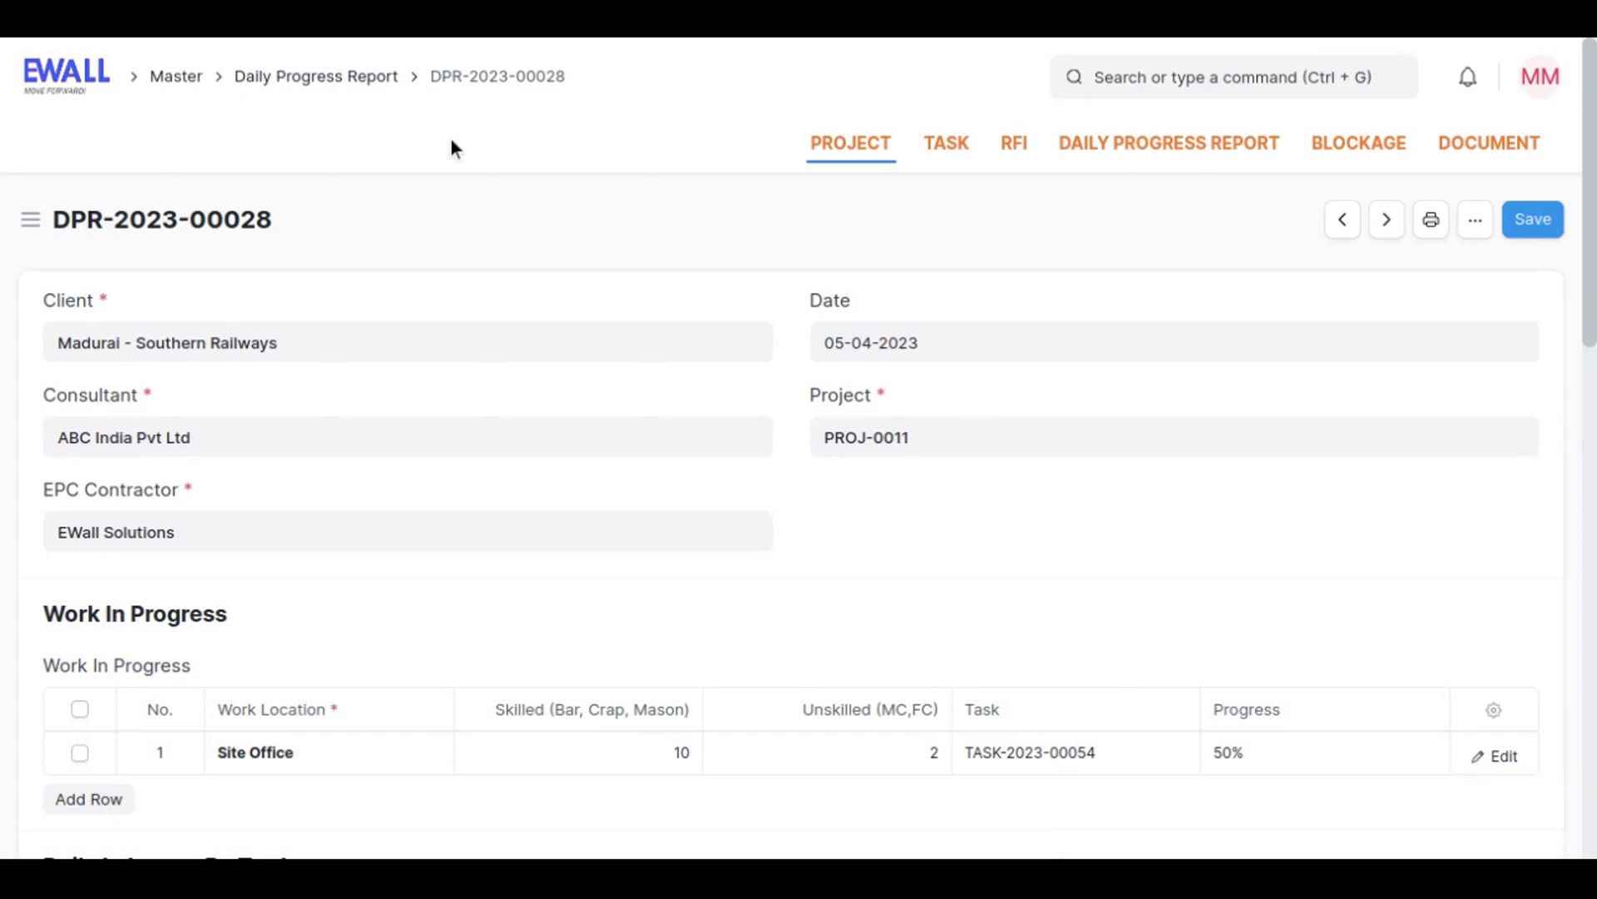
- Show the saved report's sidebar with its assignments, attachments, sharing and tags
left_click(30, 218)
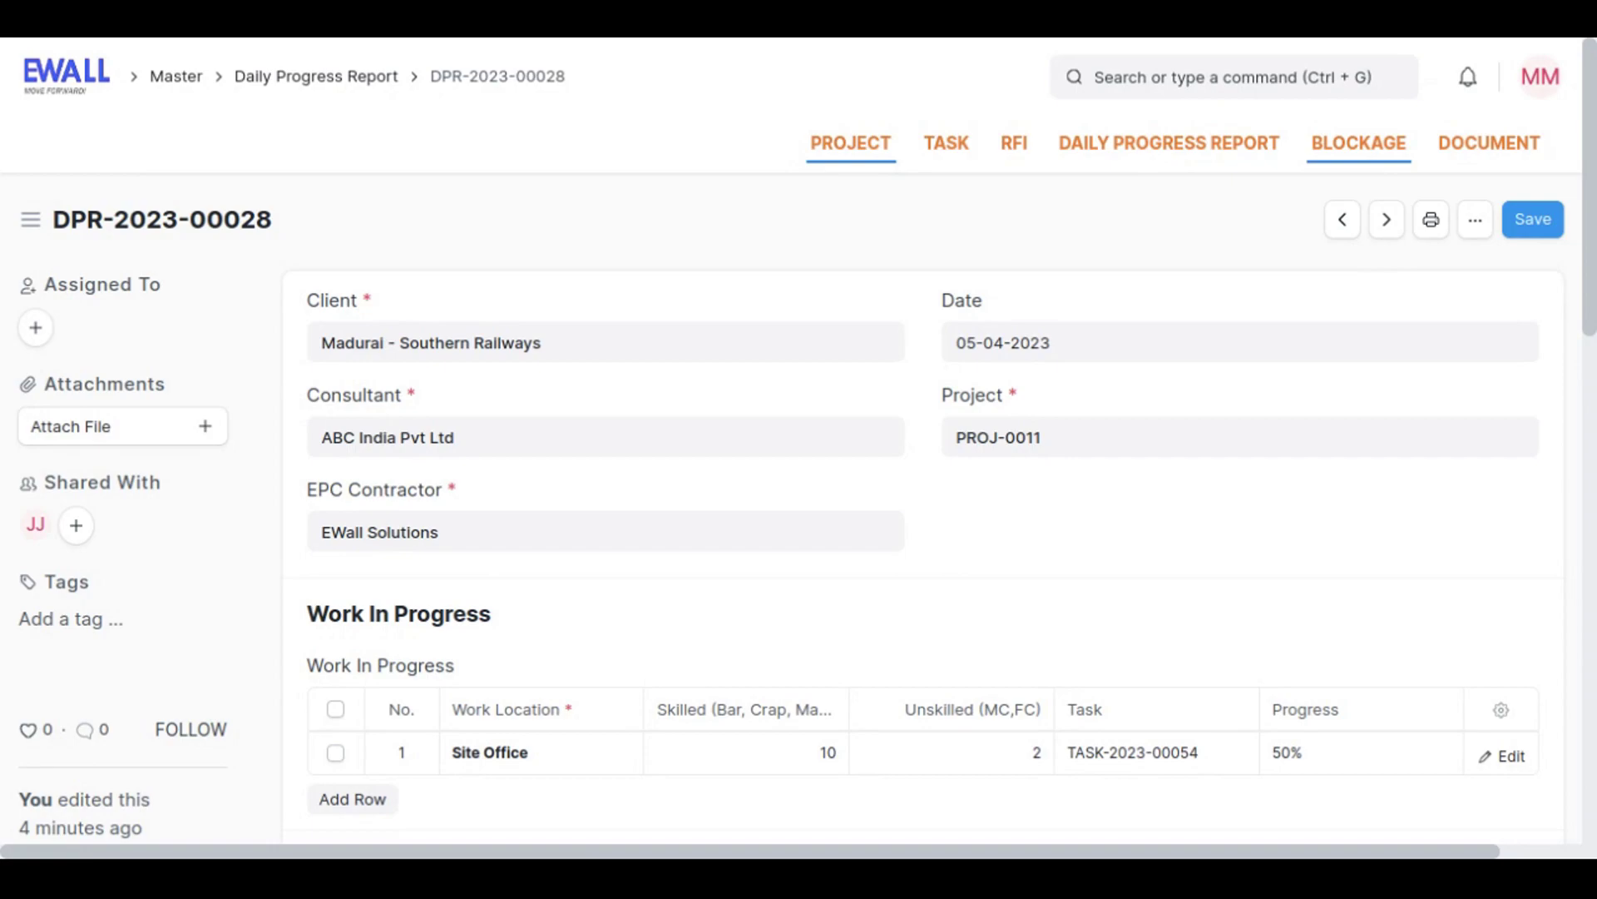
- Open the Basement task, TASK-2023-00054, and start a new blockage from its connections
left_click(933, 153)
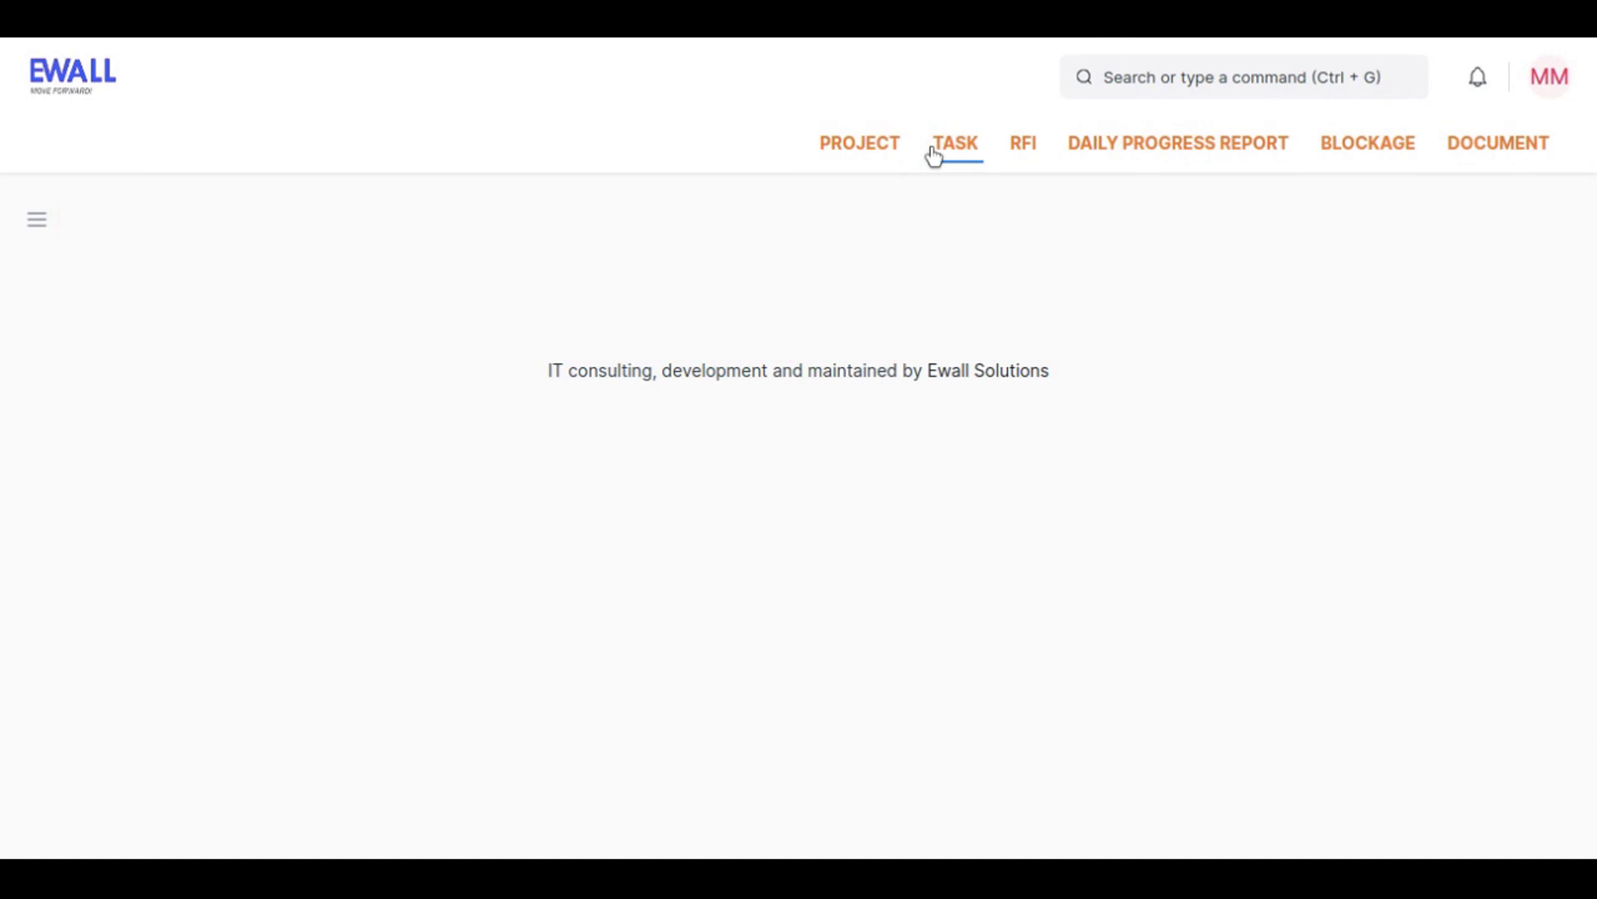
left_click(152, 428)
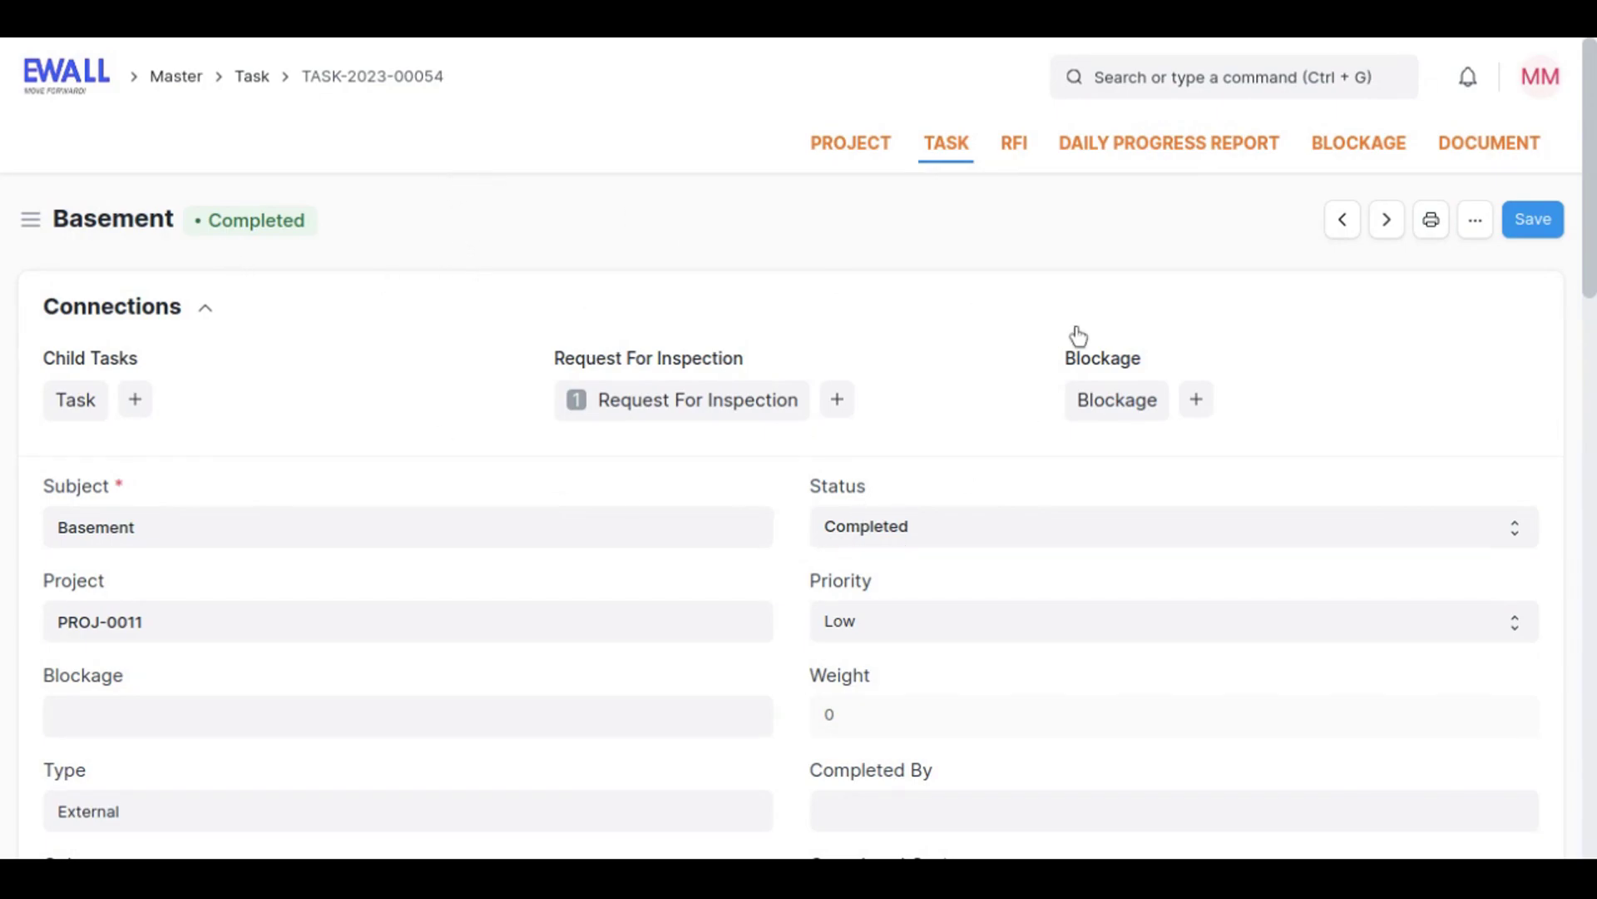
left_click(1196, 400)
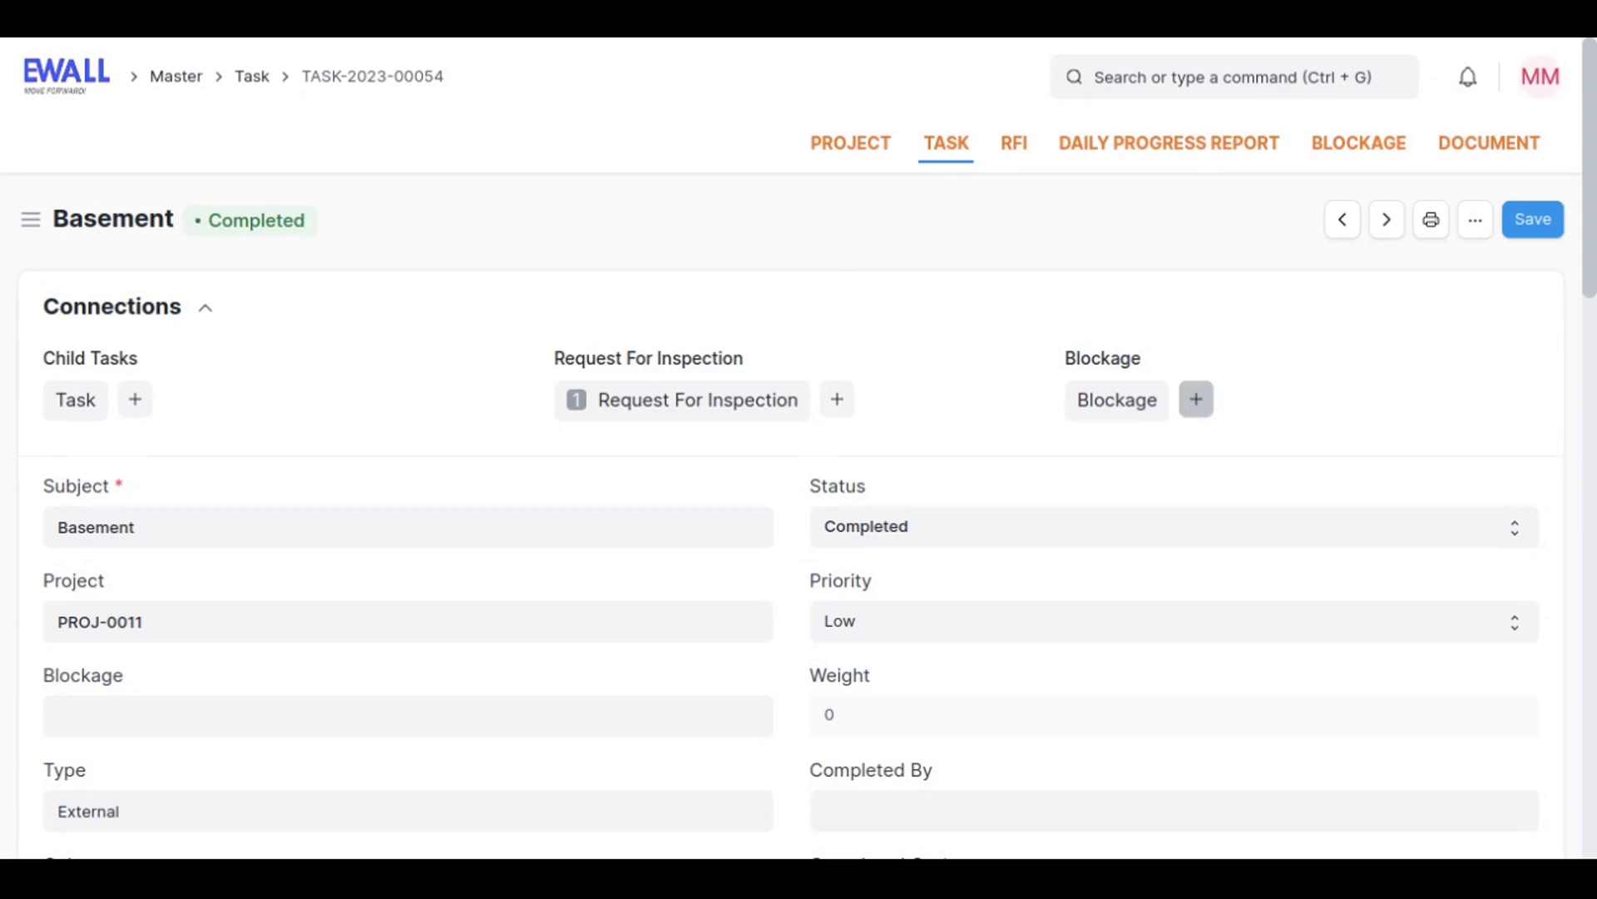
left_click(1196, 401)
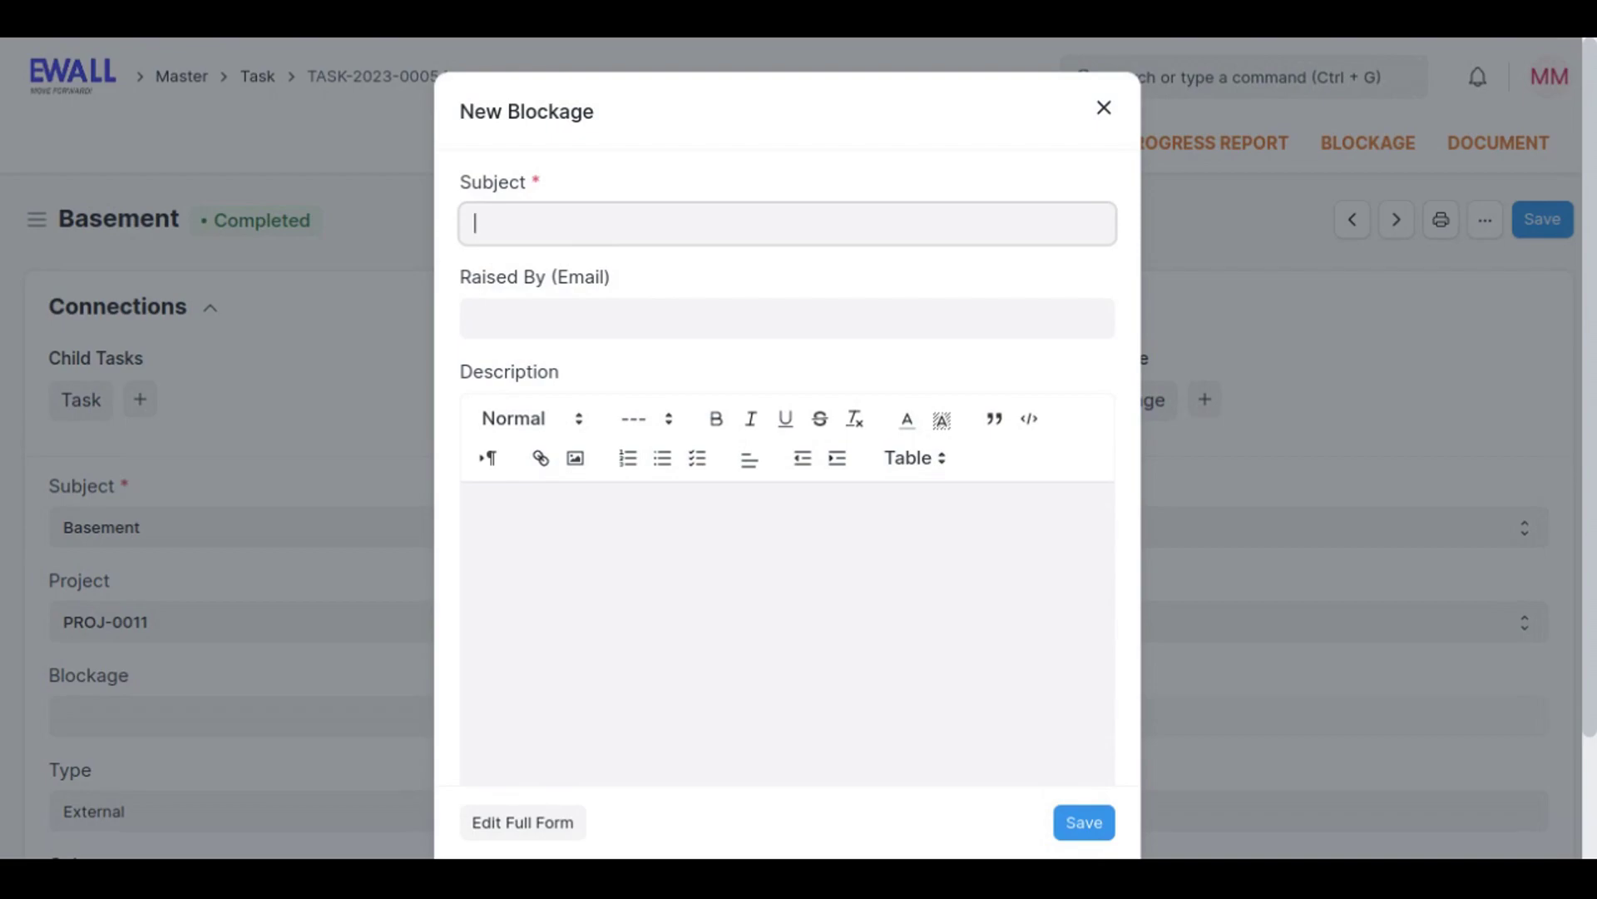
- Create the blockage with the subject "power issue" and the raiser's email, save it and show its sidebar
type("power issue")
left_click(742, 333)
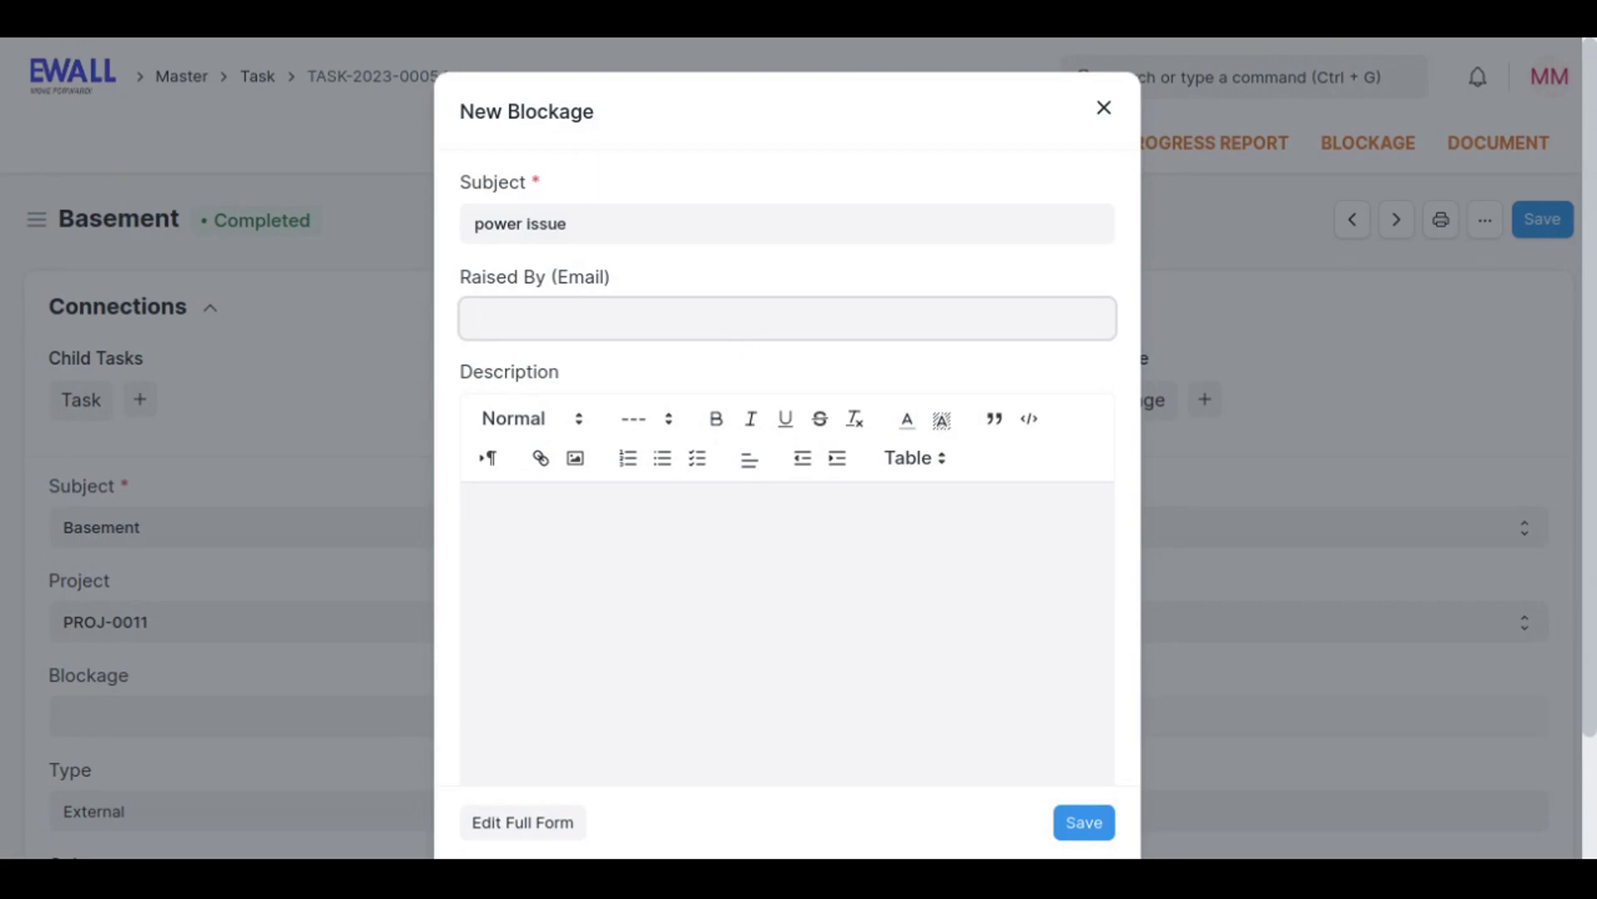
type("jo")
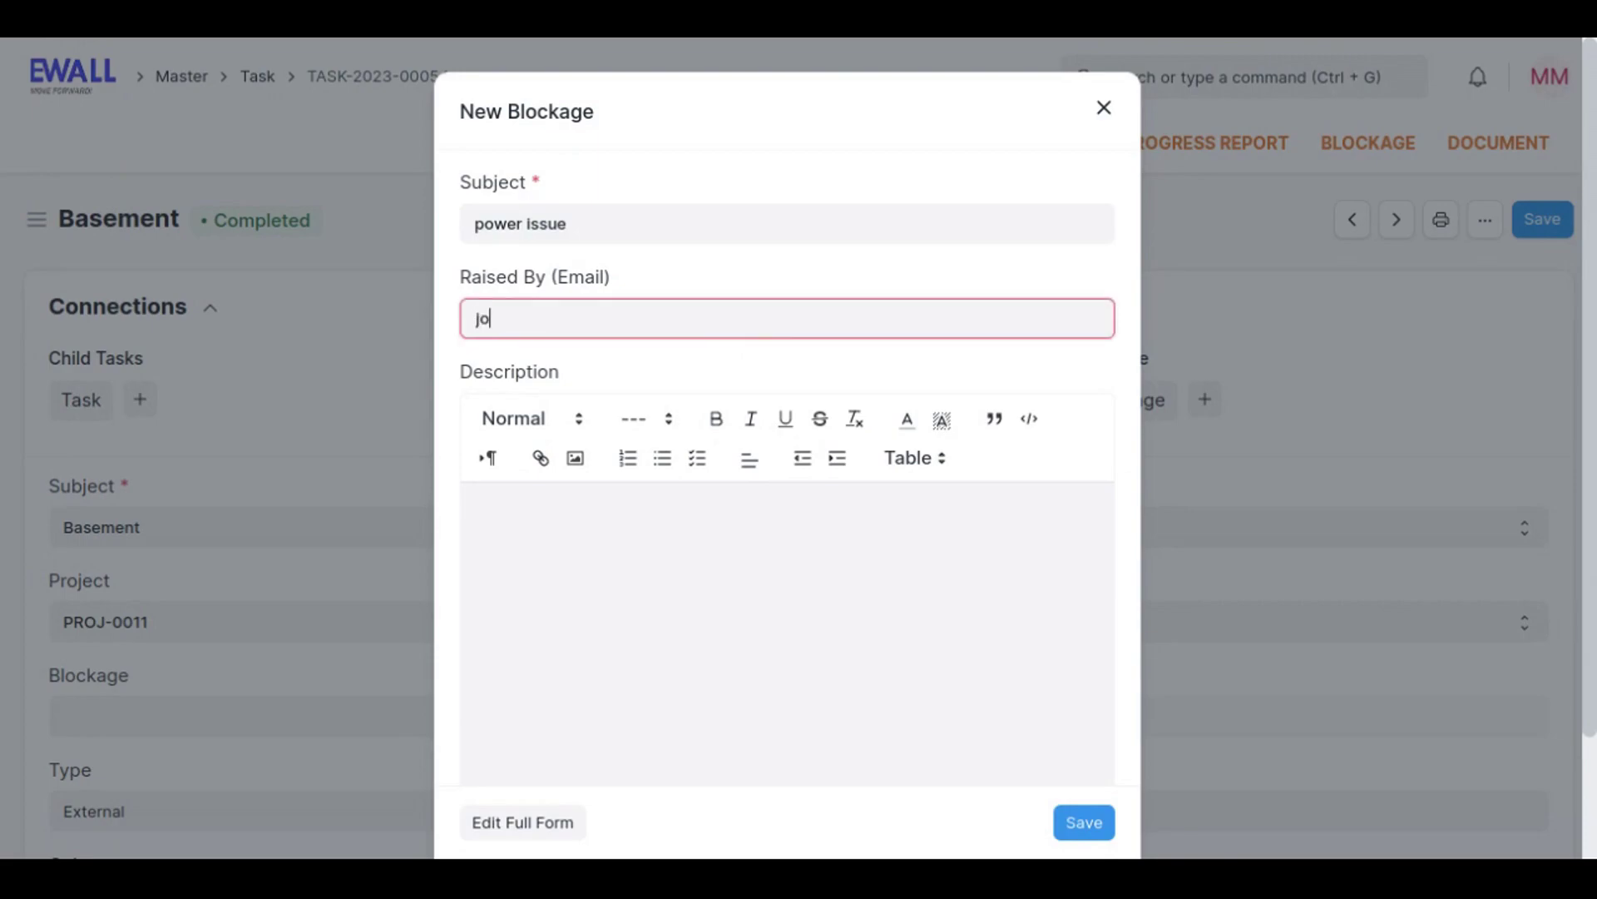
type("hn@demo.com")
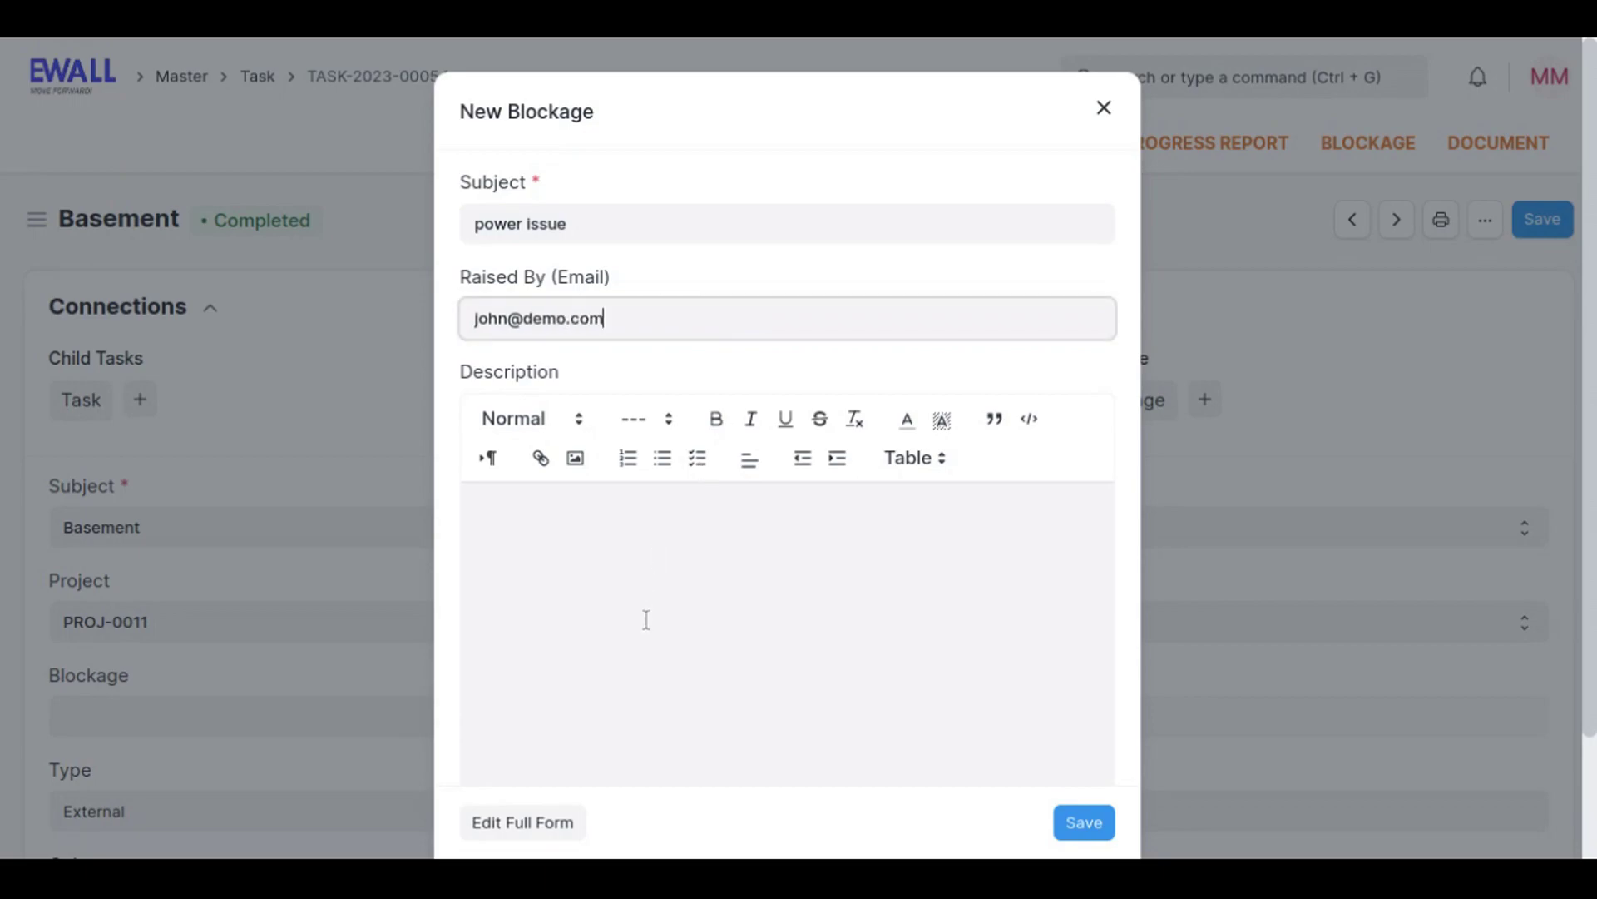
left_click(646, 620)
left_click(1091, 827)
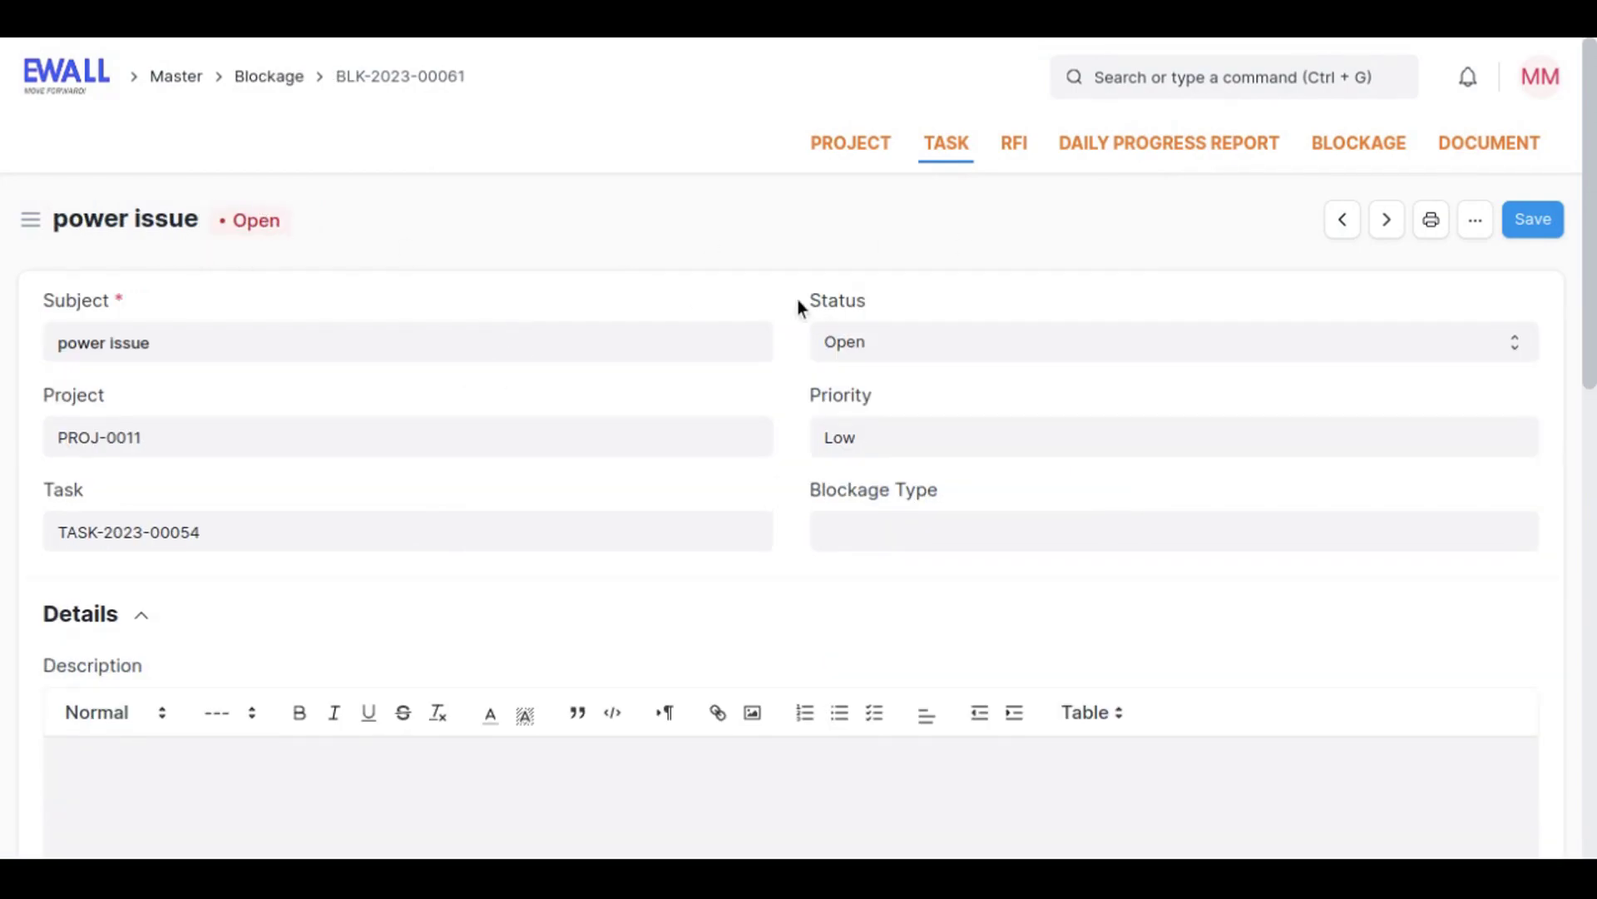
left_click(31, 219)
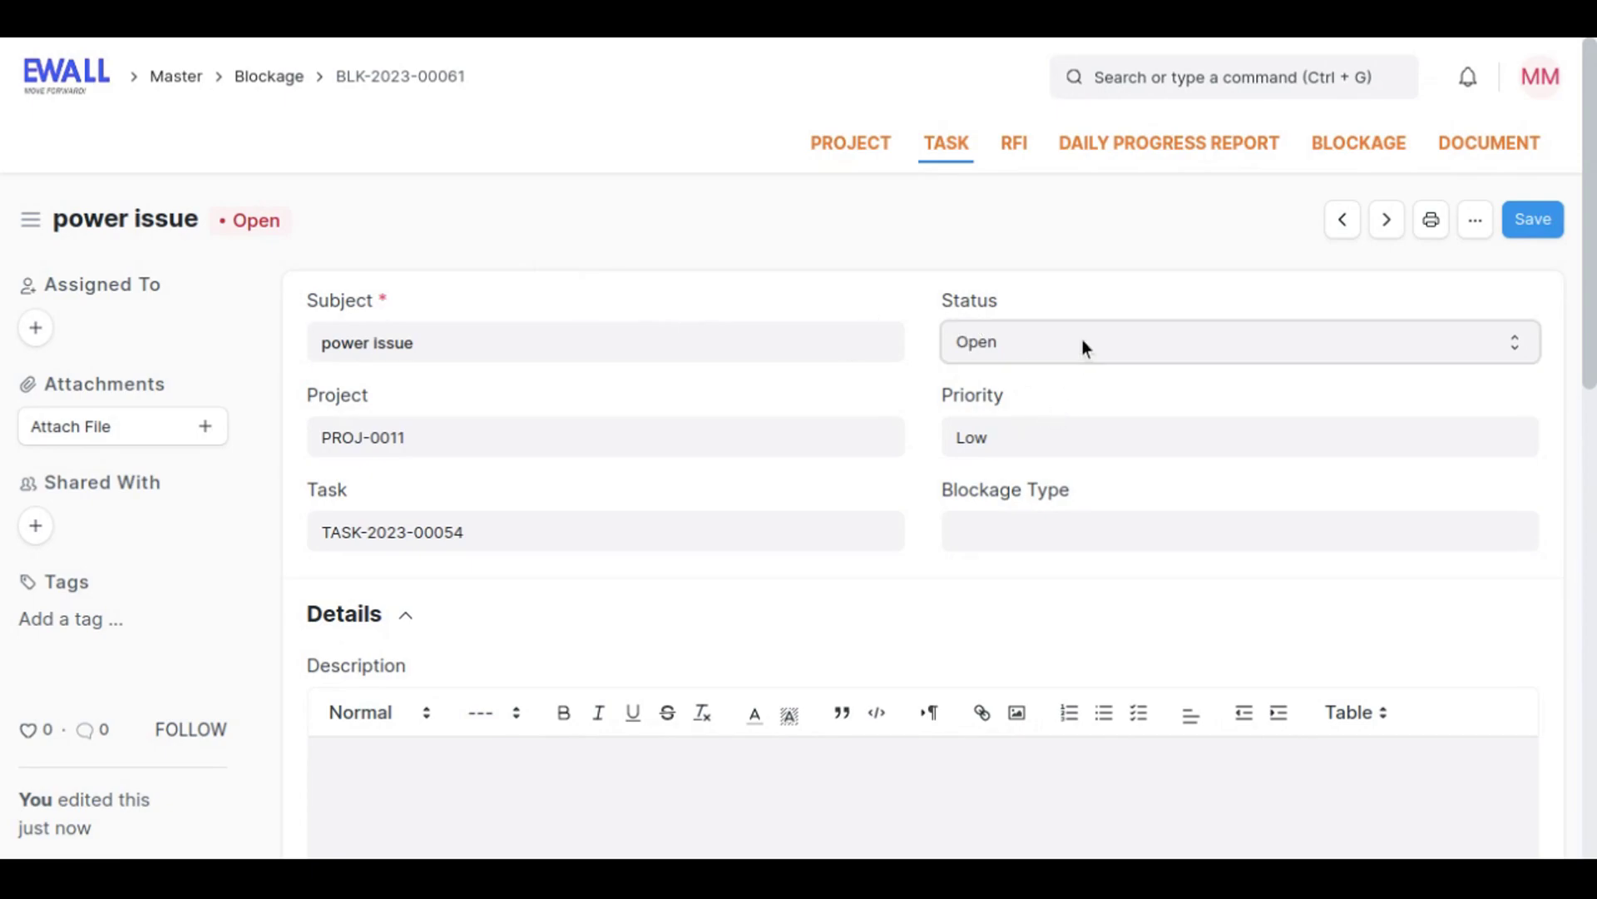
left_click(1544, 236)
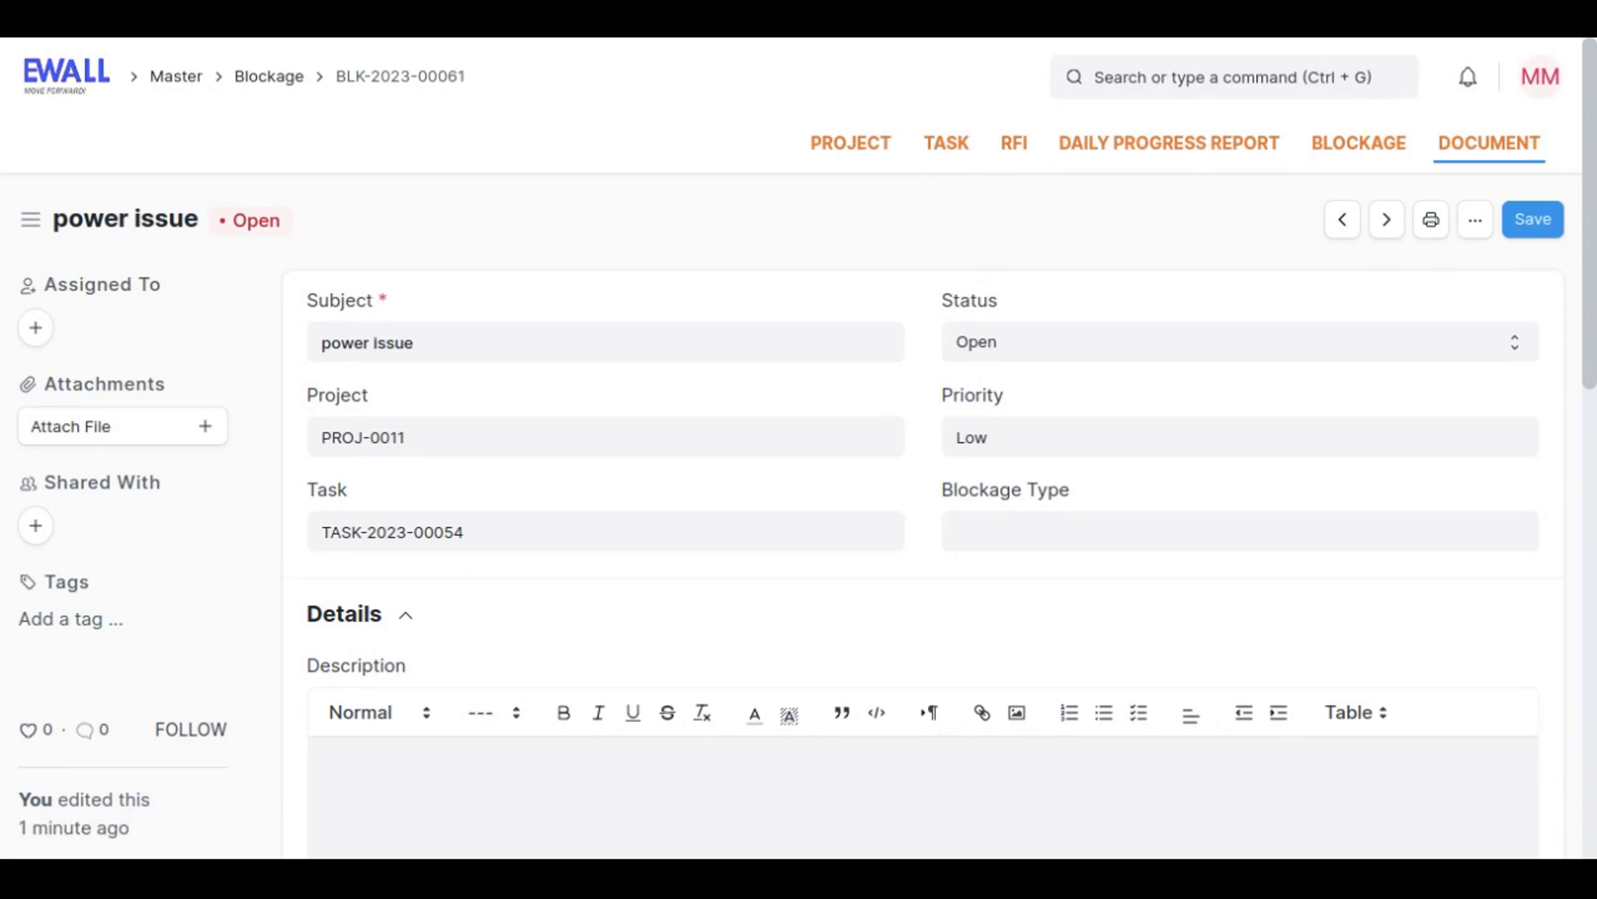
- Open the Flow diagram record from the Flow Diagram documents and show its attachments and sharing sidebar
left_click(1489, 160)
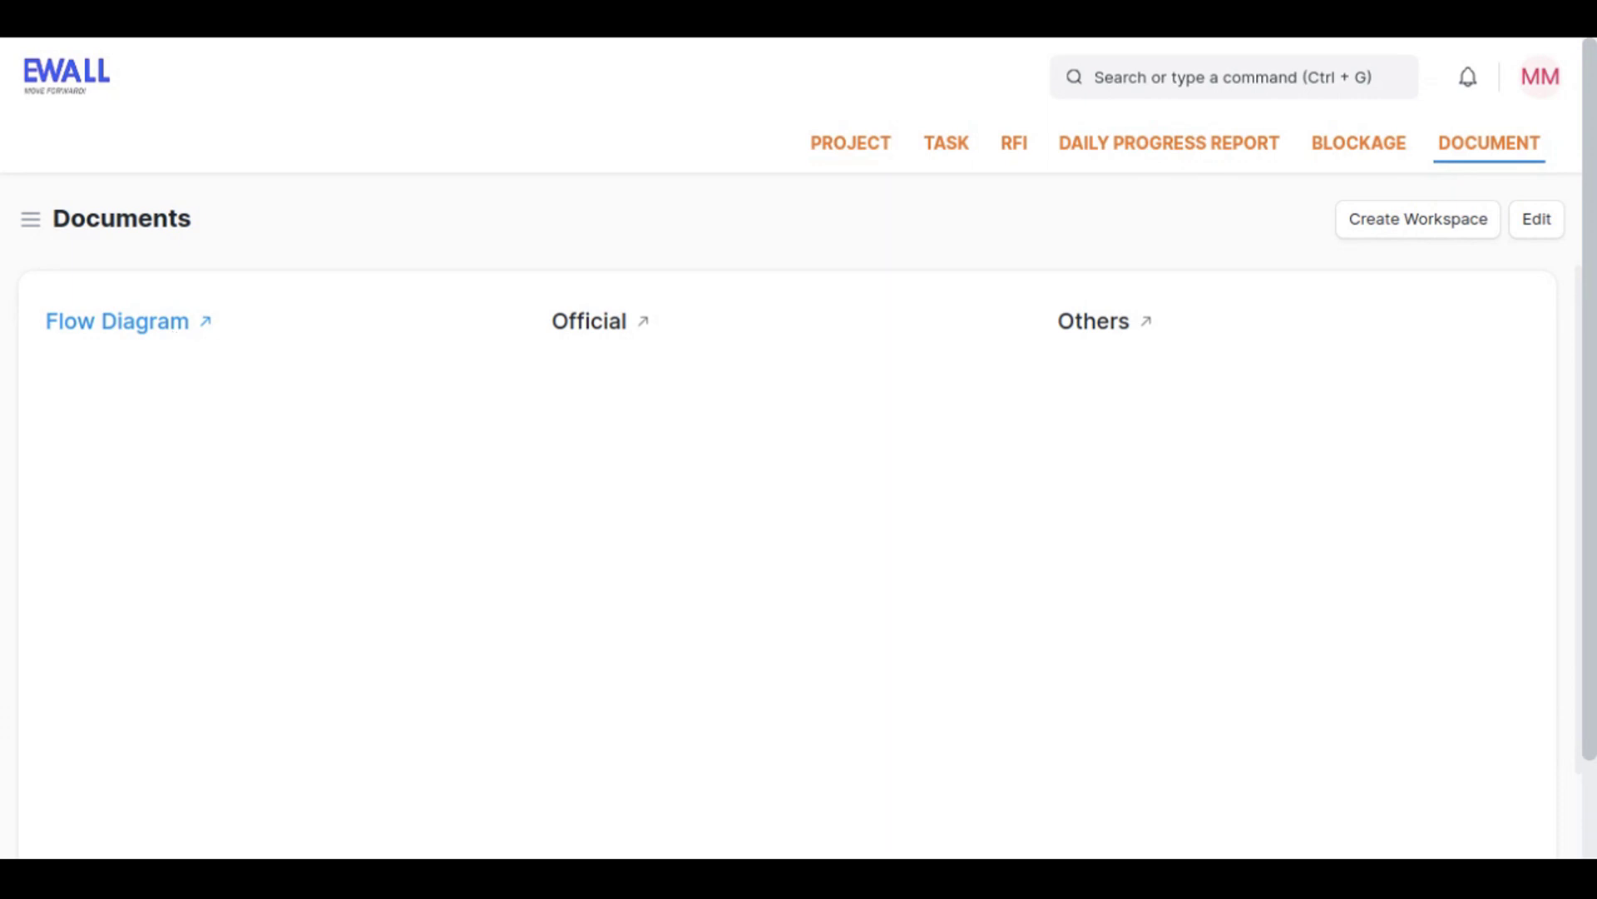
left_click(173, 327)
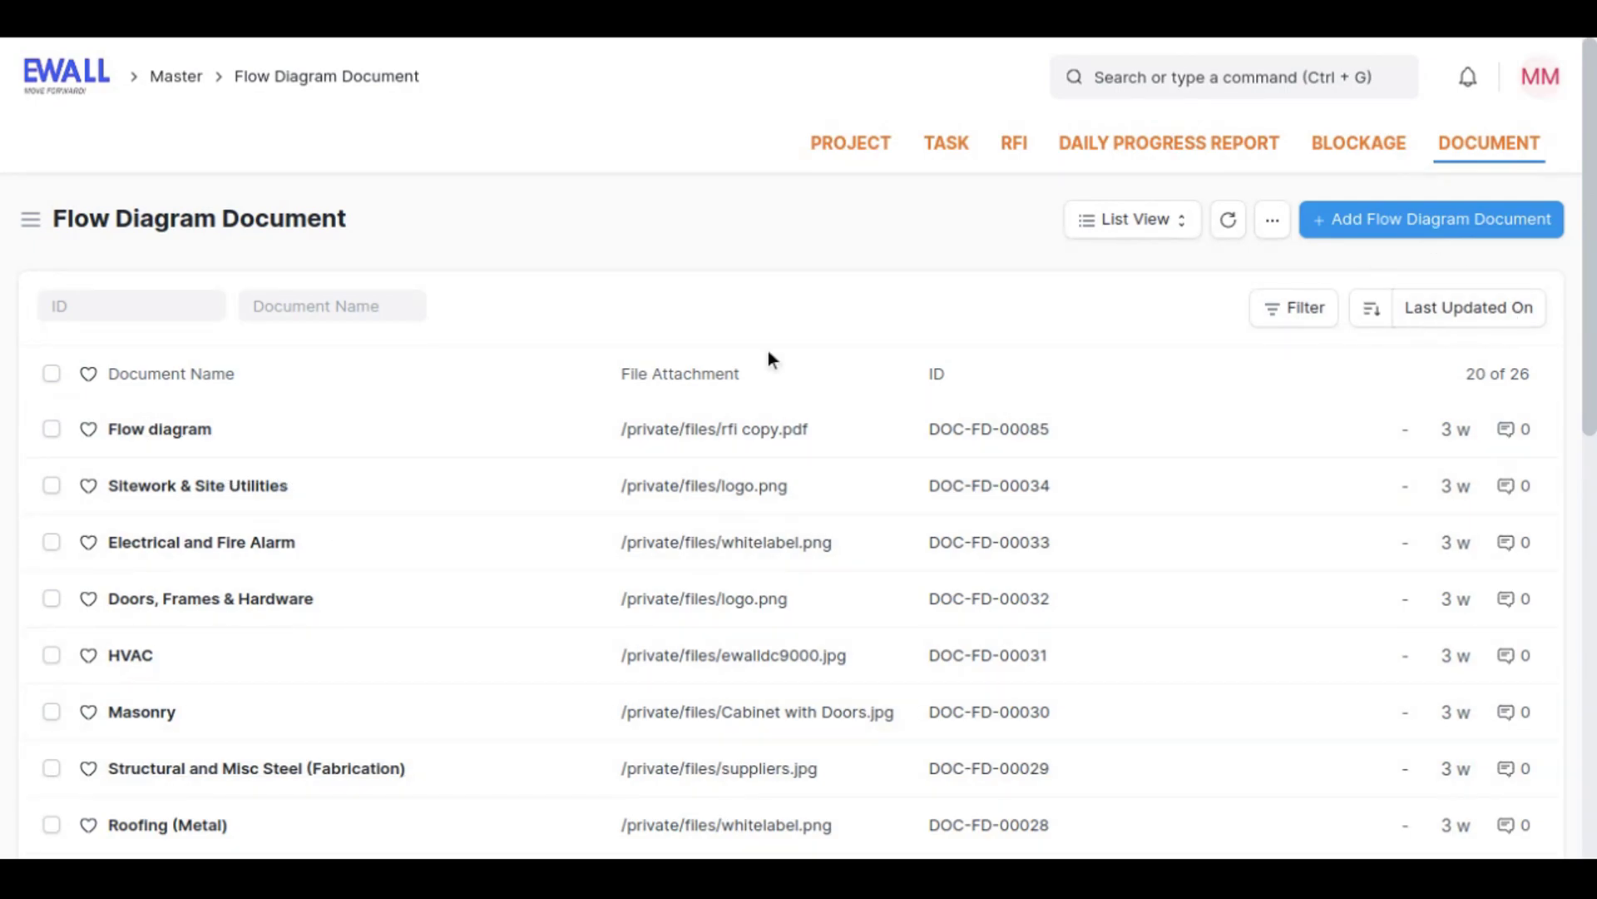
left_click(245, 433)
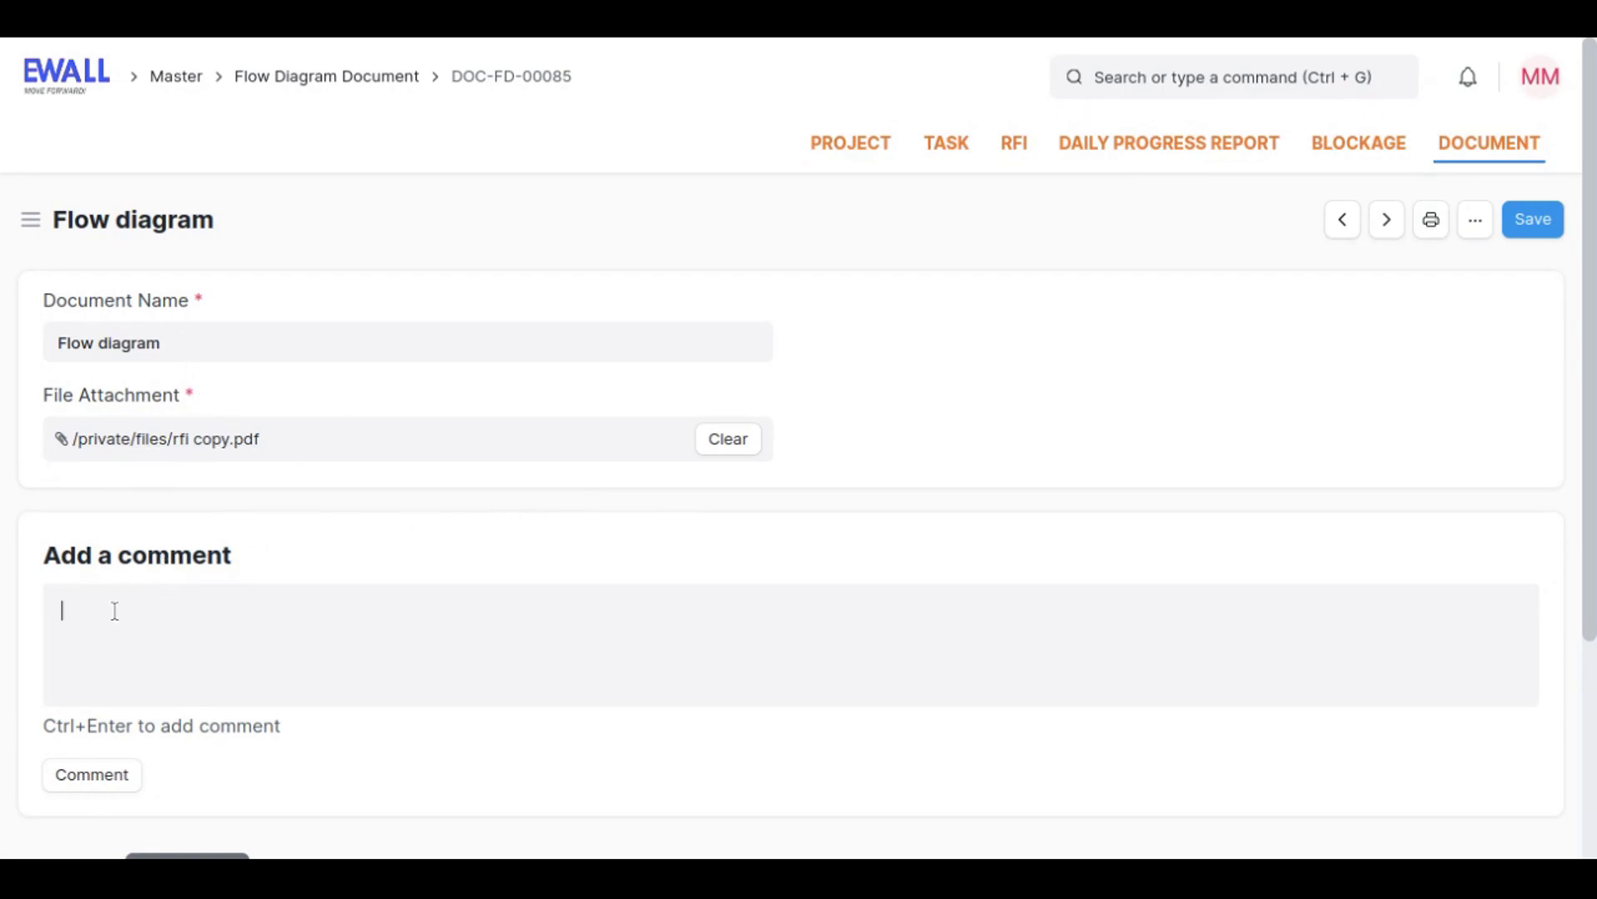
left_click(30, 220)
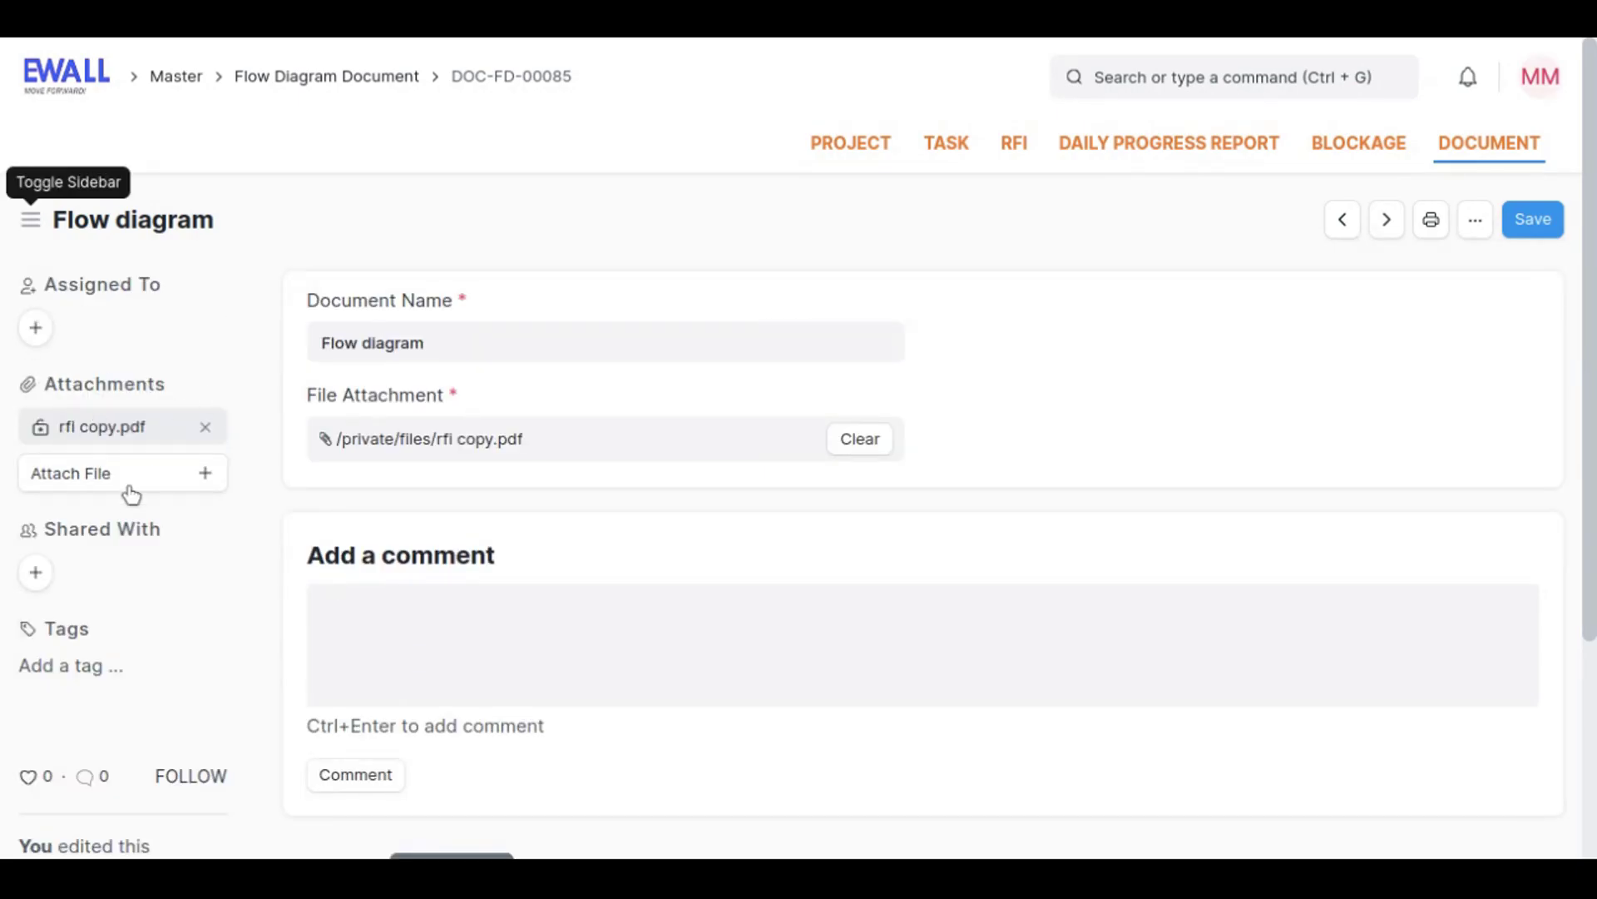
- View the list of official documents and return to the home Dashboards page
left_click(1494, 156)
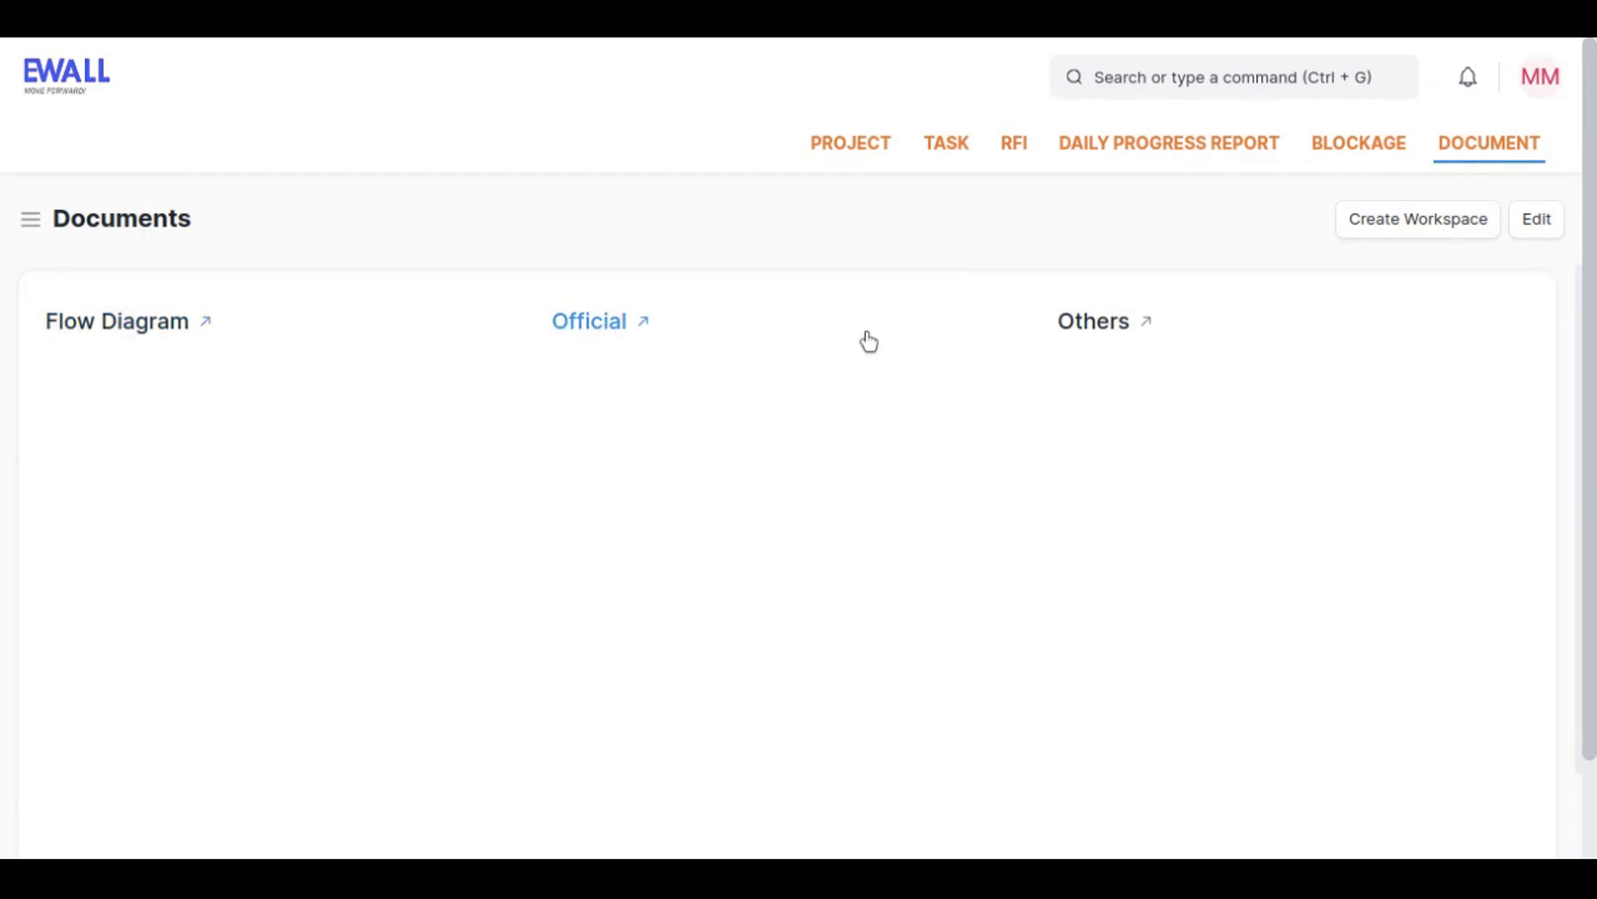
left_click(587, 328)
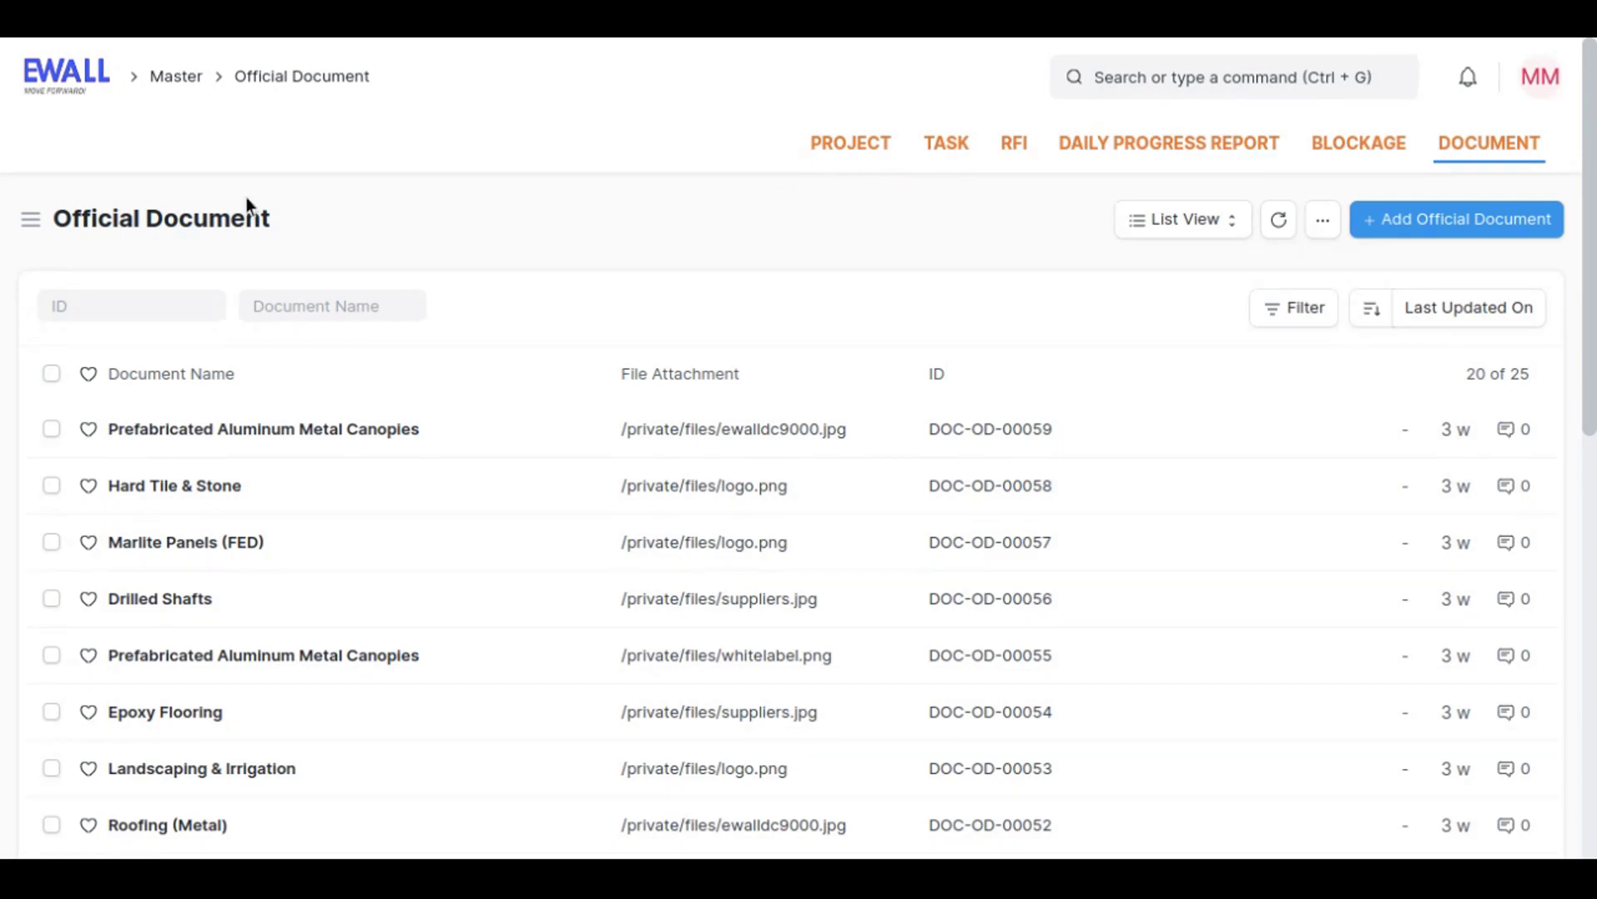
left_click(79, 92)
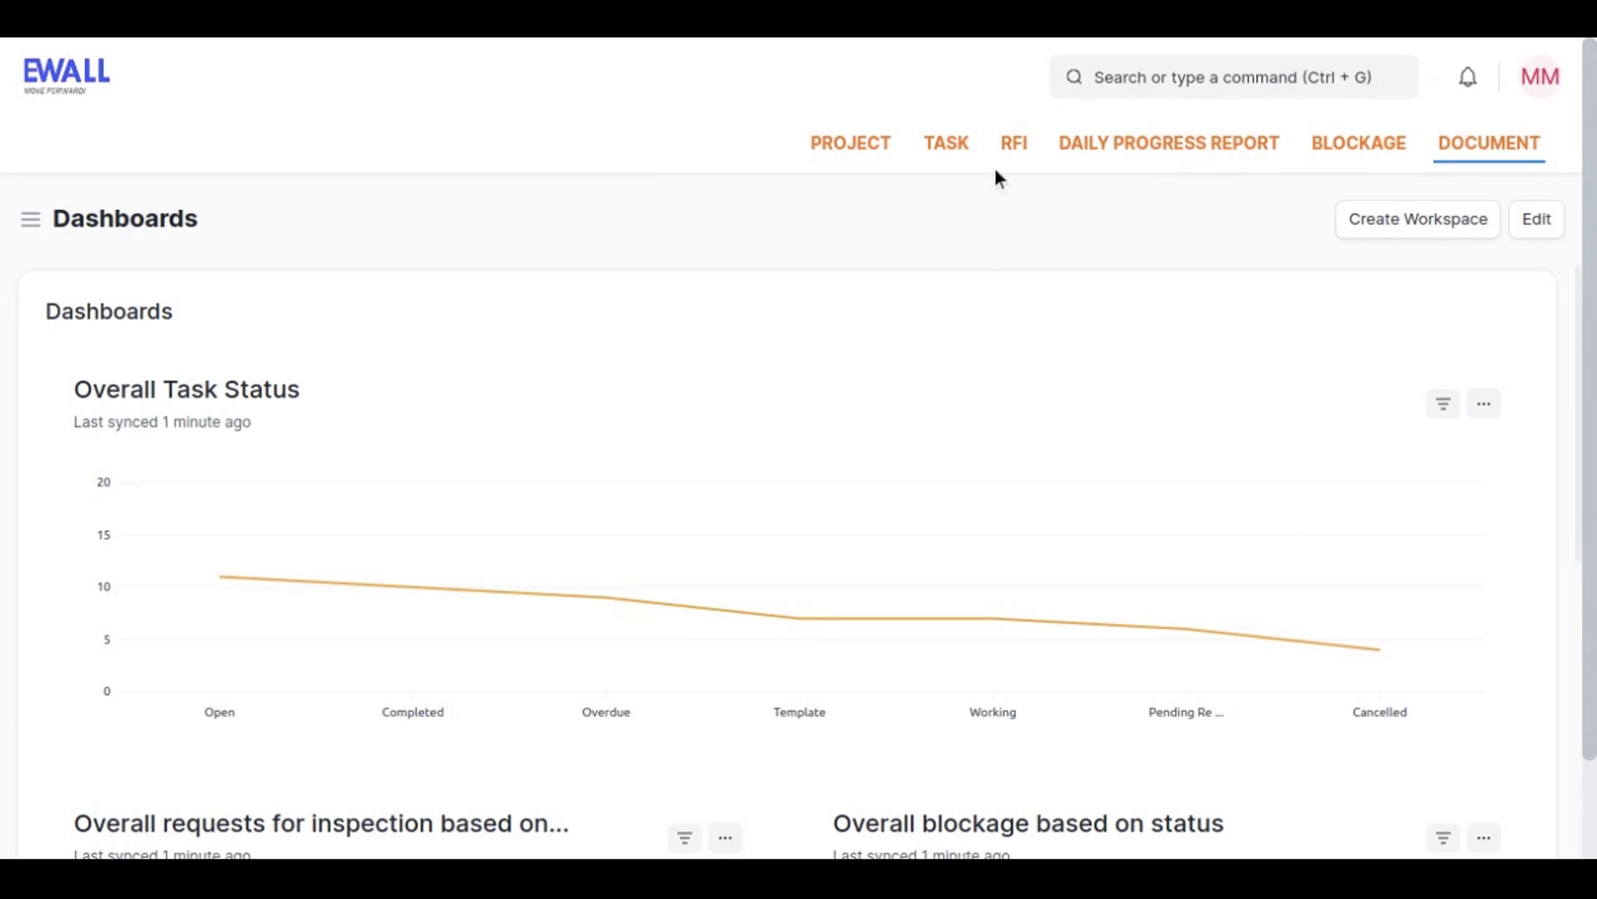
- Switch the Project list to its dashboard view and examine the project status, count, priority and type charts
left_click(866, 148)
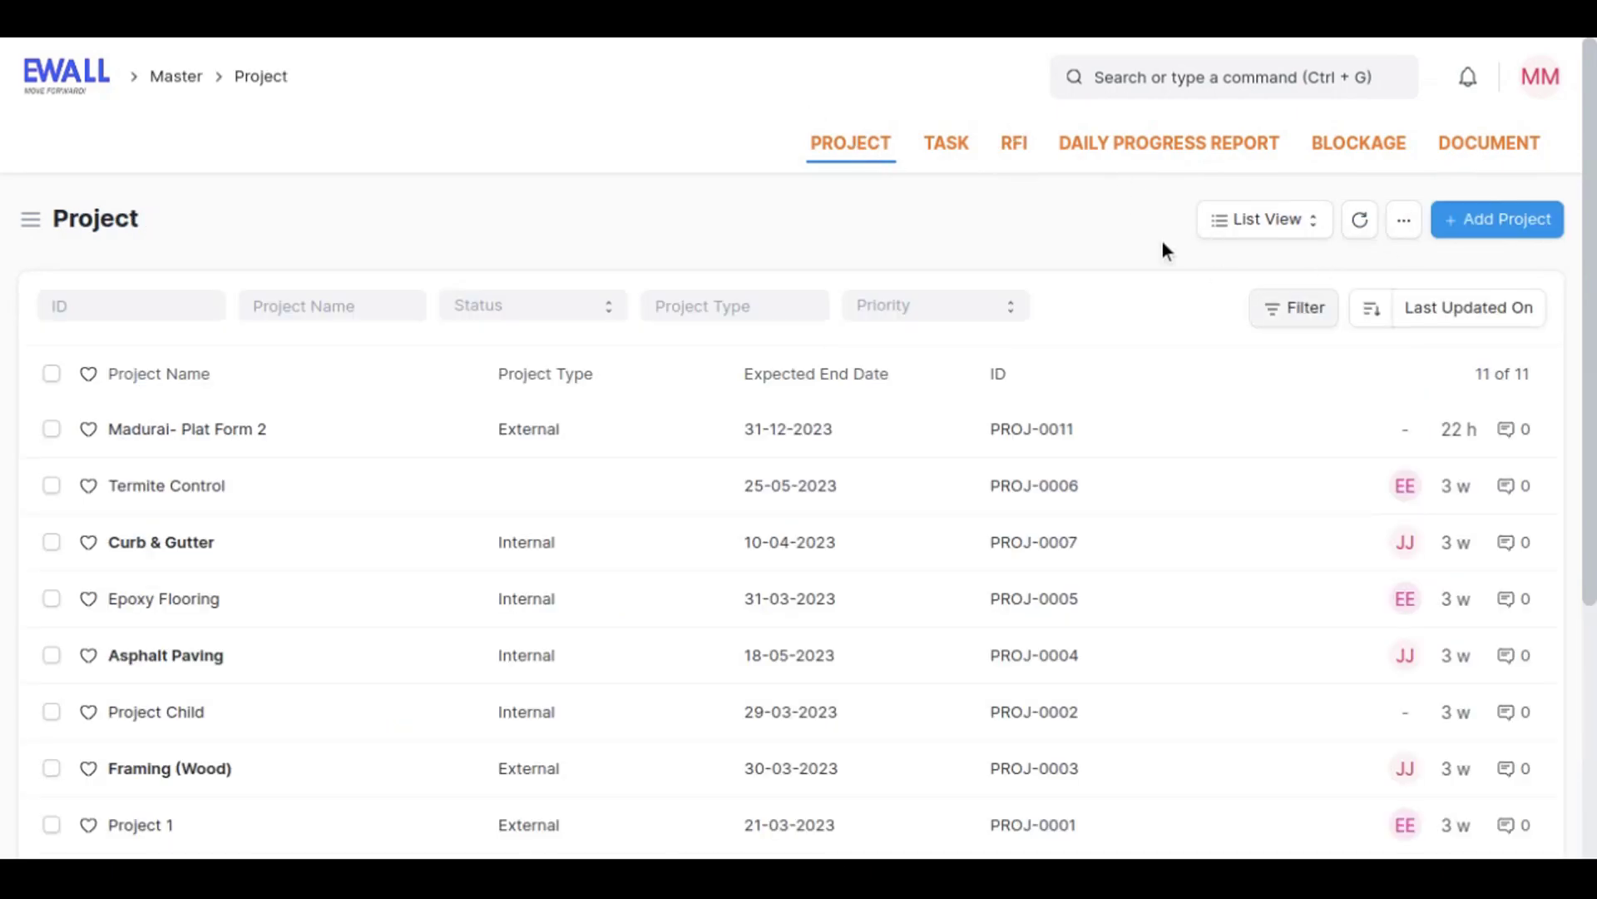
left_click(1308, 223)
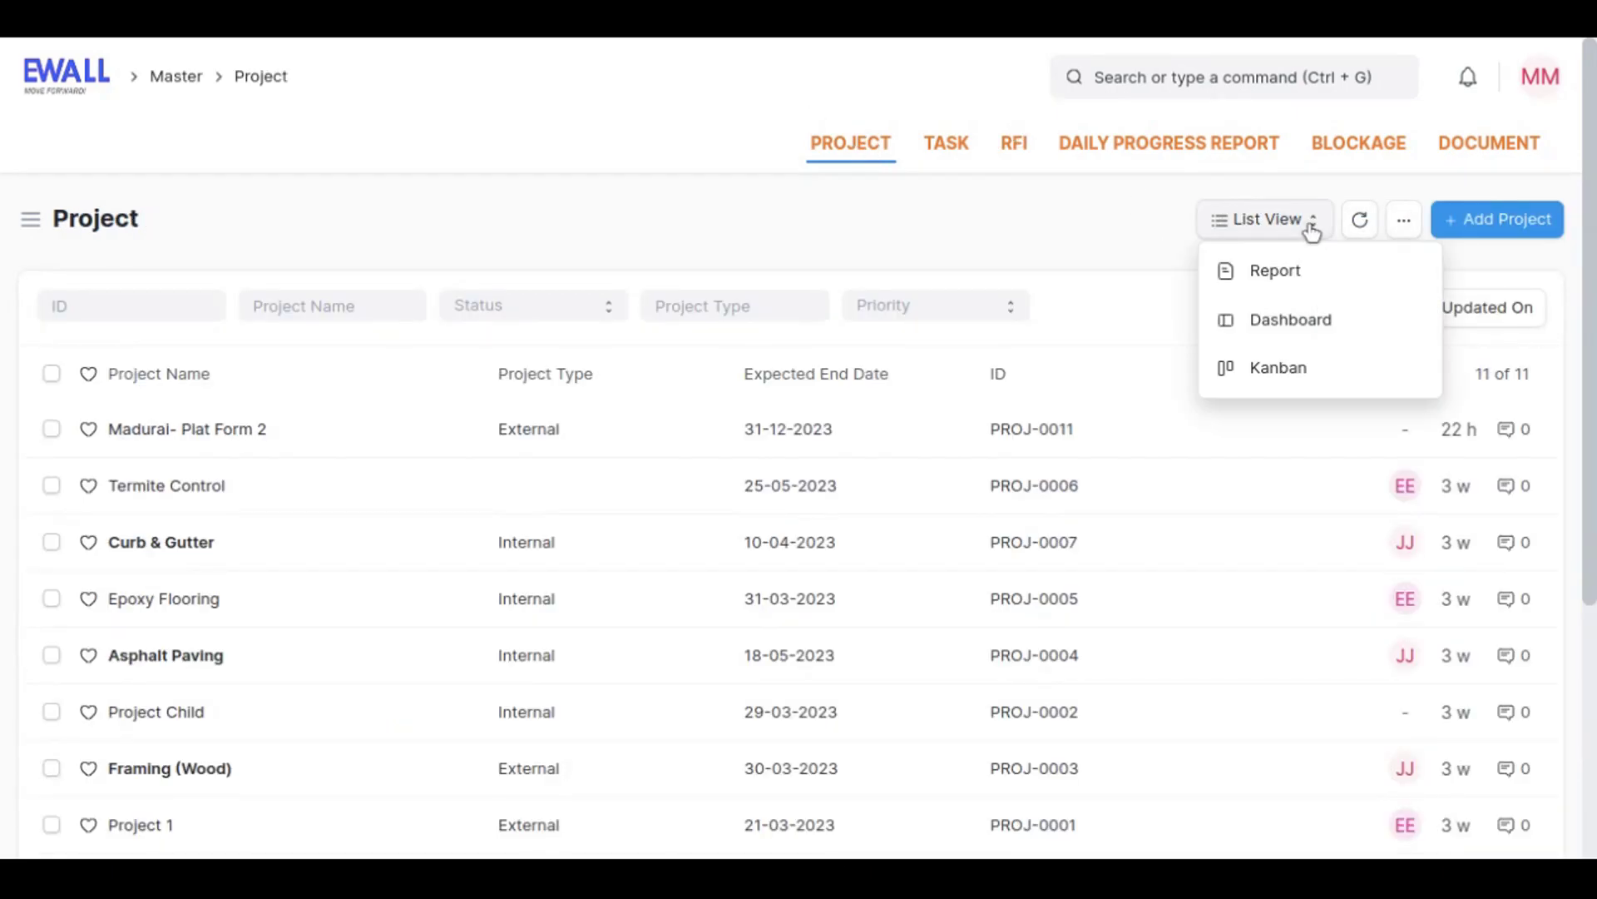
left_click(1329, 324)
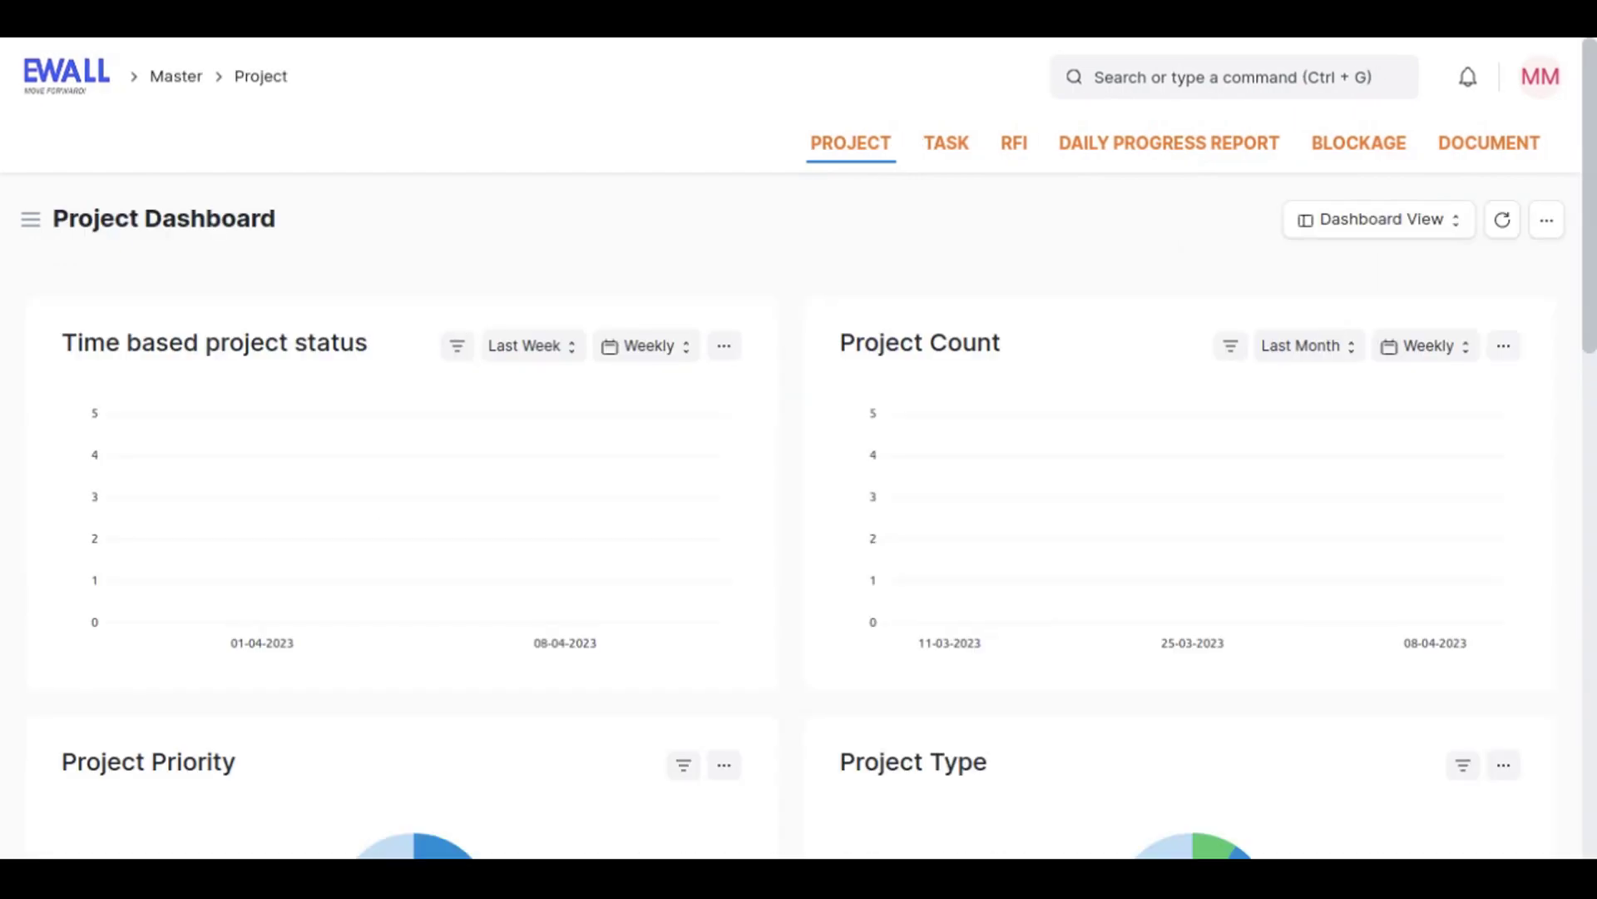
mouse_move(586, 450)
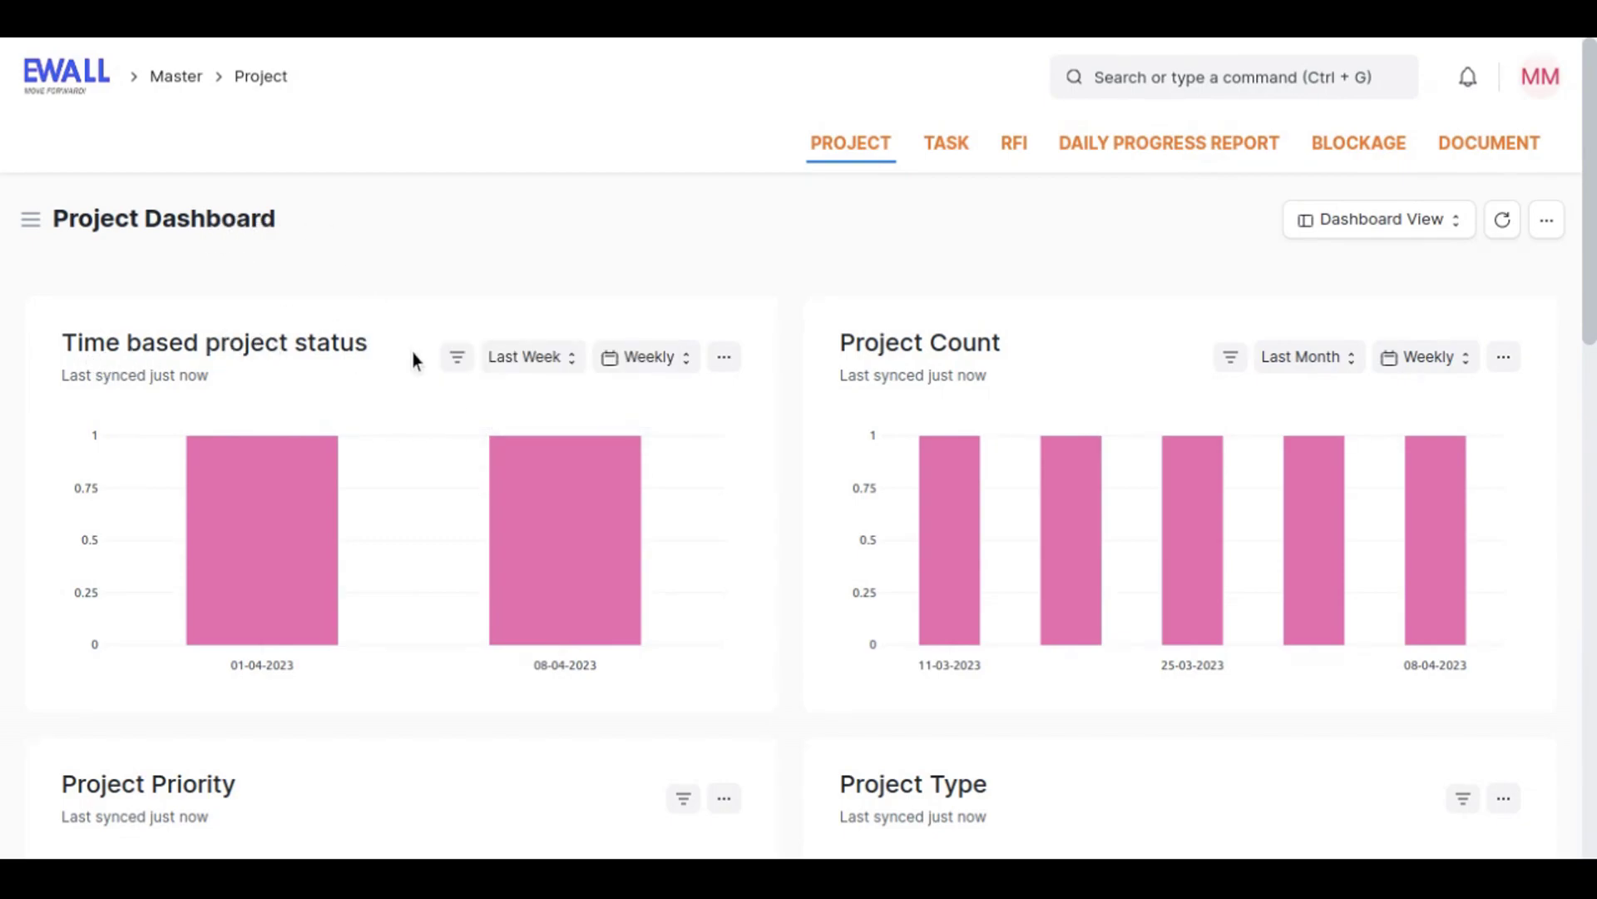
mouse_move(1004, 423)
scroll(932, 402, "down", 3)
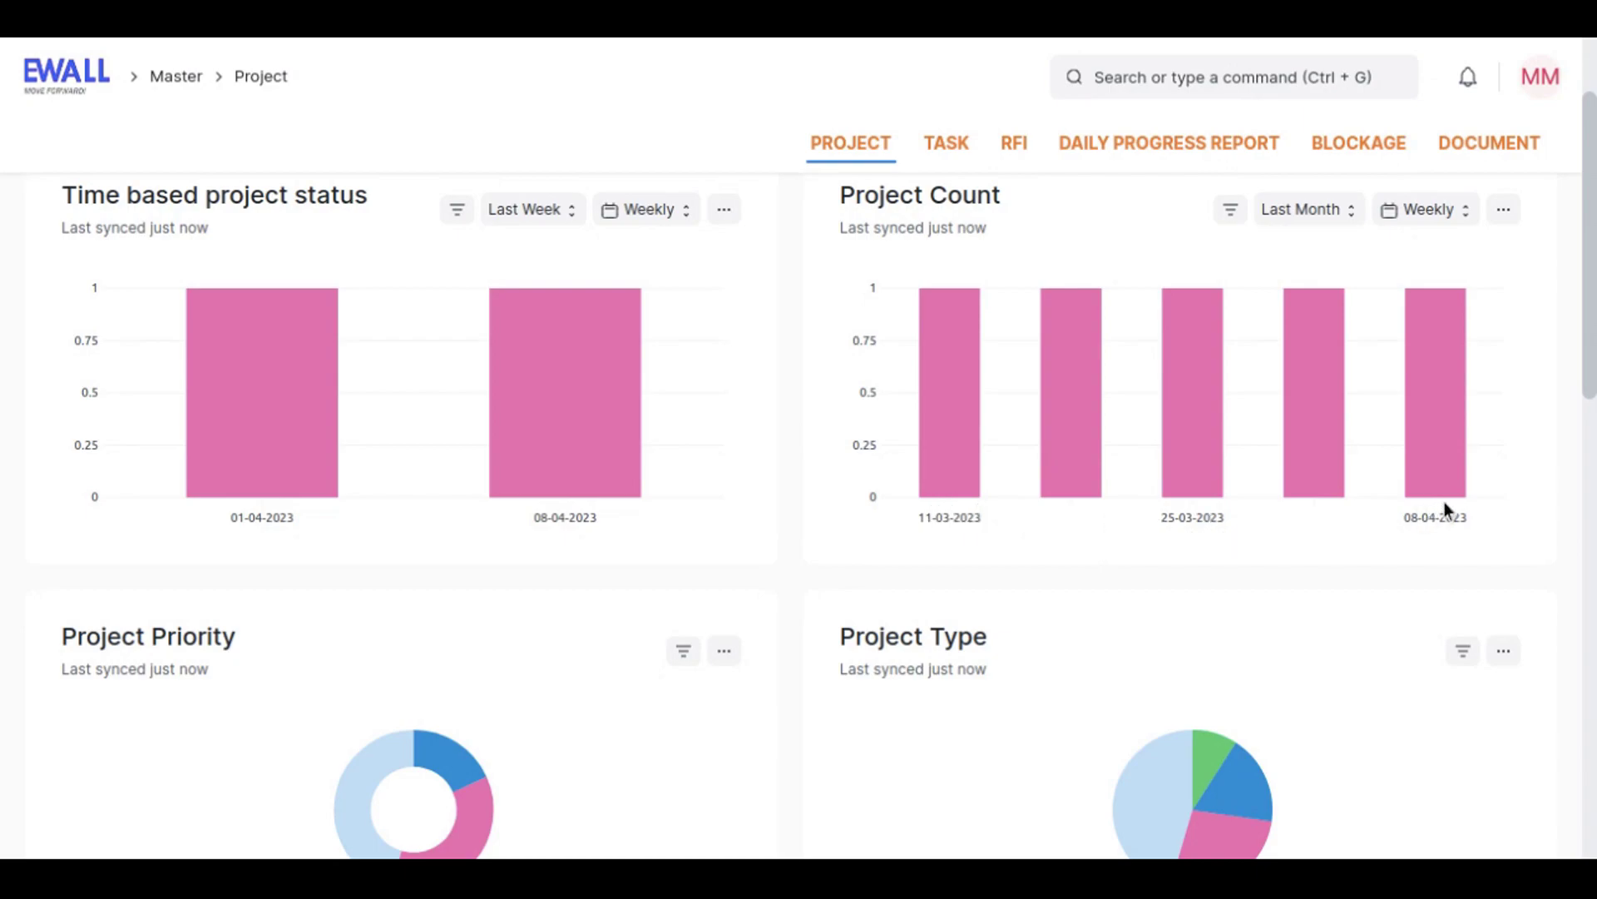
scroll(274, 601, "down", 3)
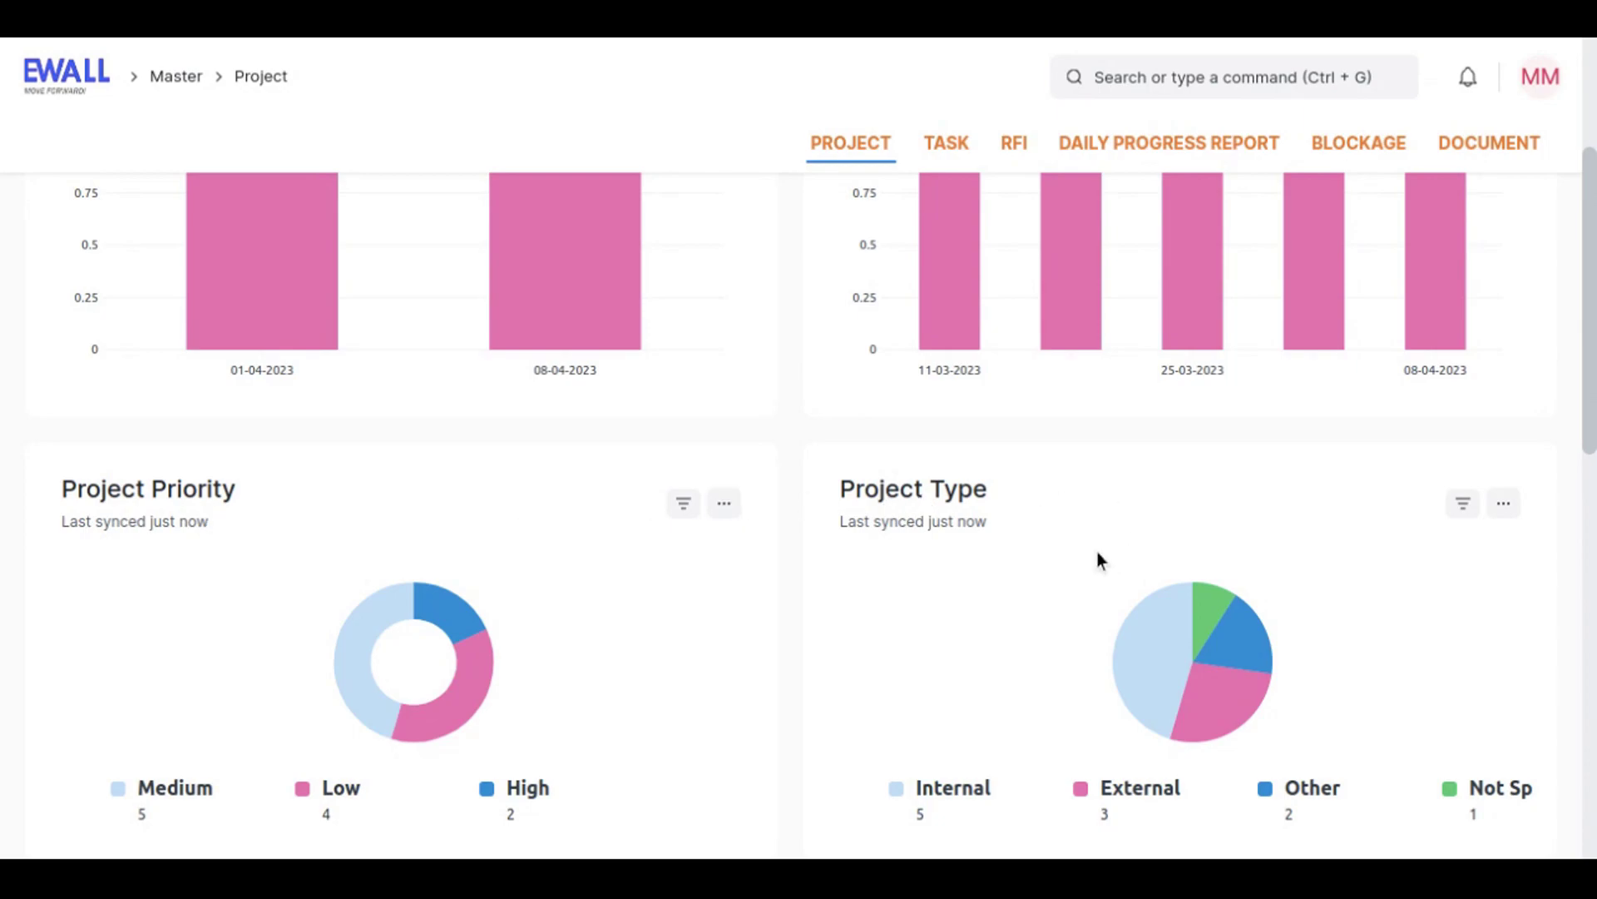
scroll(1097, 551, "up", 5)
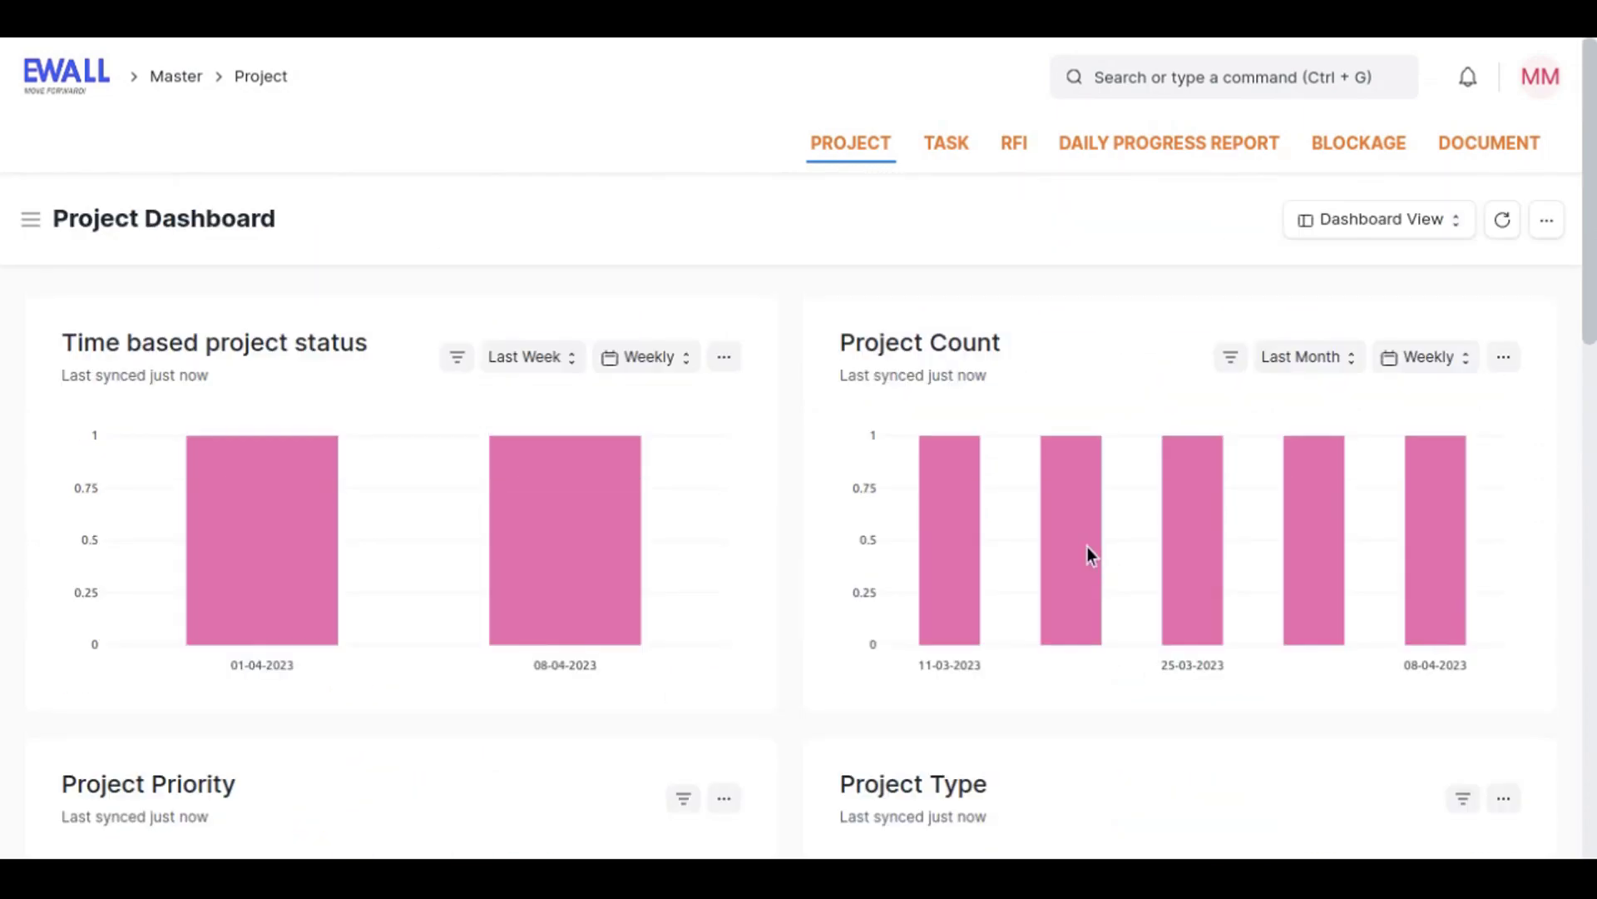
- Switch the time range of the Time based project status chart to Last Year and finally to Last Quarter
left_click(530, 370)
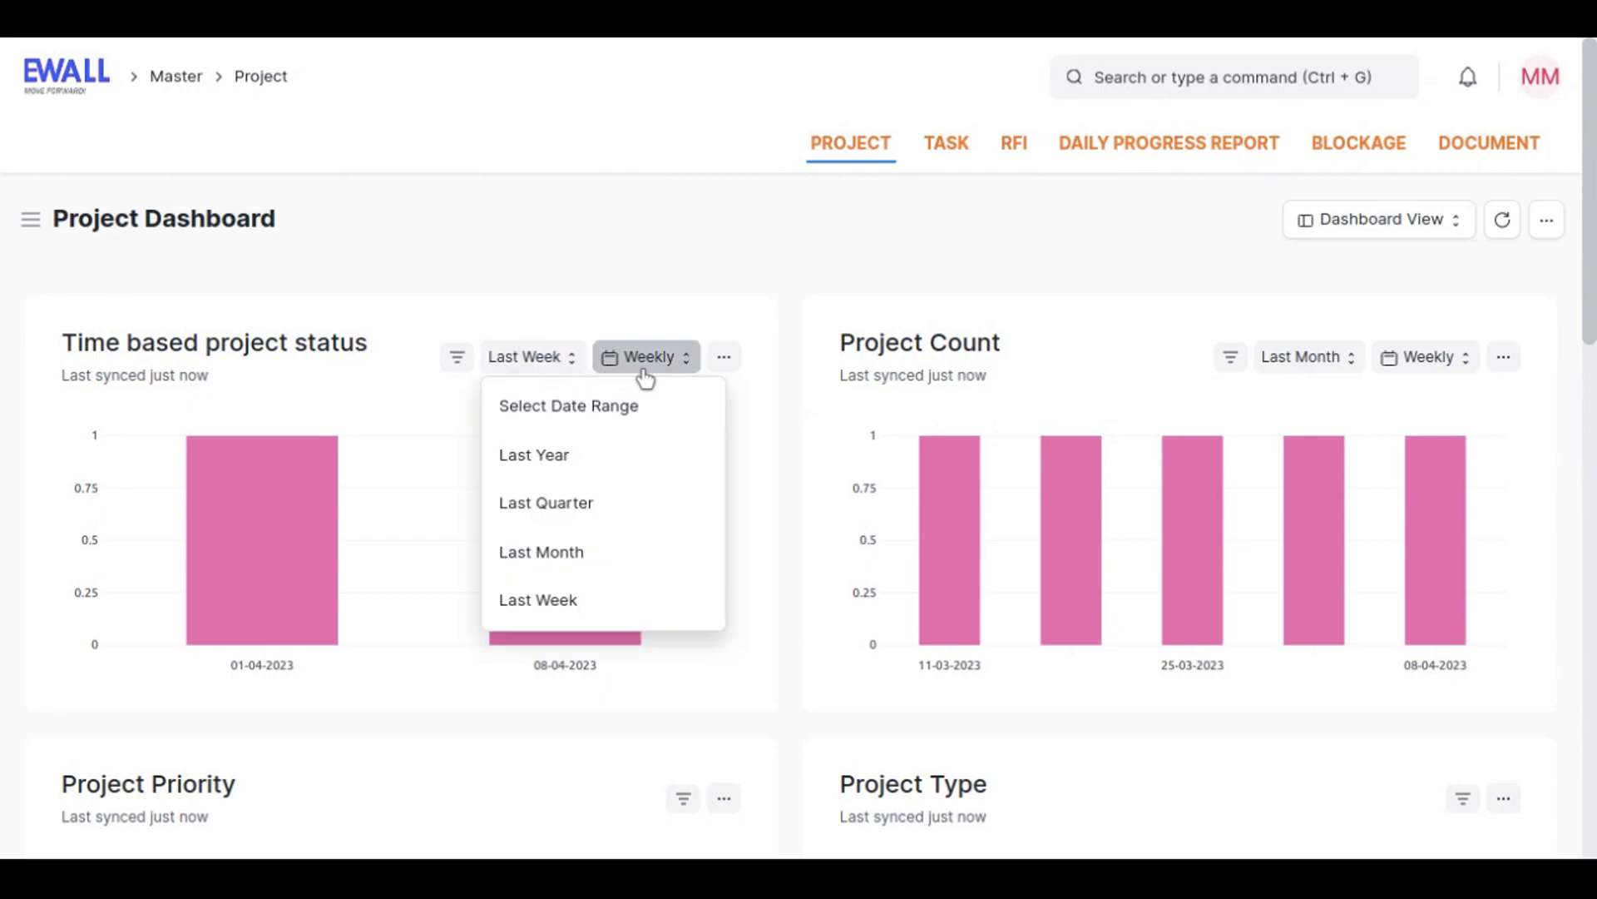
left_click(571, 458)
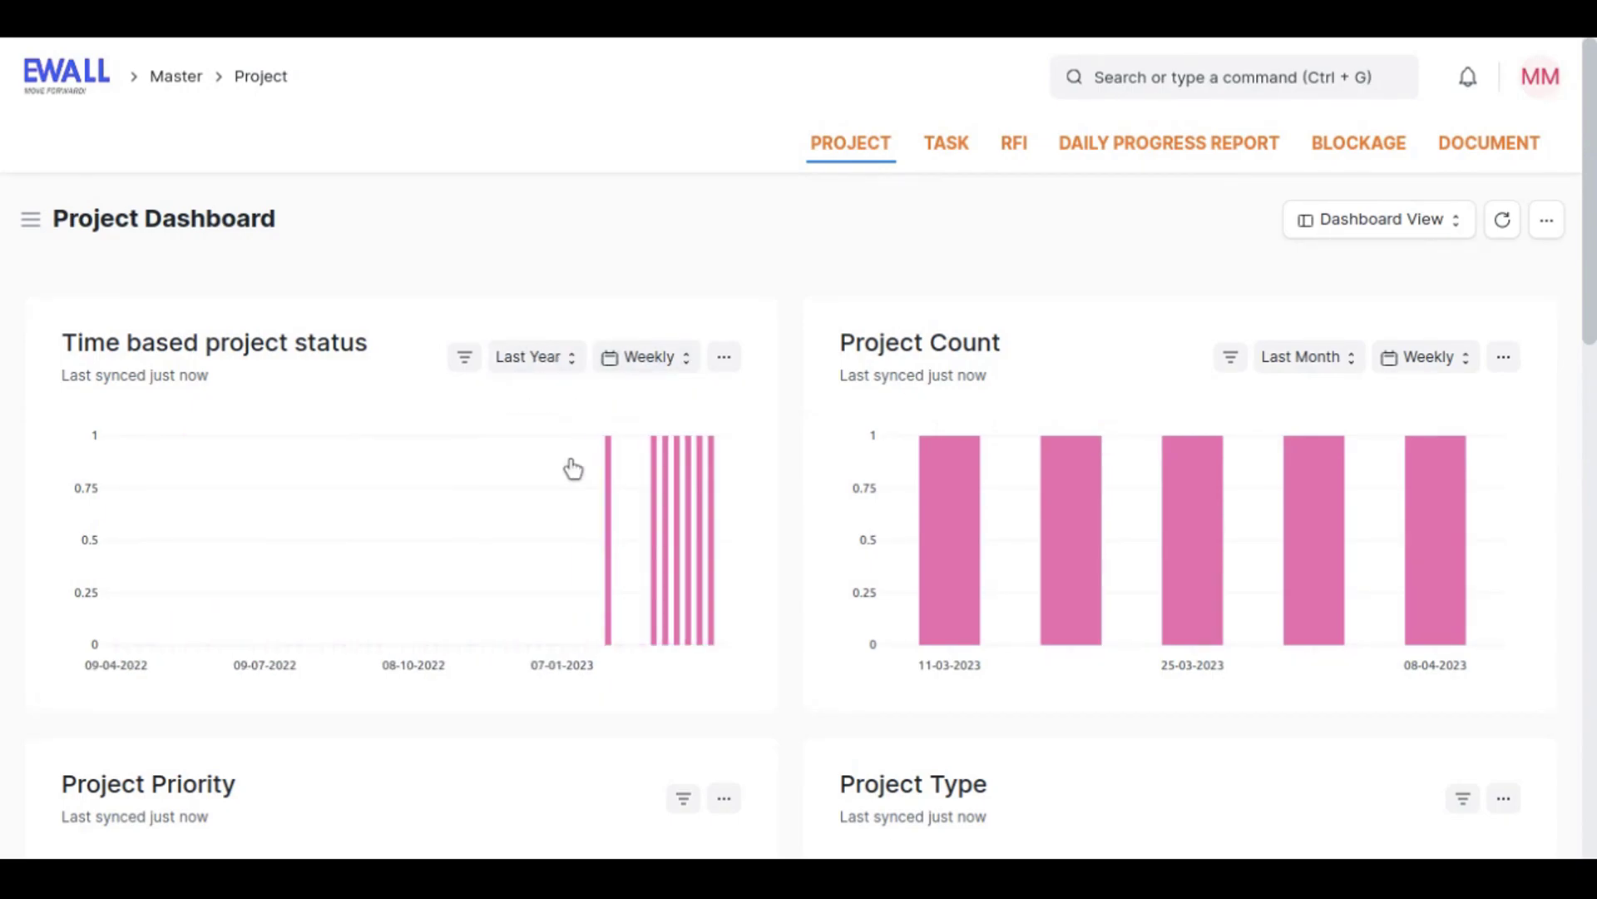
left_click(547, 366)
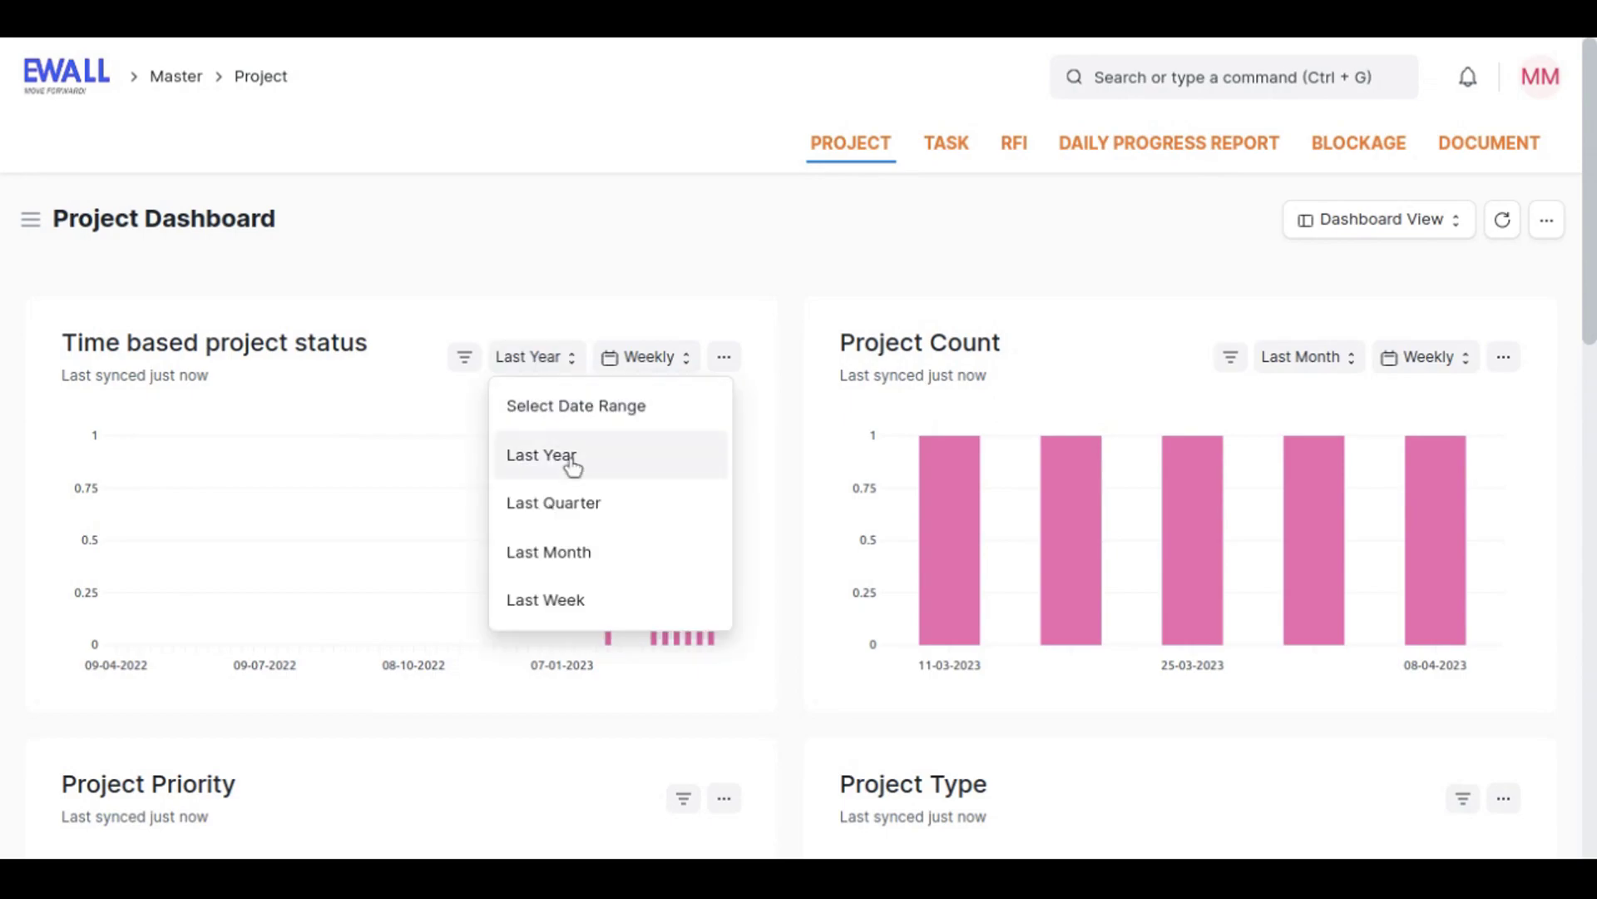
left_click(623, 527)
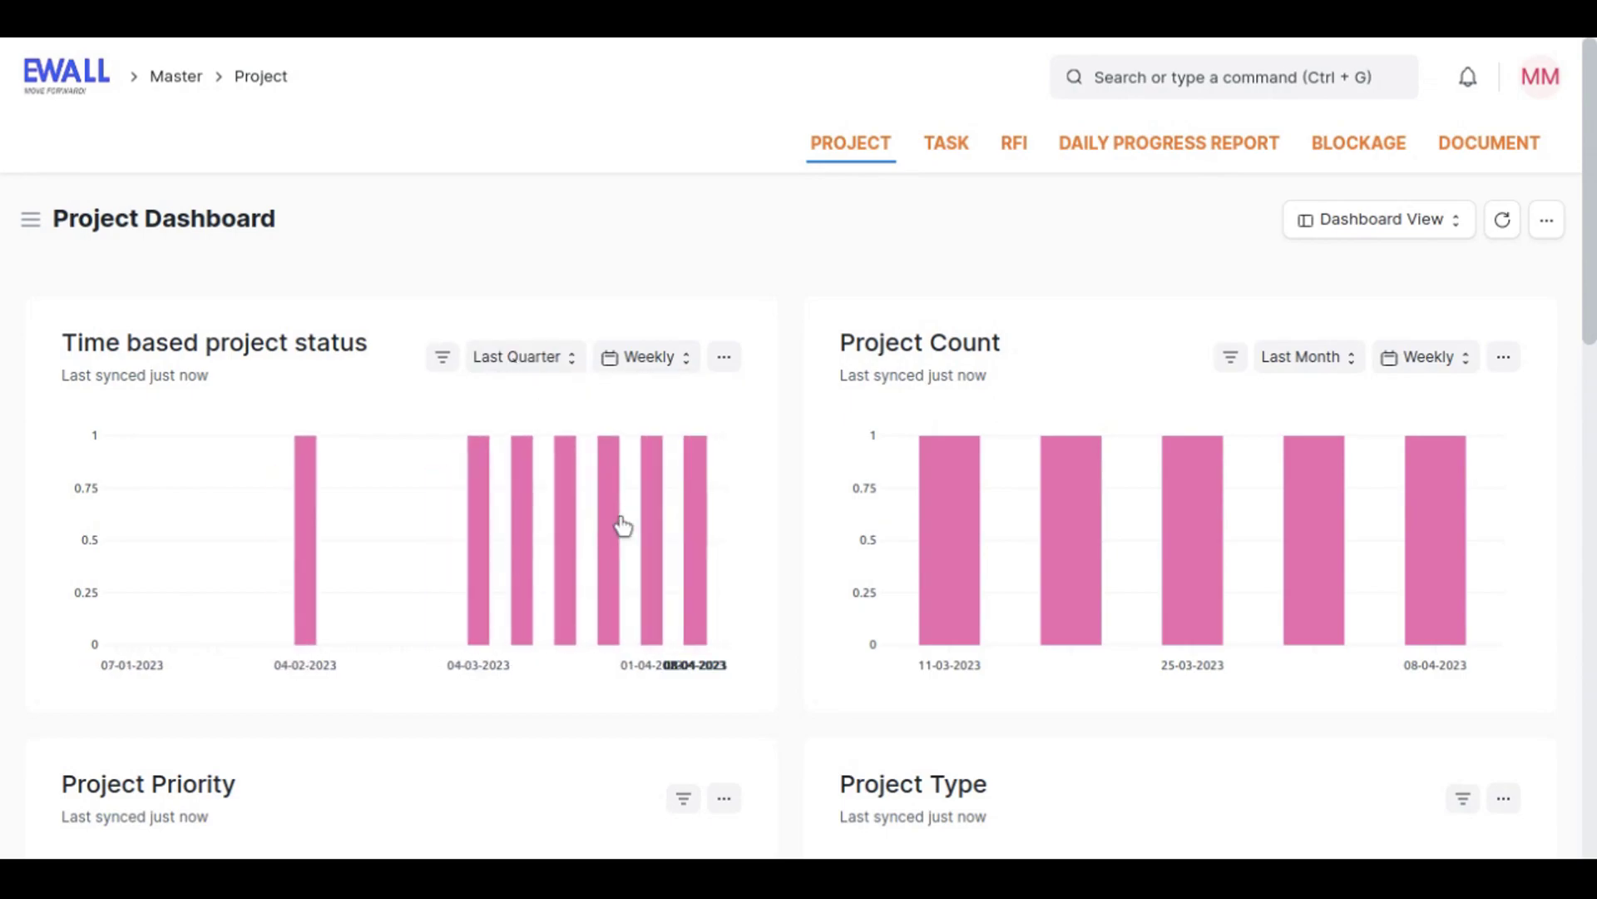
- Switch the interval of the Time based project status chart to Yearly, Quarterly and finally Monthly
left_click(656, 367)
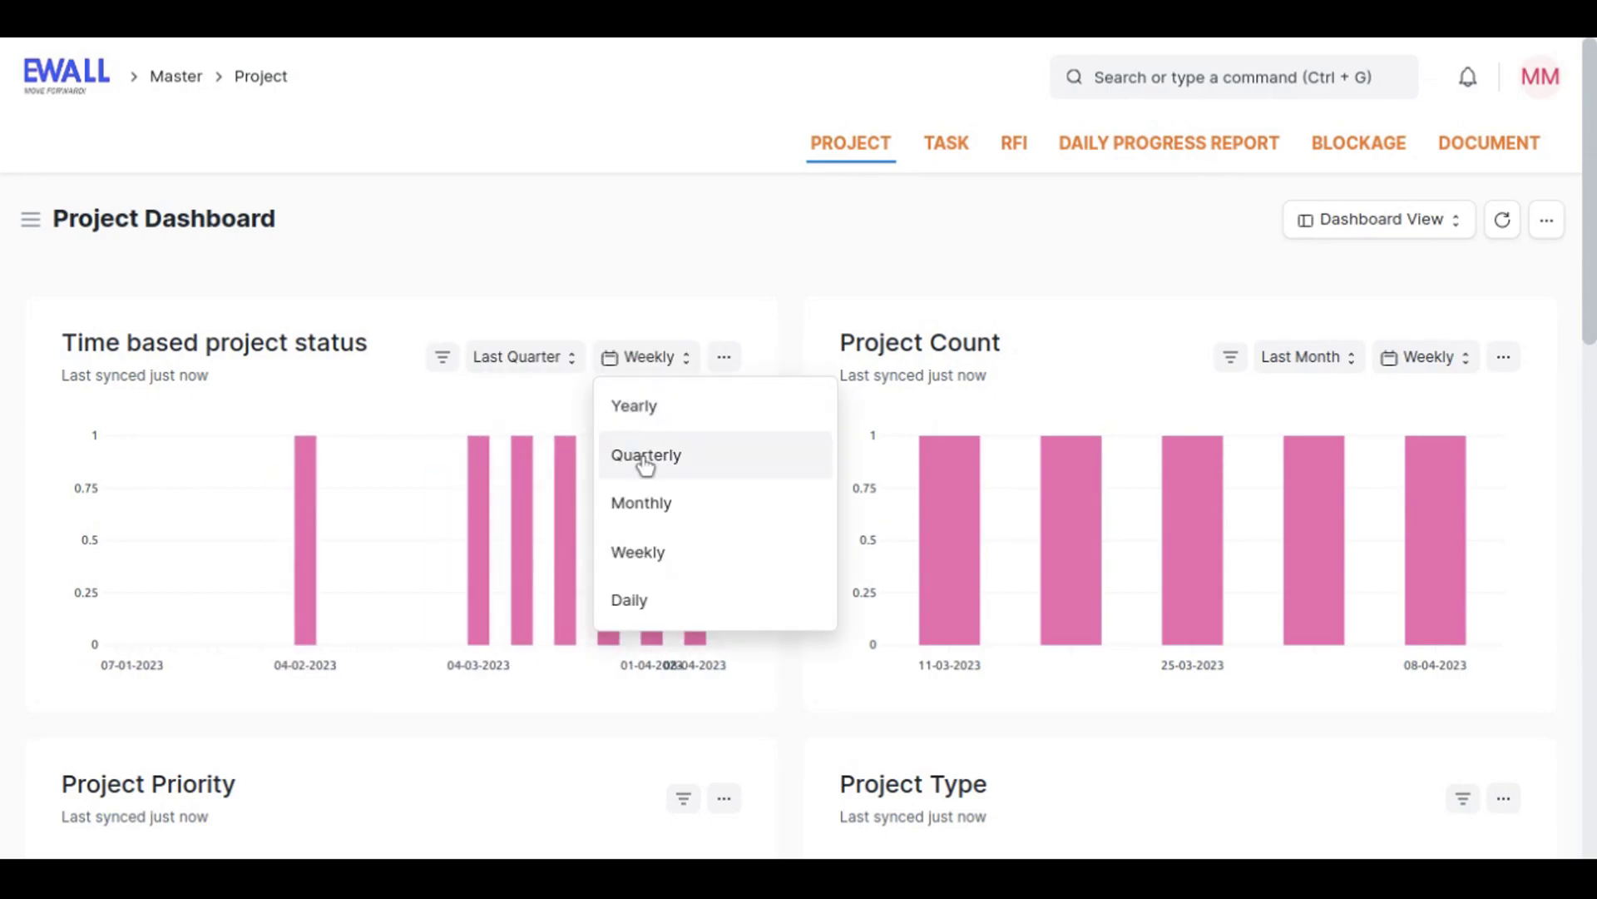
left_click(683, 423)
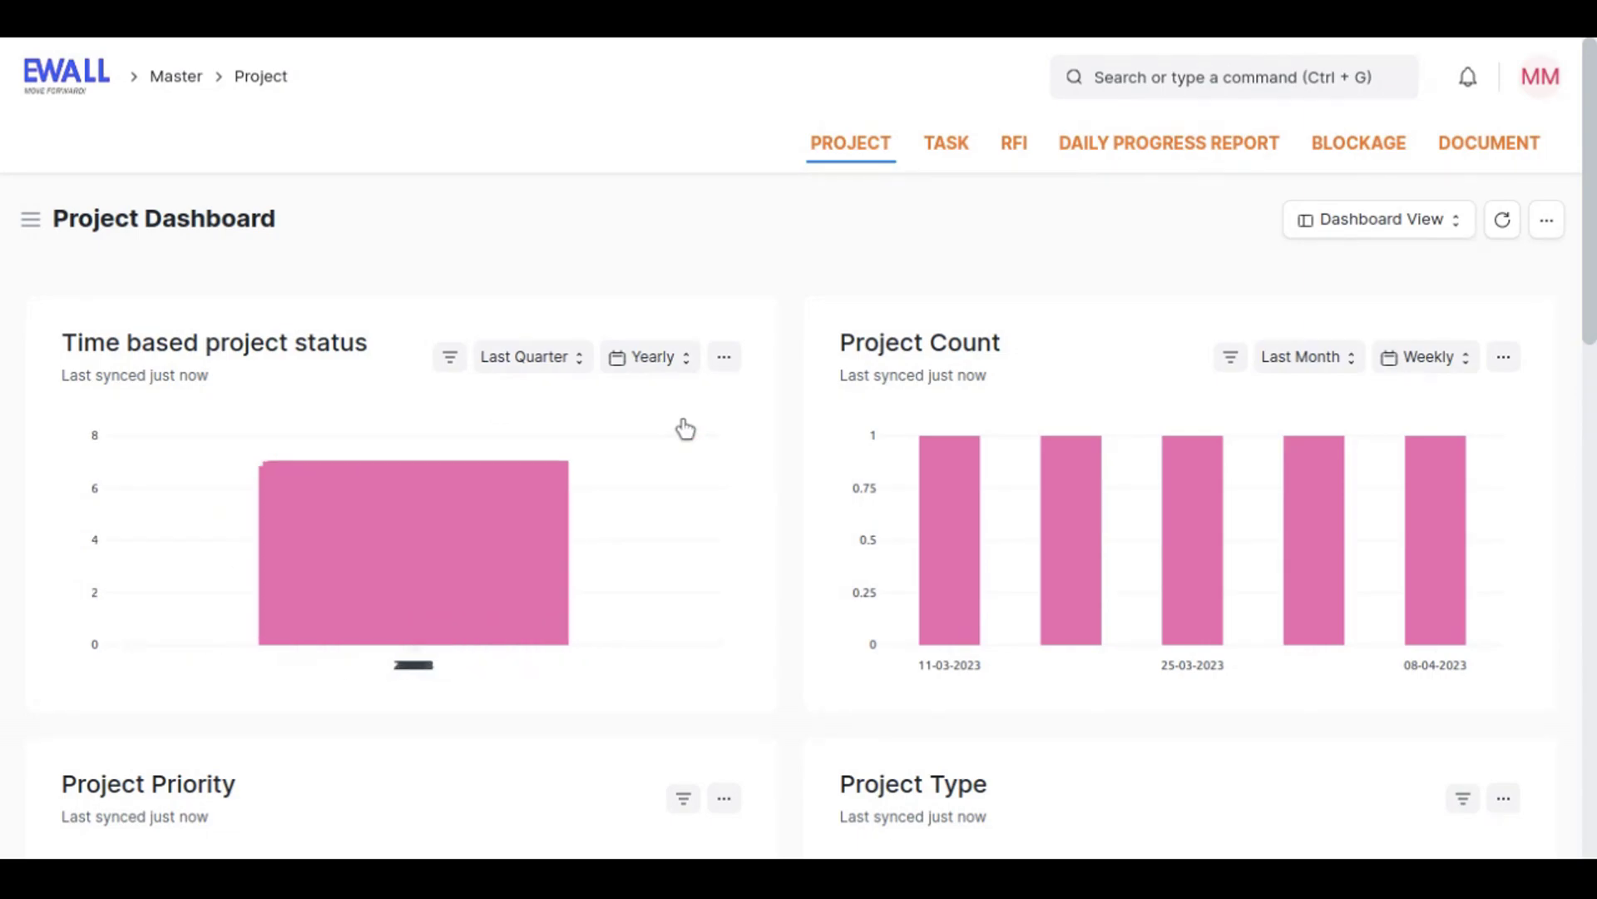
left_click(665, 366)
left_click(663, 455)
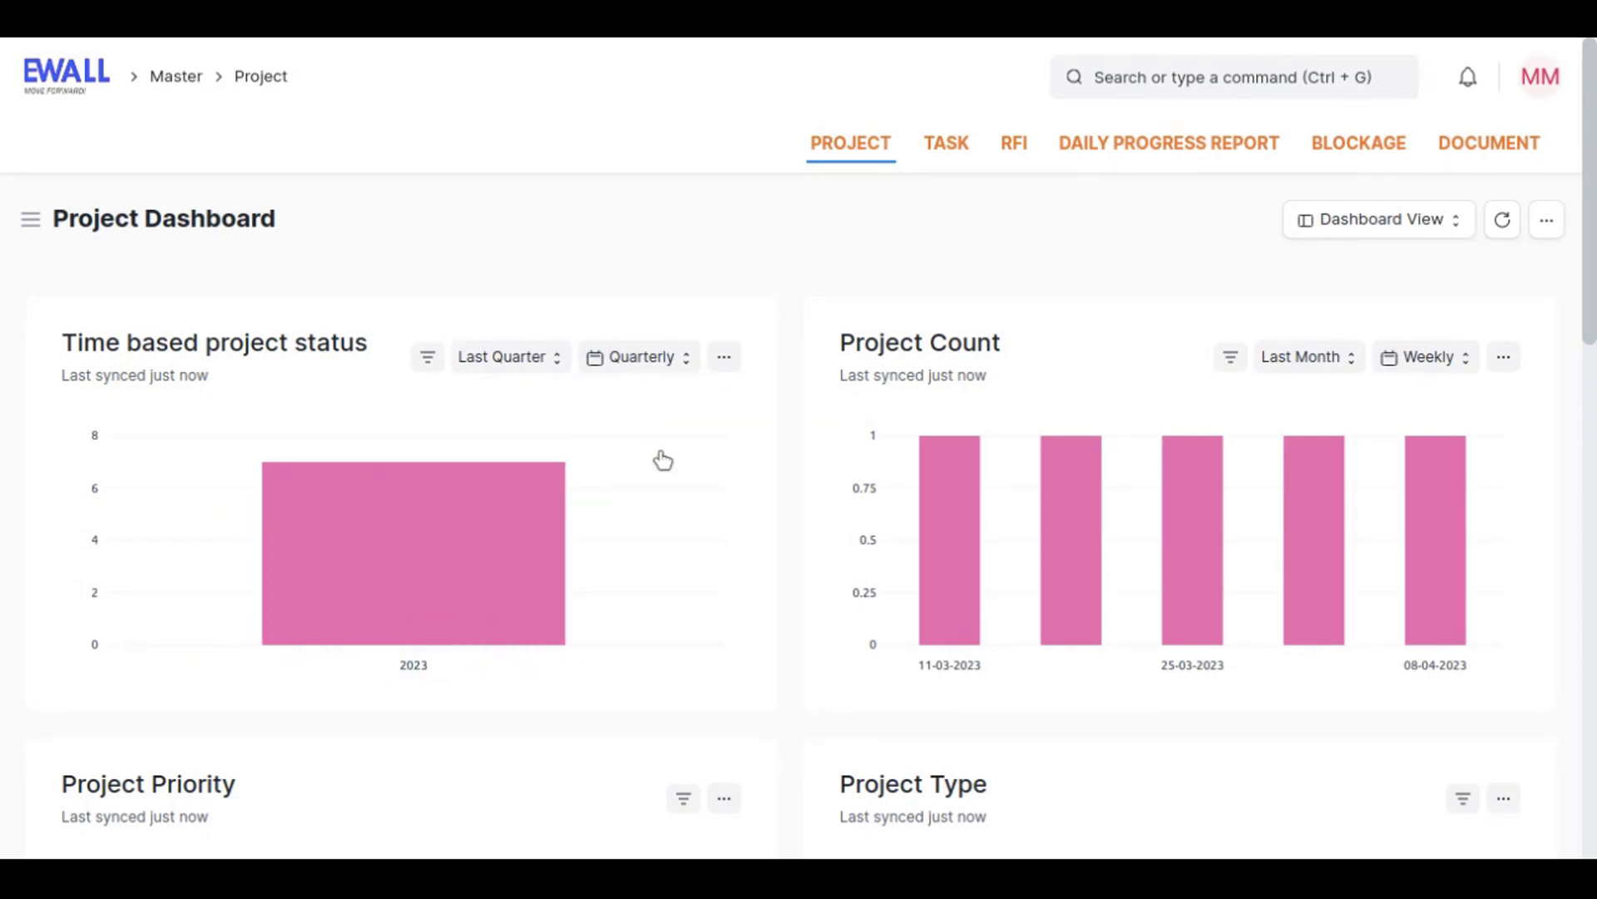
left_click(662, 366)
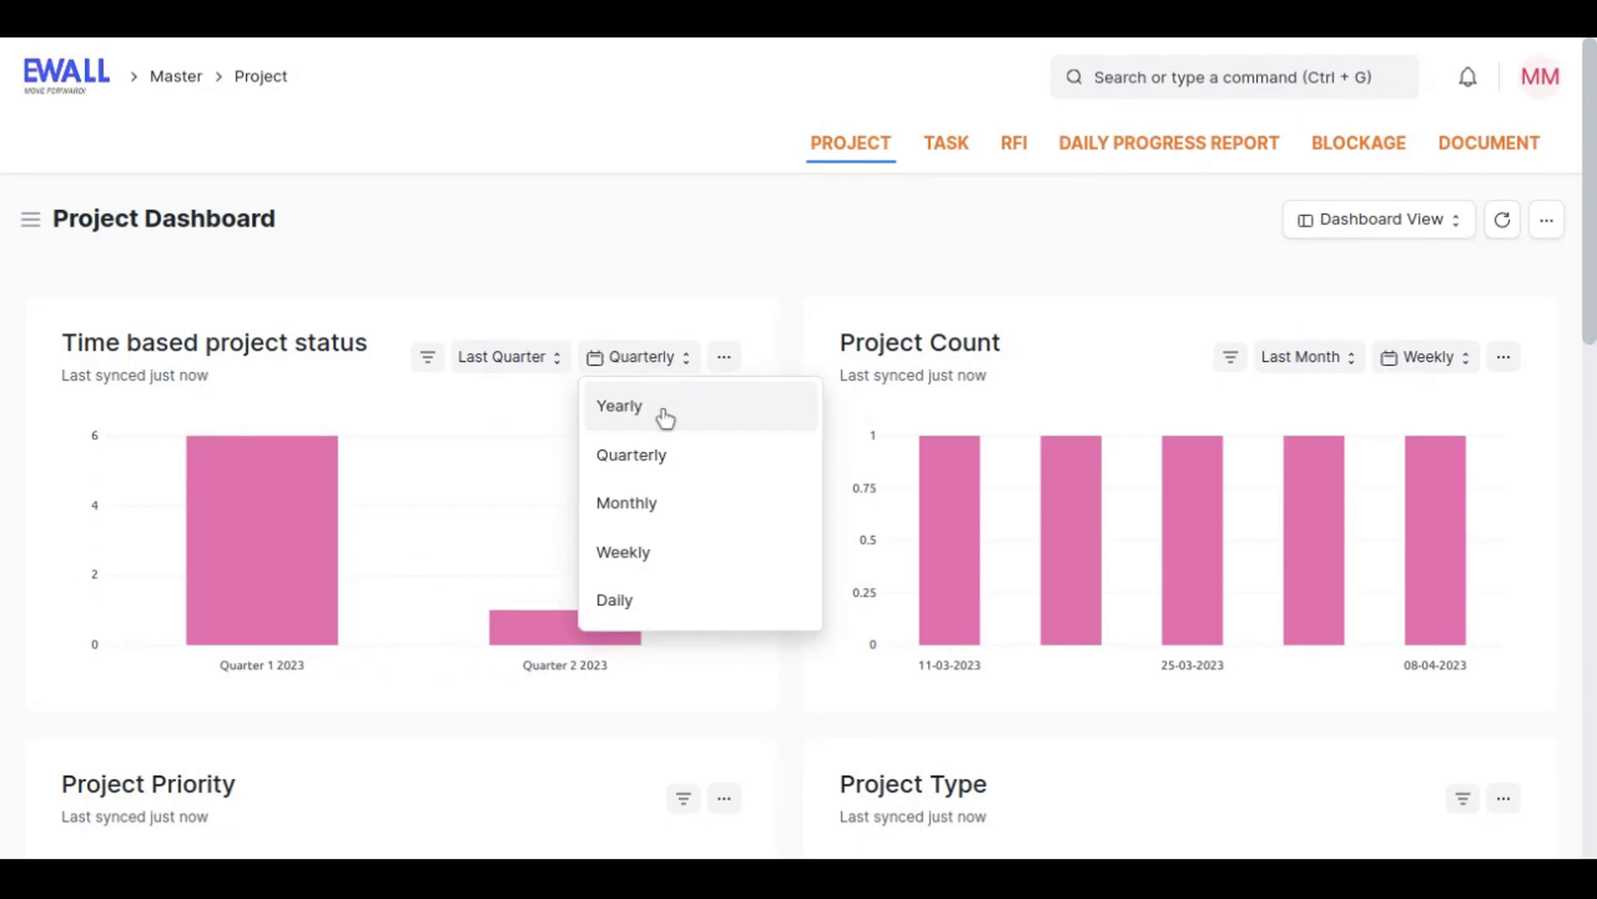
left_click(664, 498)
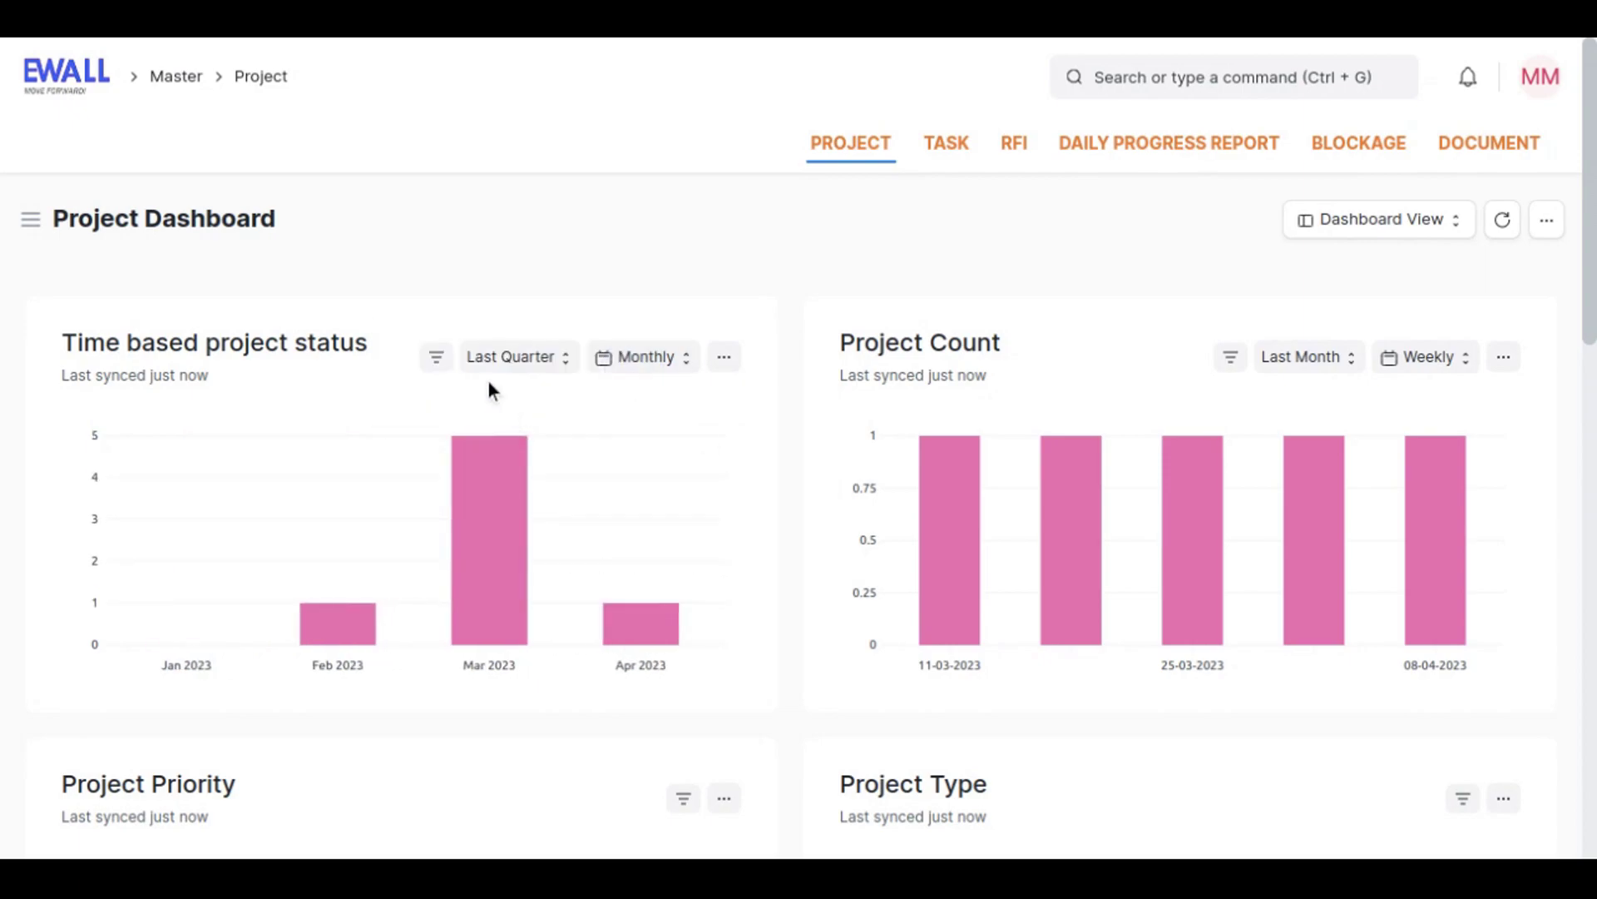
- Look through the filter options of the Time based project status chart, including its project ID choices, and of the Project Type chart
left_click(434, 360)
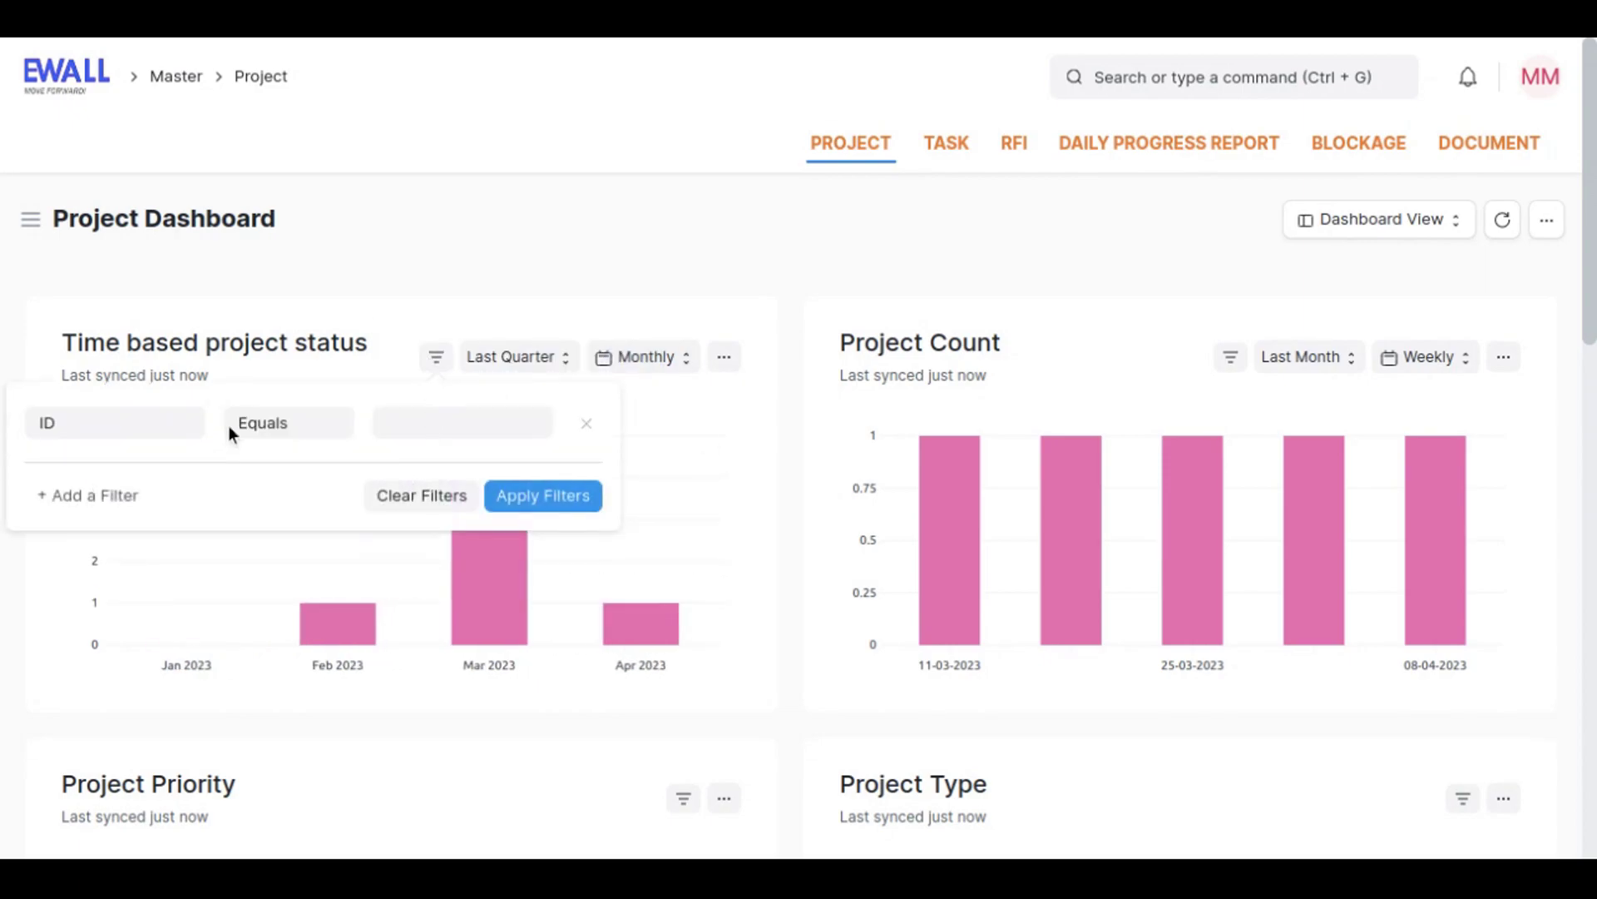
left_click(469, 422)
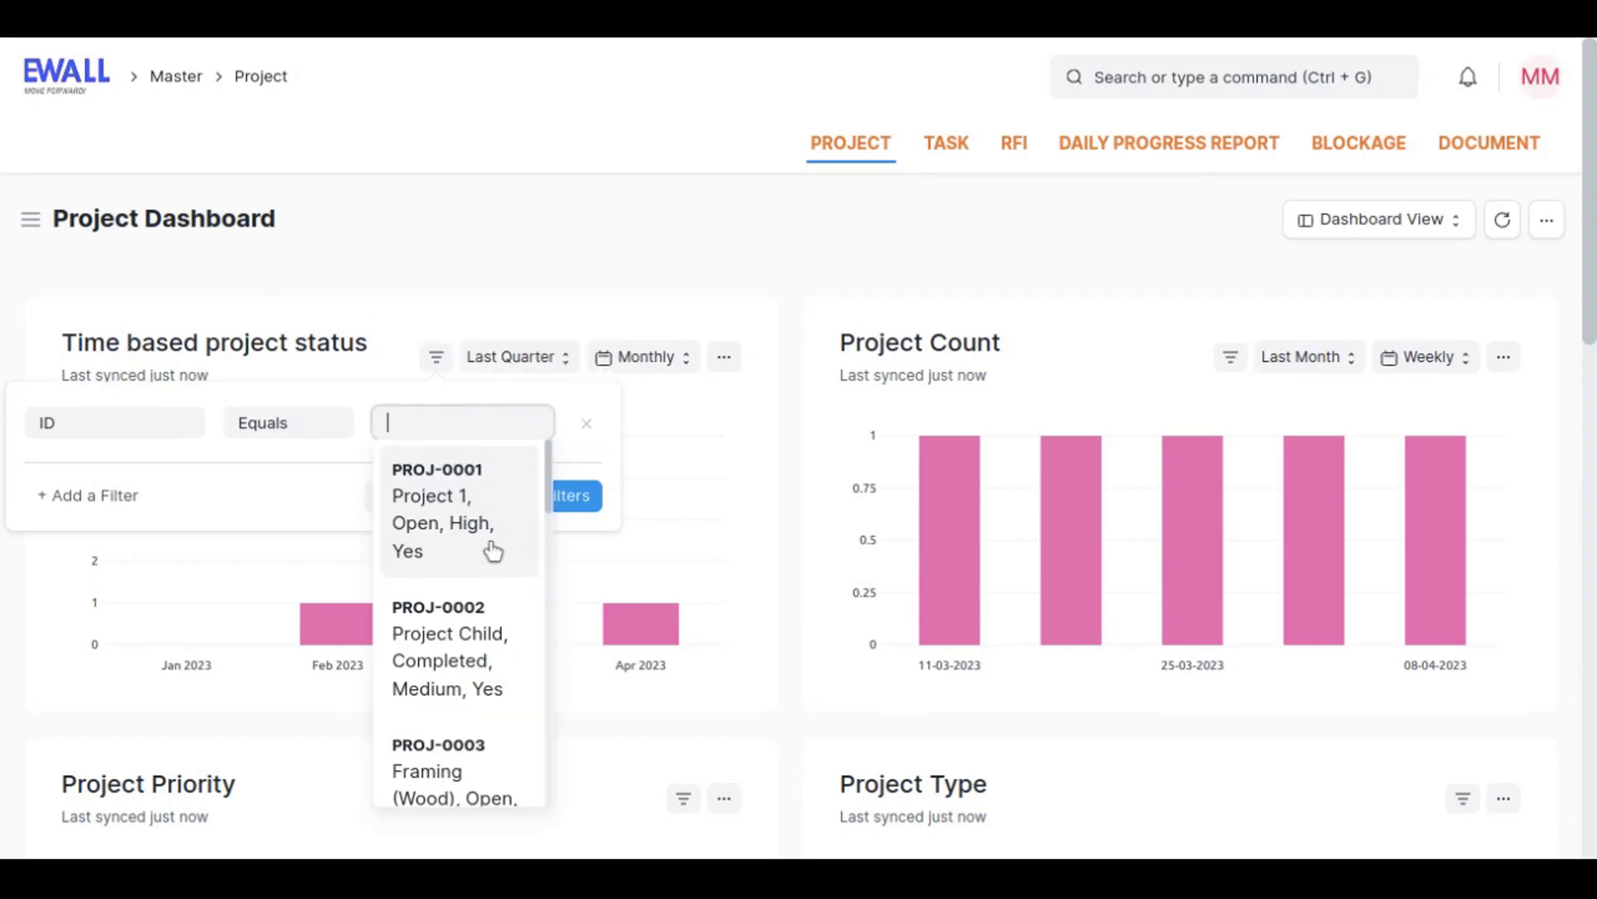
left_click(775, 277)
scroll(1000, 507, "down", 6)
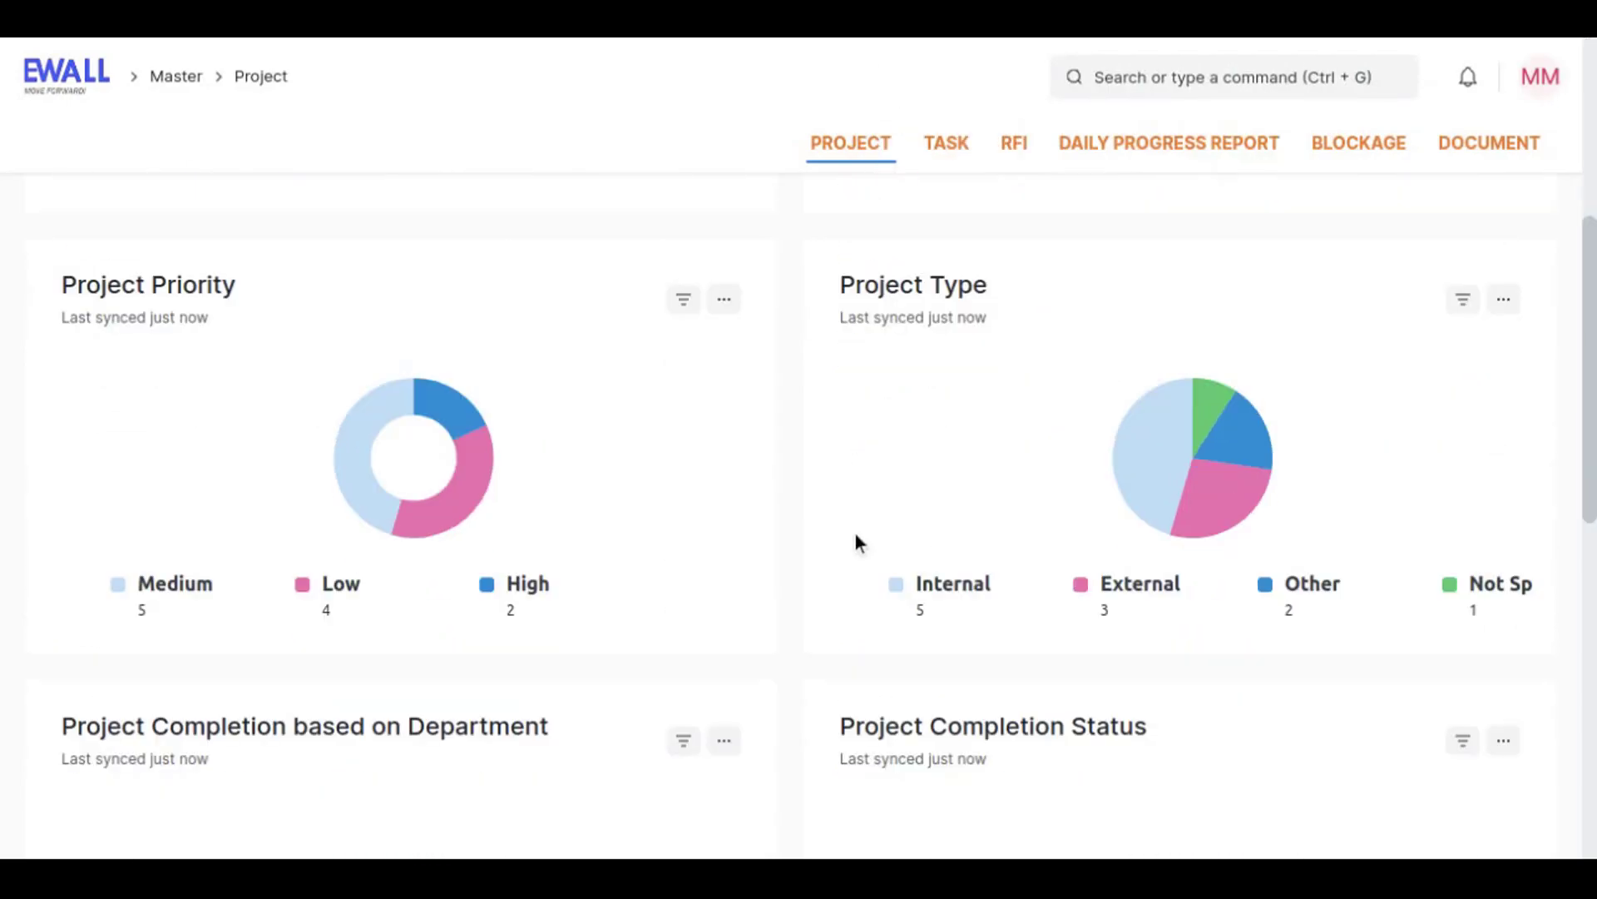
scroll(856, 535, "down", 1)
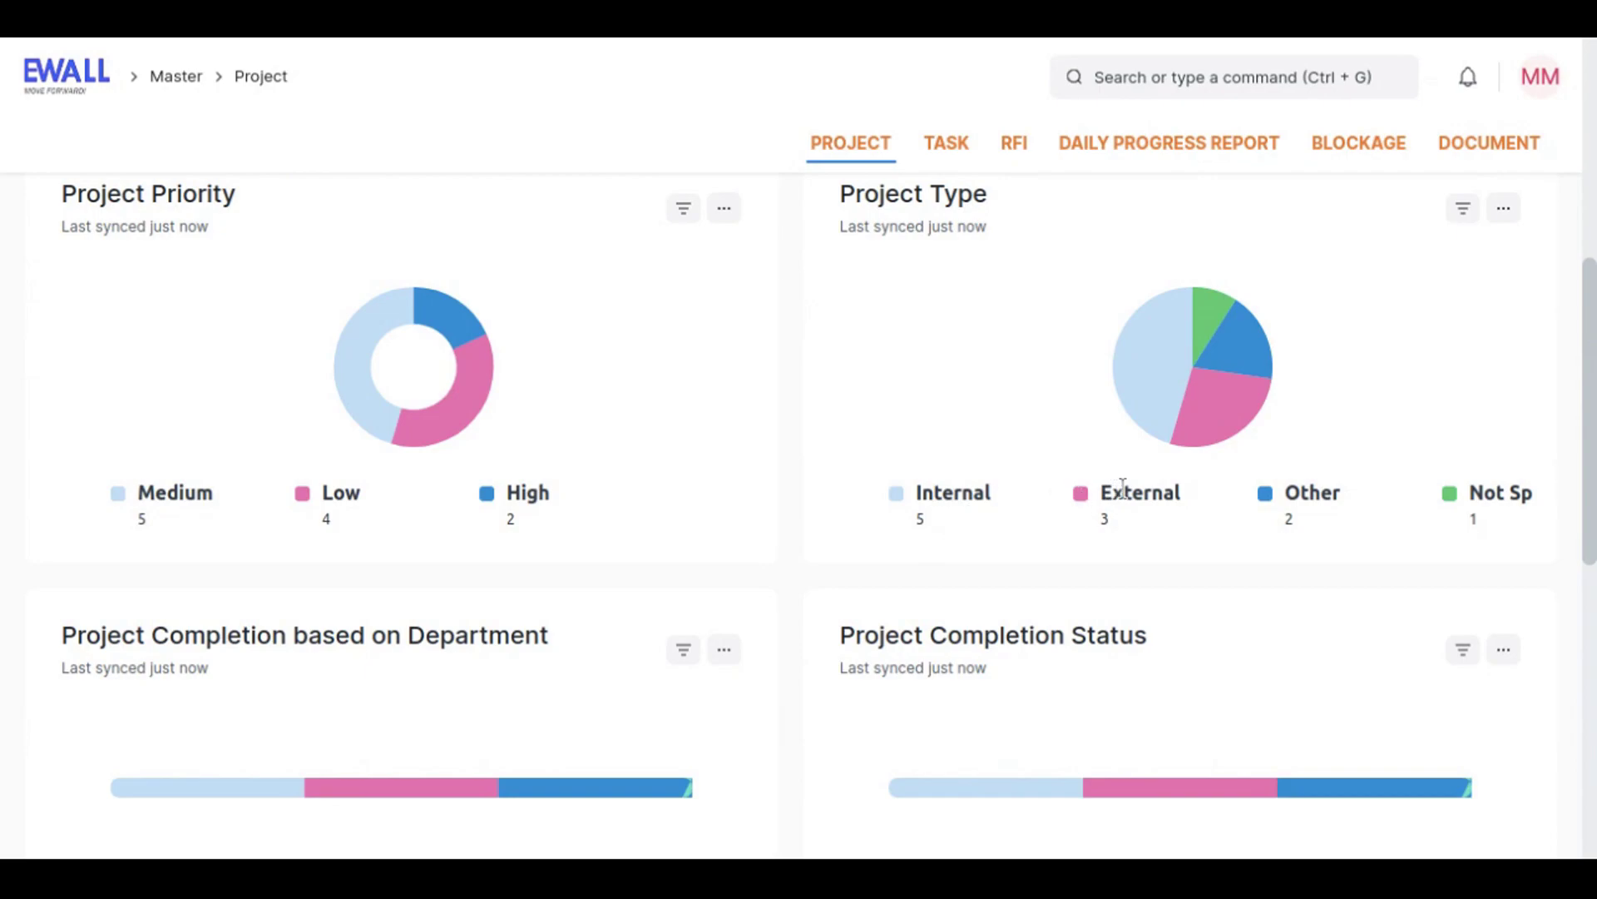
left_click(1464, 209)
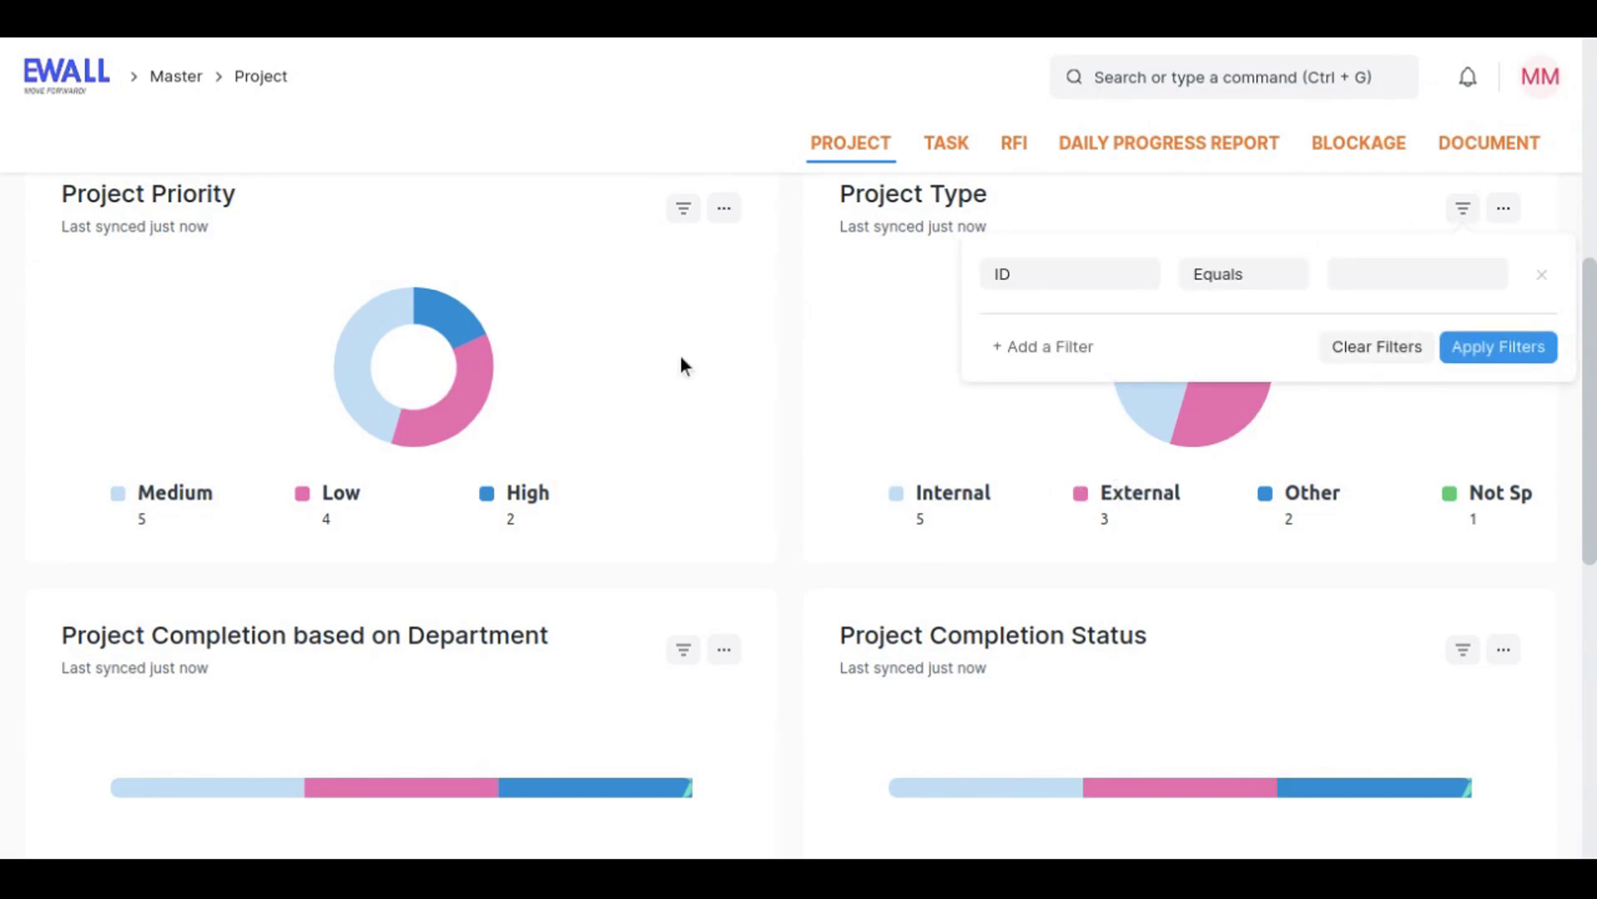
left_click(785, 474)
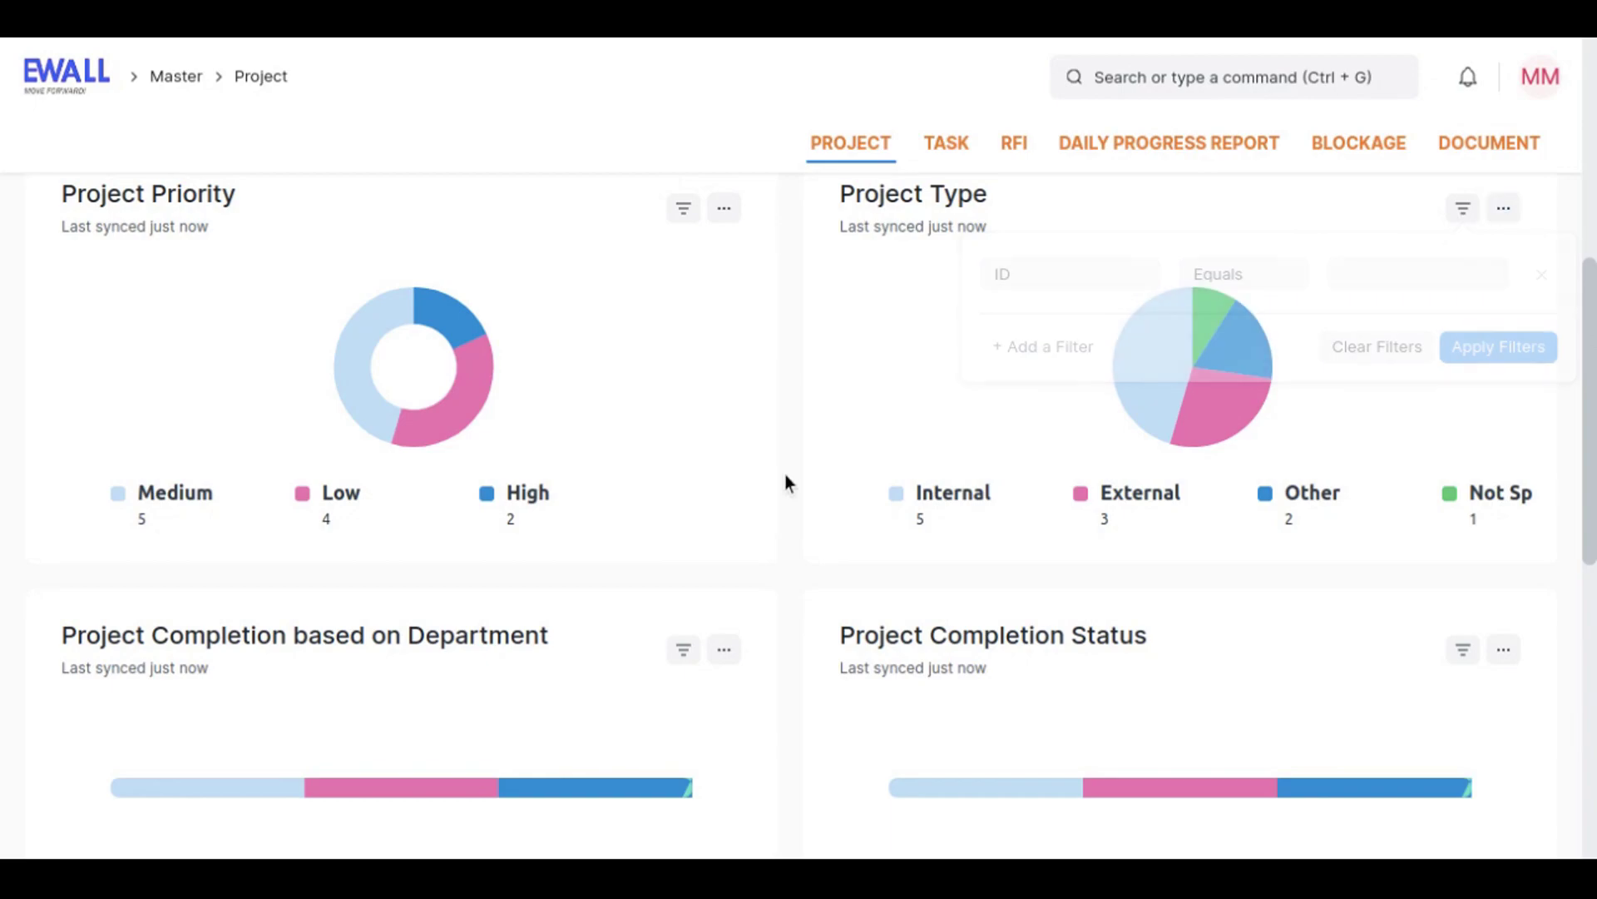
- Examine the project completion charts by department and status, plus the Overall Project Summary and Project Summary charts
scroll(786, 474, "down", 5)
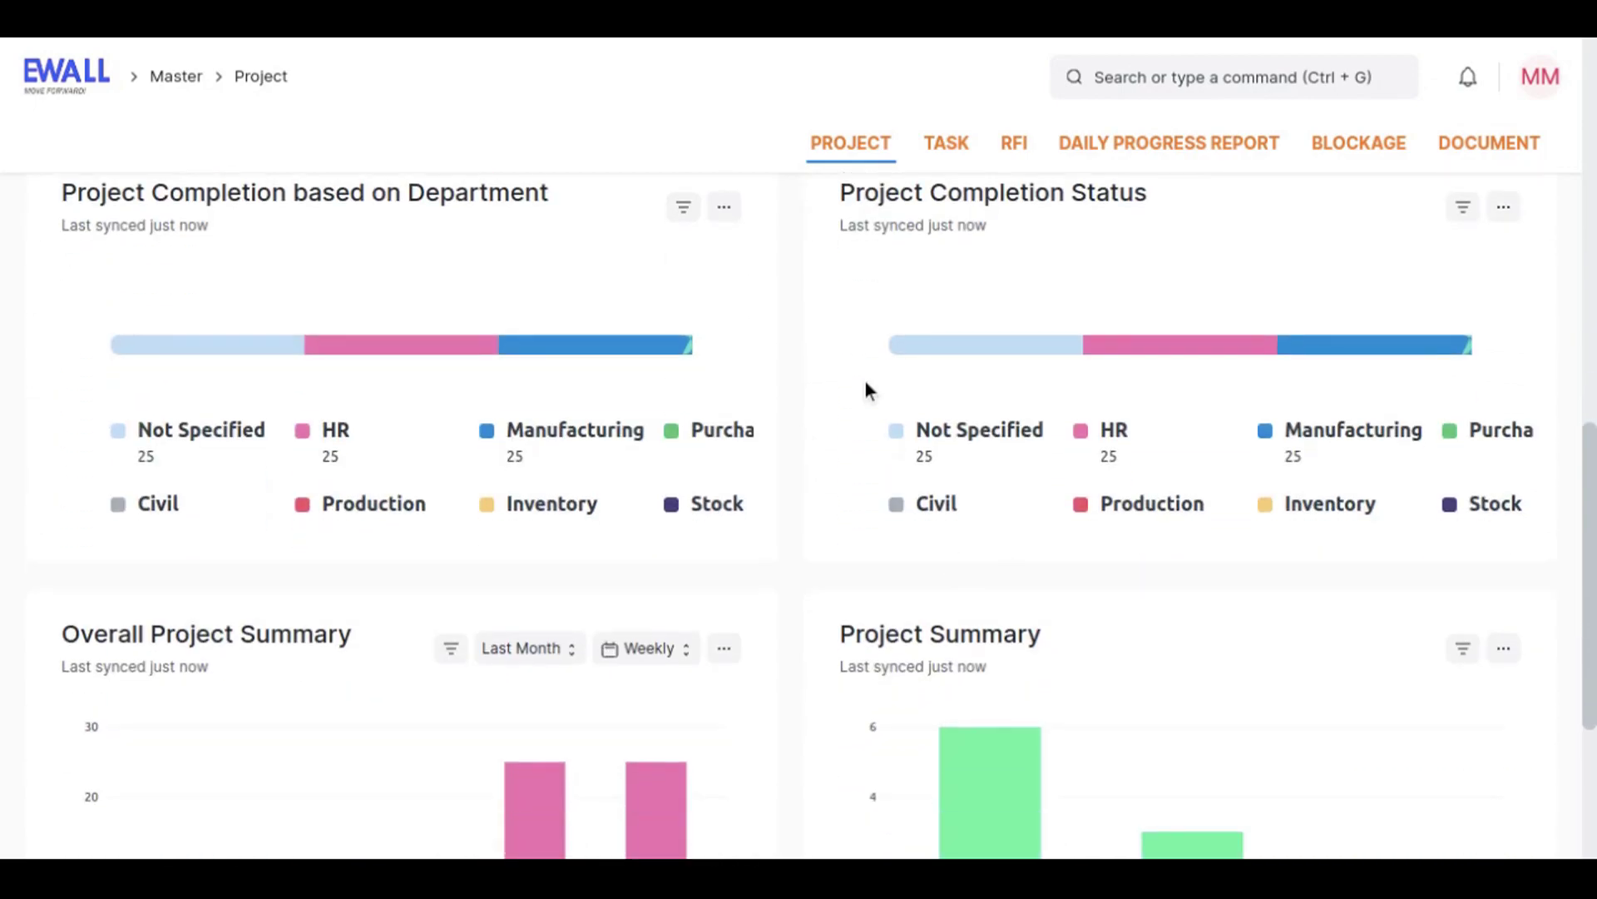
mouse_move(1051, 400)
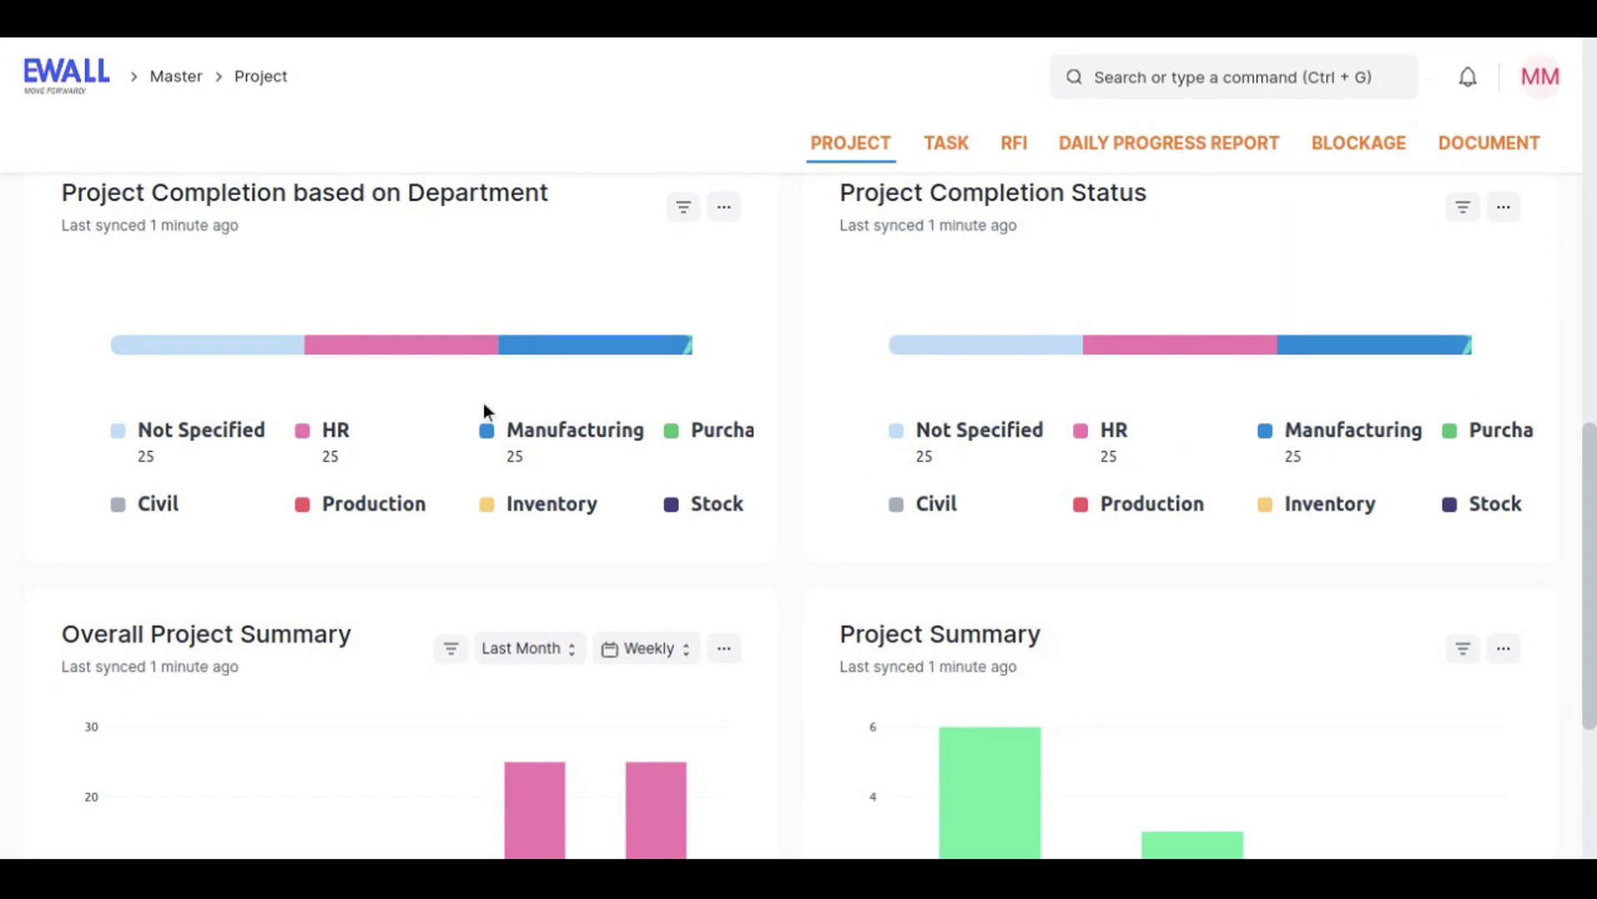
scroll(482, 402, "down", 2)
scroll(482, 540, "down", 3)
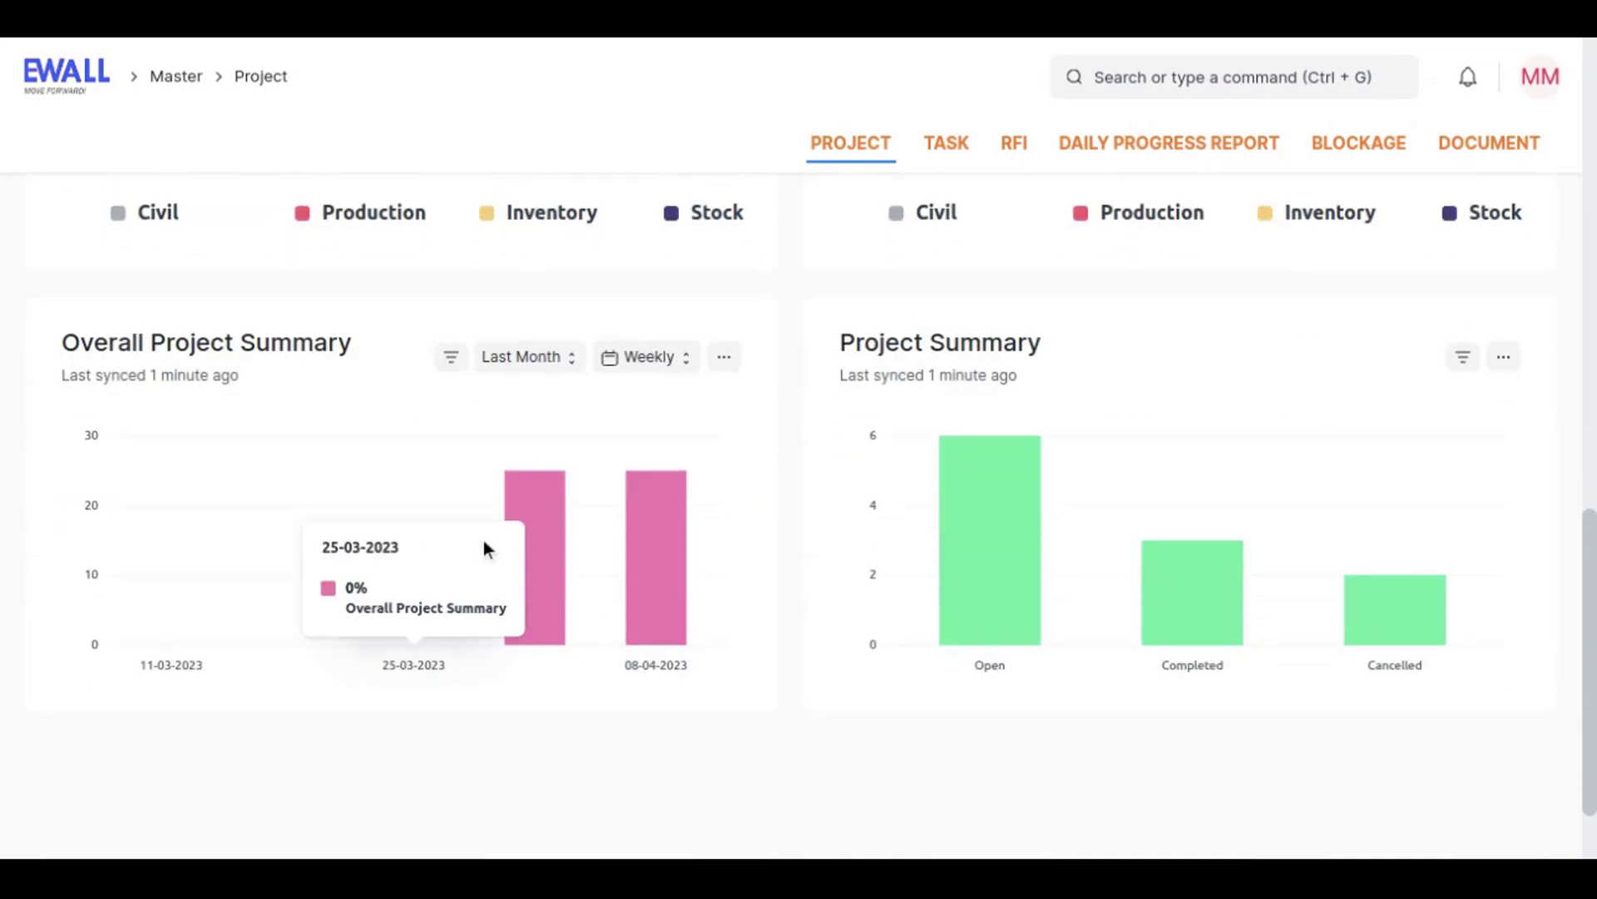
scroll(1061, 627, "up", 8)
scroll(1062, 626, "up", 7)
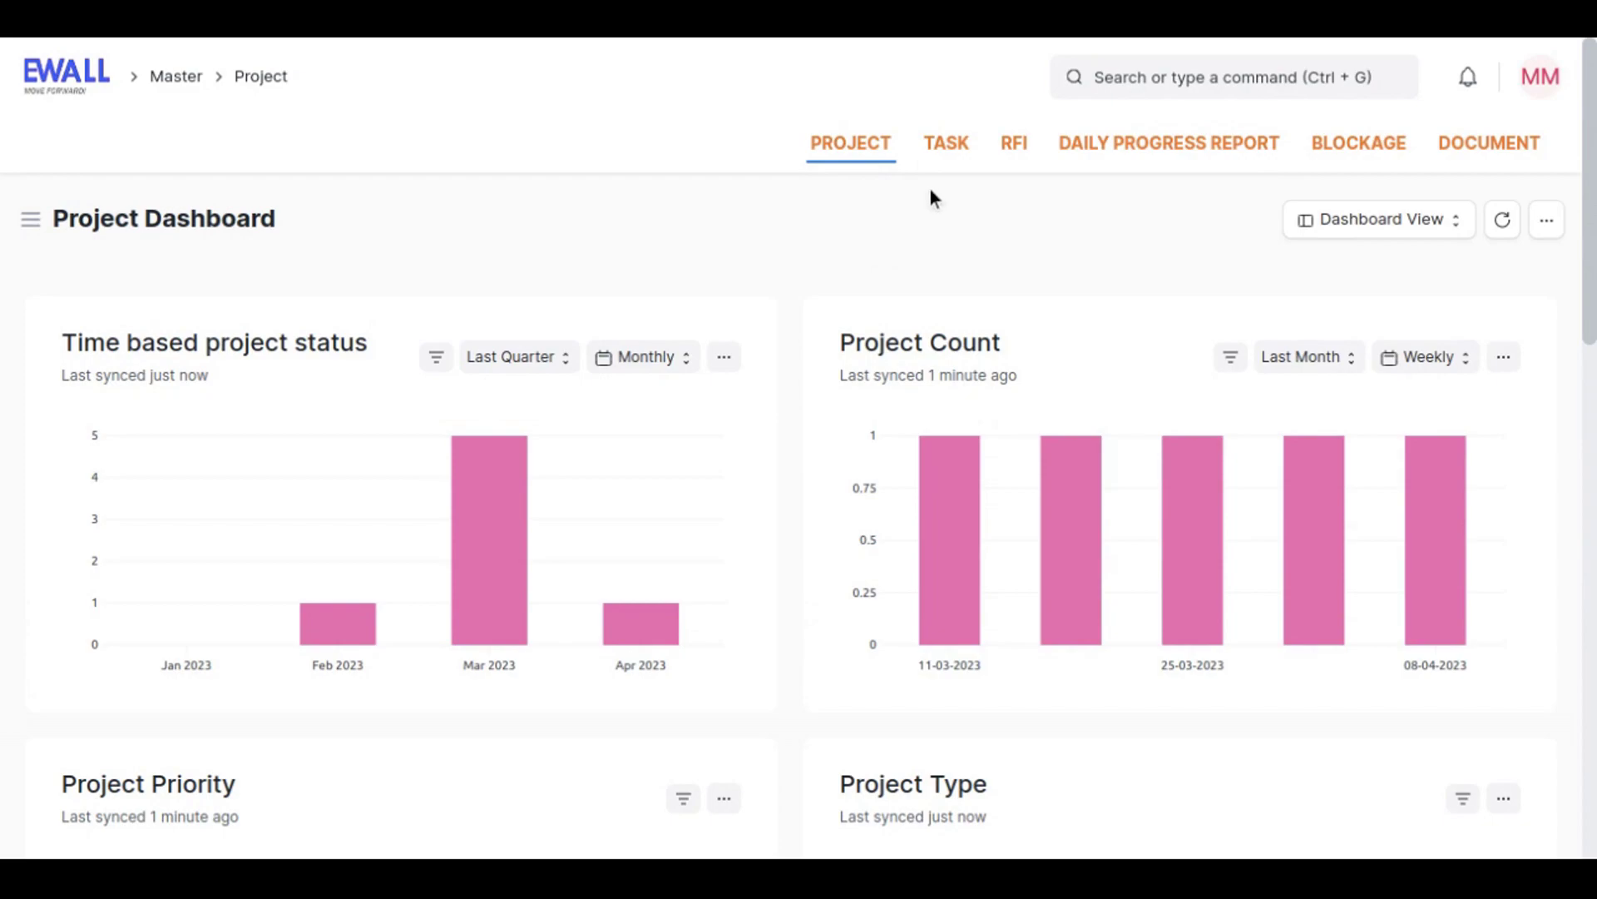
- Open the Task list in its dashboard view and examine the task count, priority, blockage, department and status charts
left_click(953, 160)
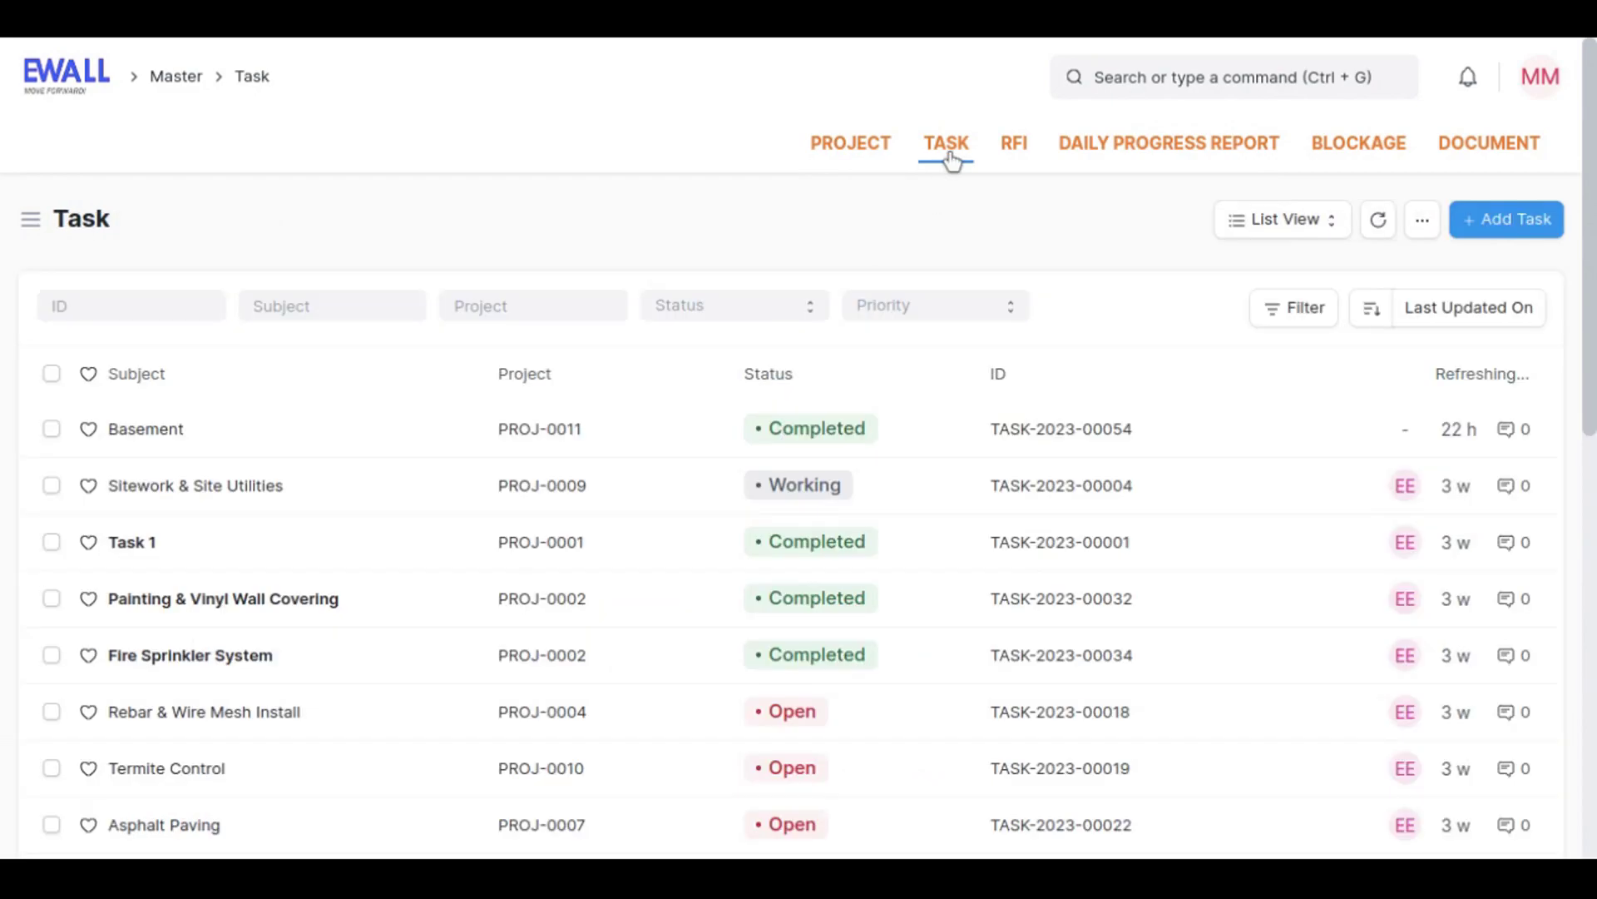
left_click(1228, 223)
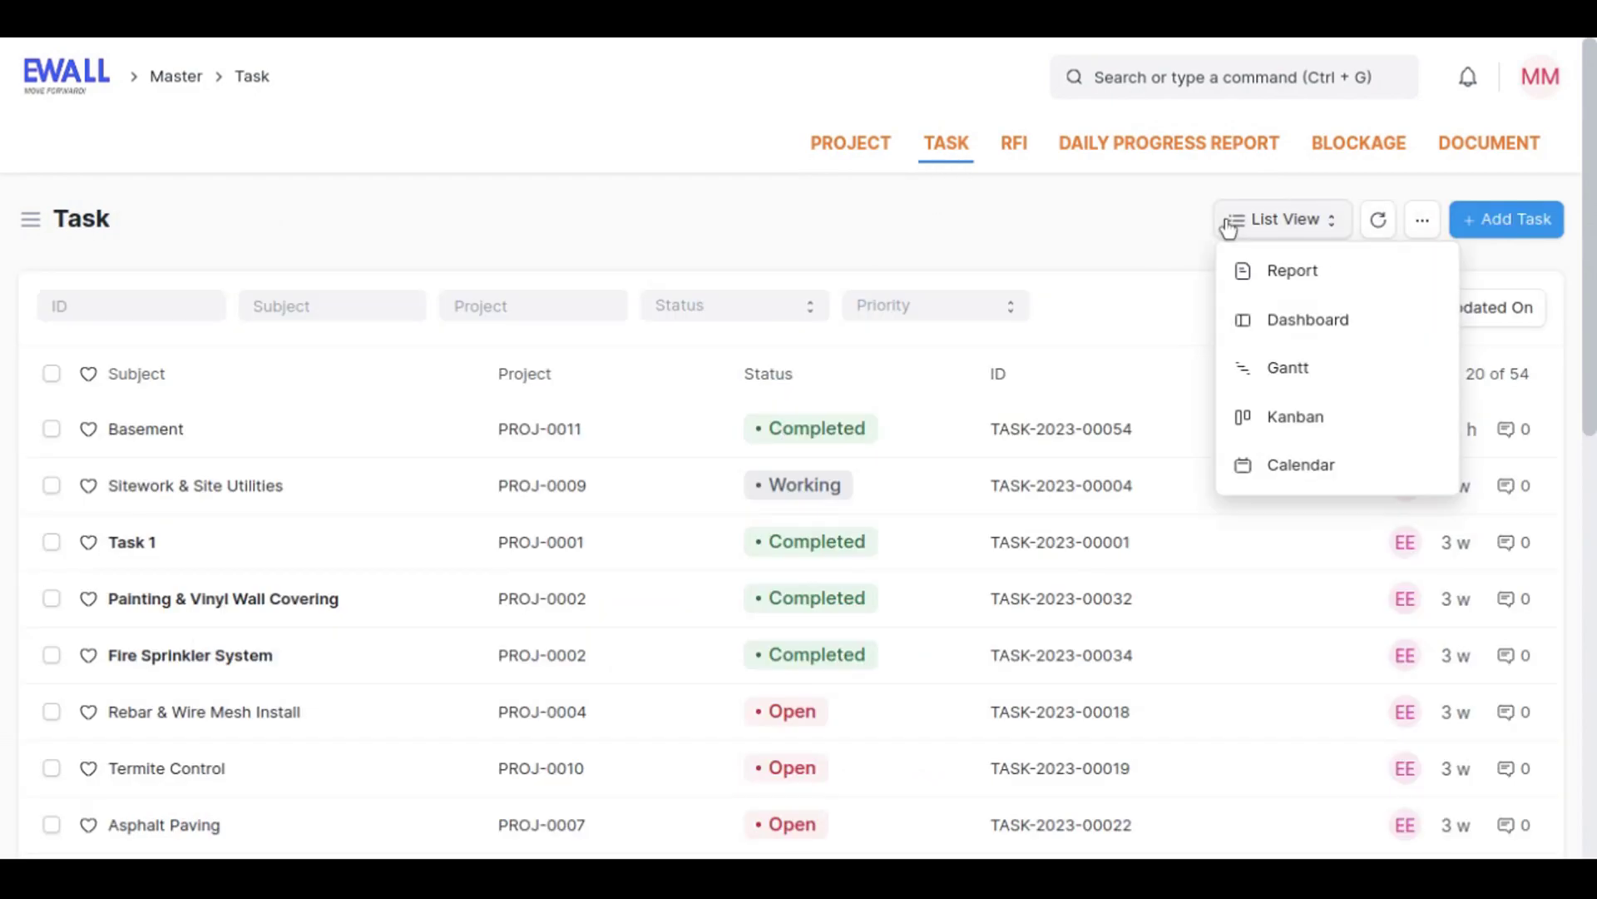
left_click(1306, 341)
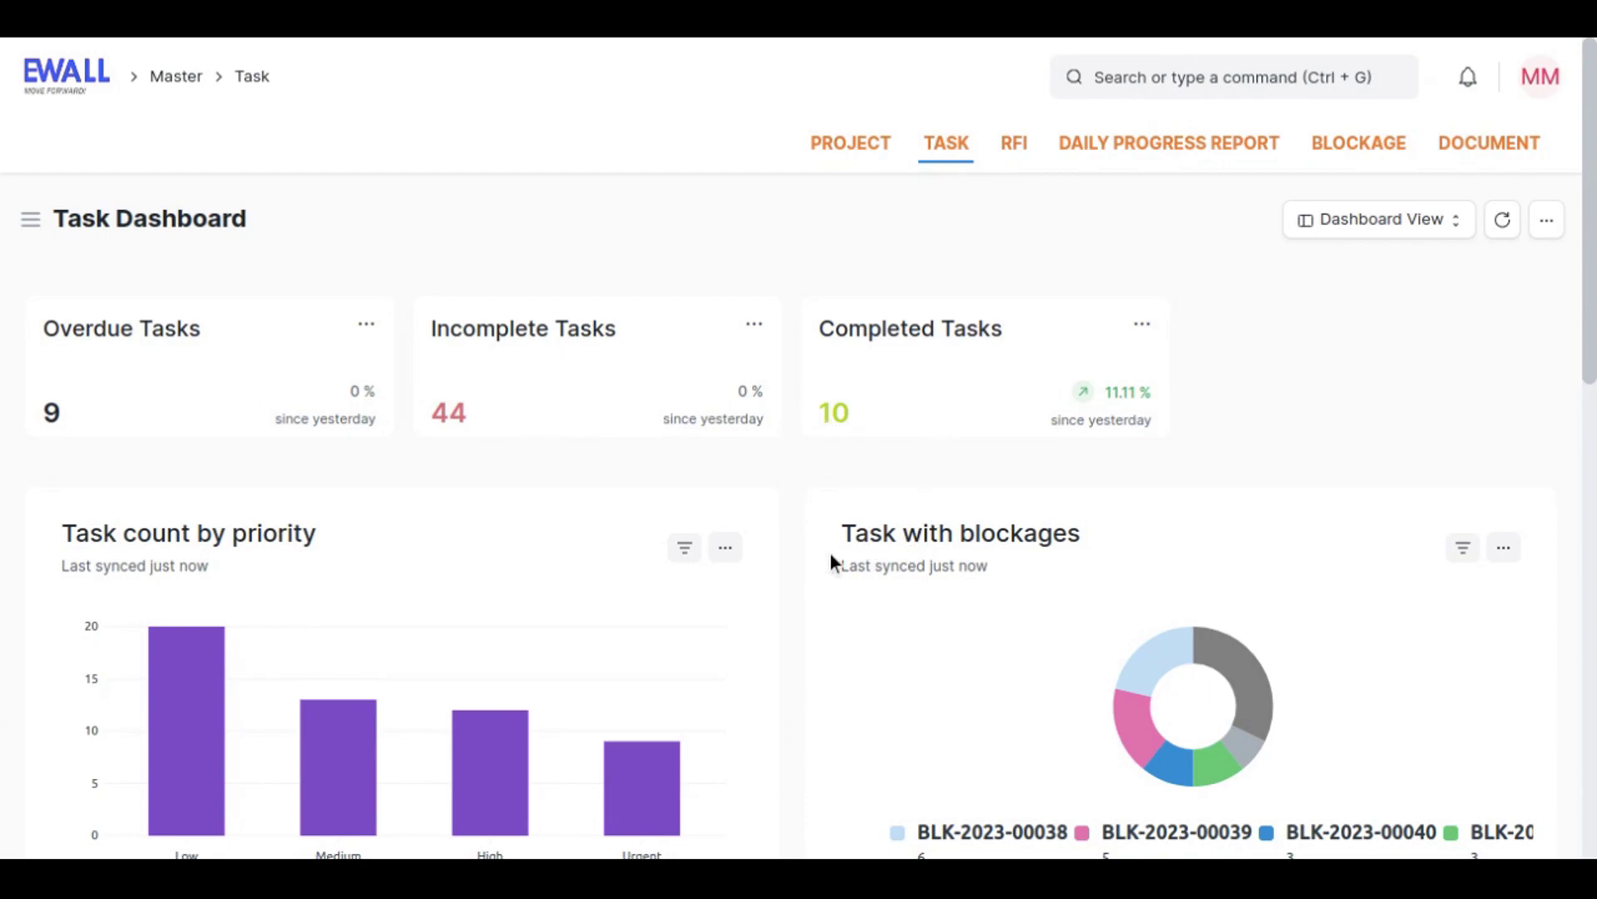
scroll(1040, 574, "down", 7)
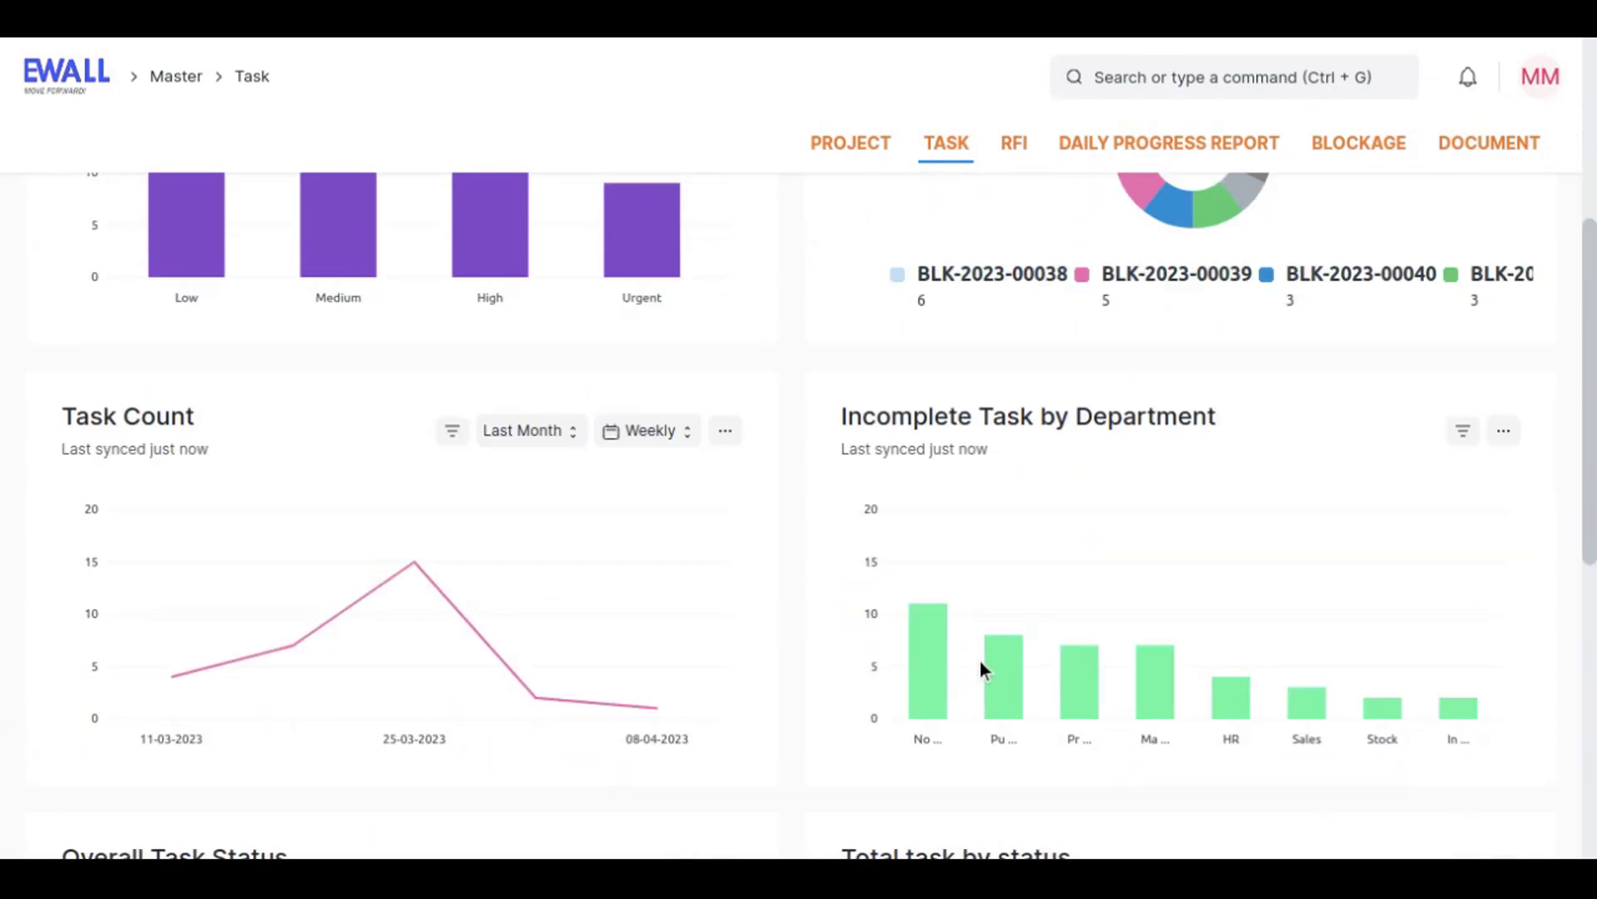
scroll(982, 670, "down", 5)
scroll(982, 670, "down", 1)
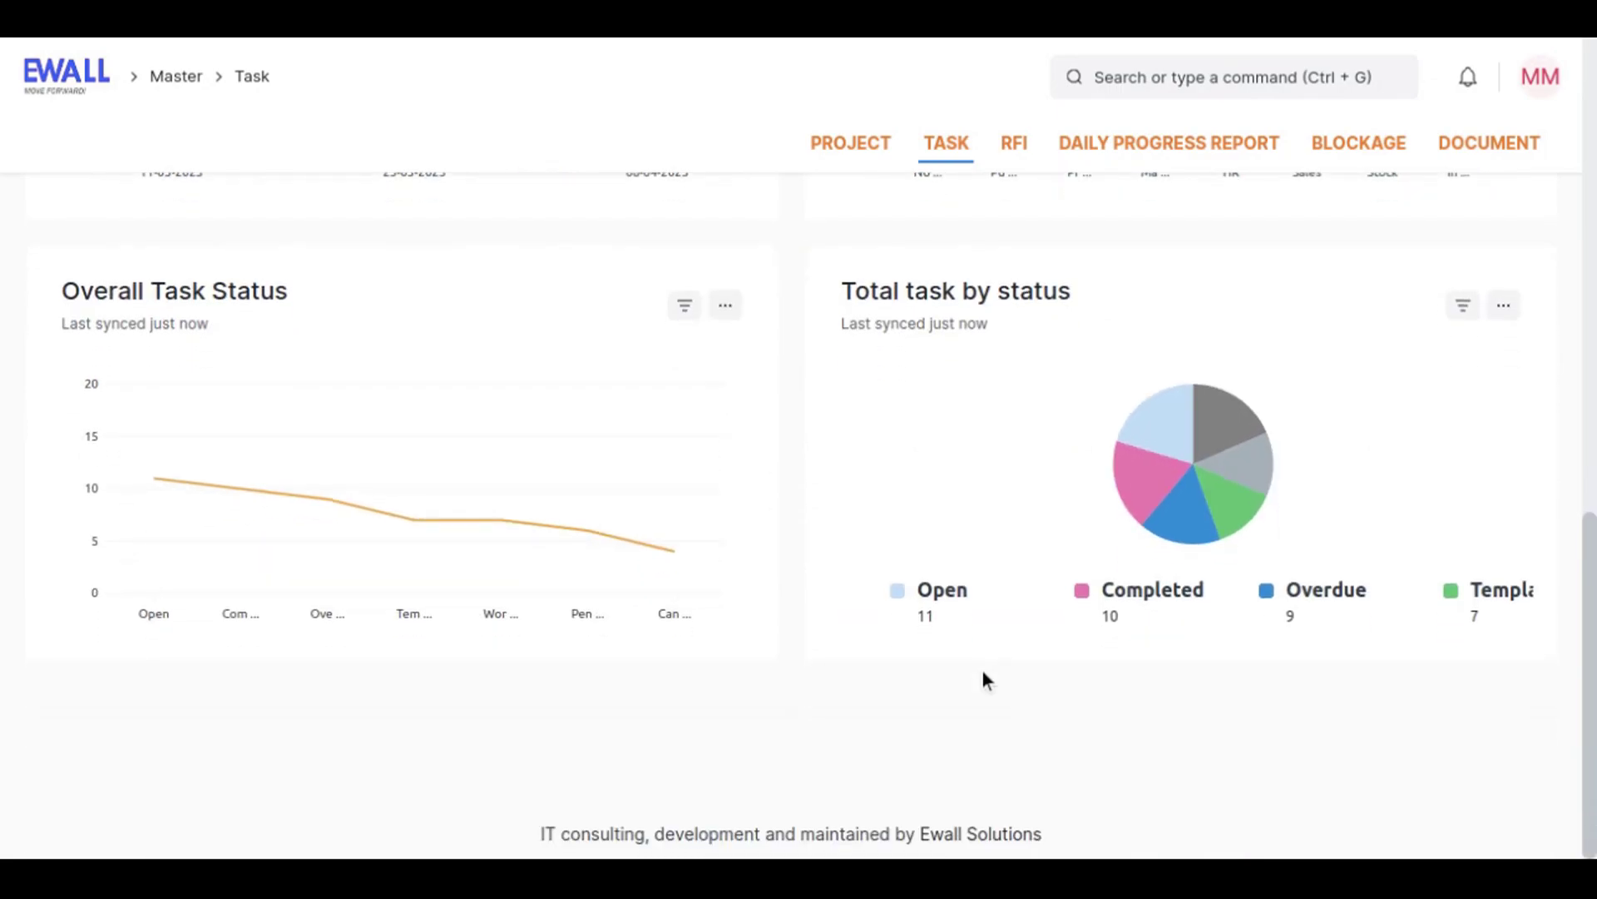
scroll(982, 670, "up", 10)
scroll(983, 676, "up", 4)
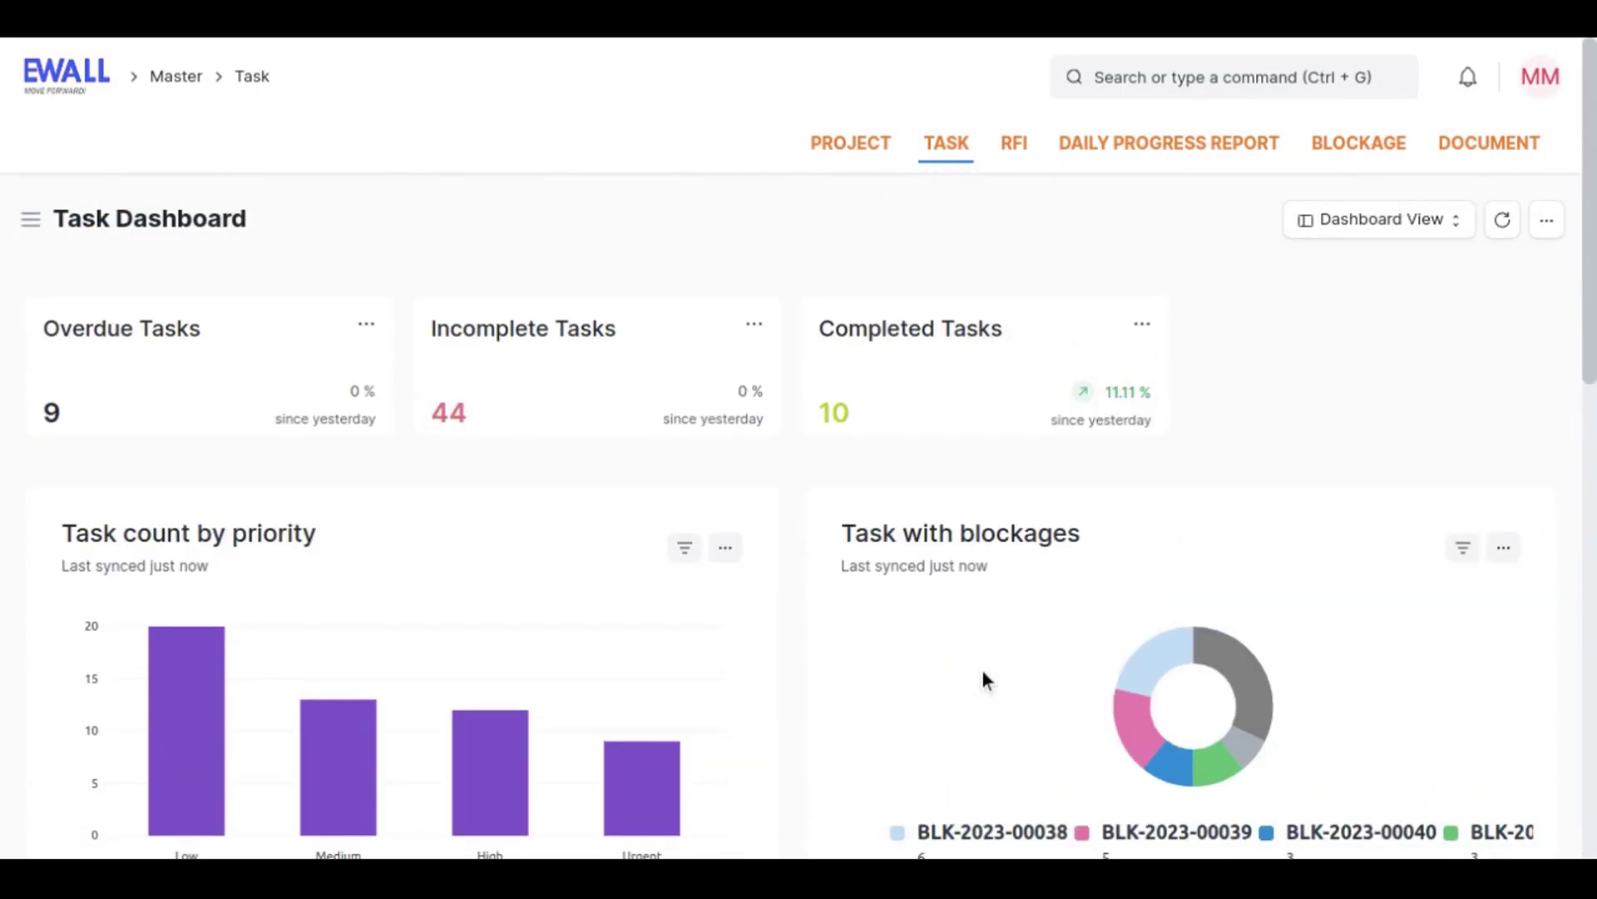
- Switch the tasks to the Gantt view and try the Day and Week time scales before going back to Month
left_click(1301, 227)
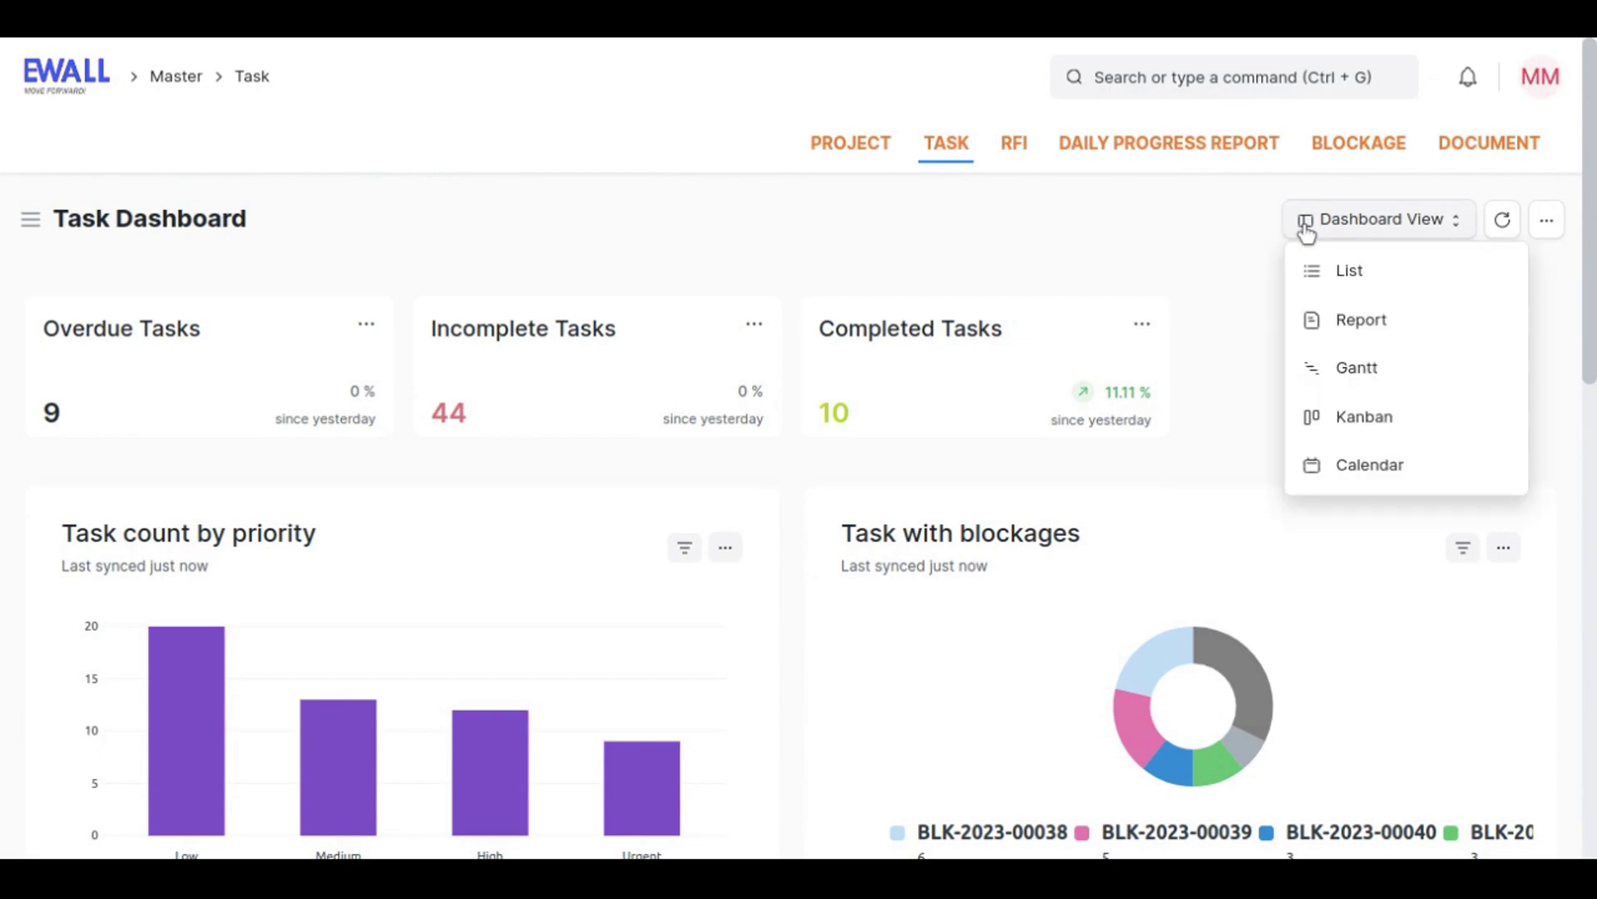
left_click(1397, 392)
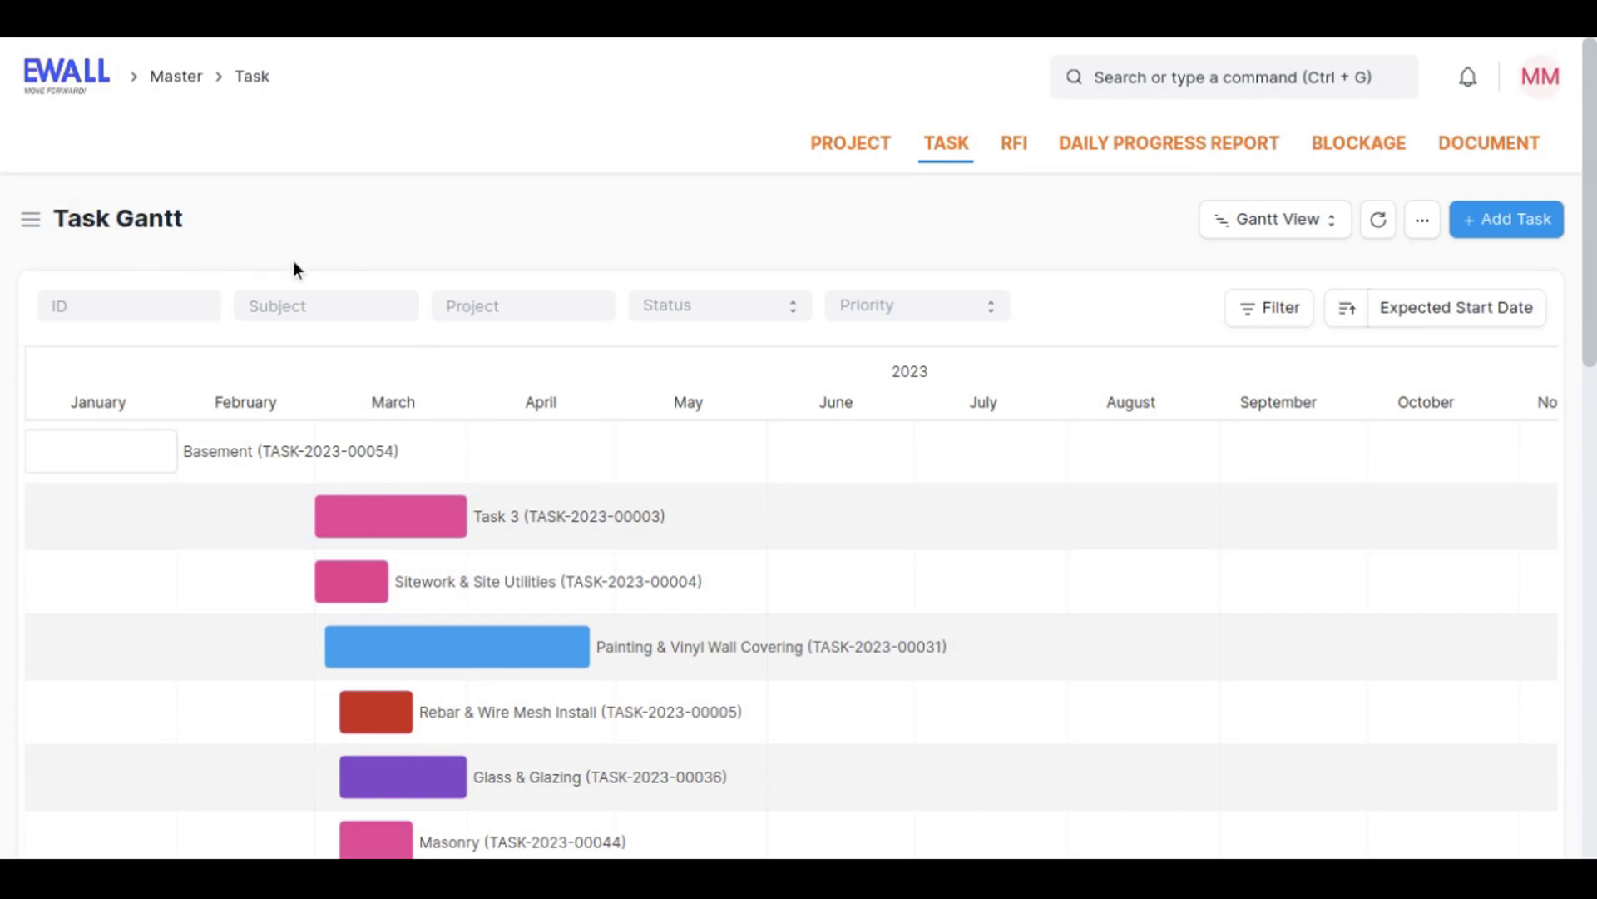
scroll(621, 799, "down", 15)
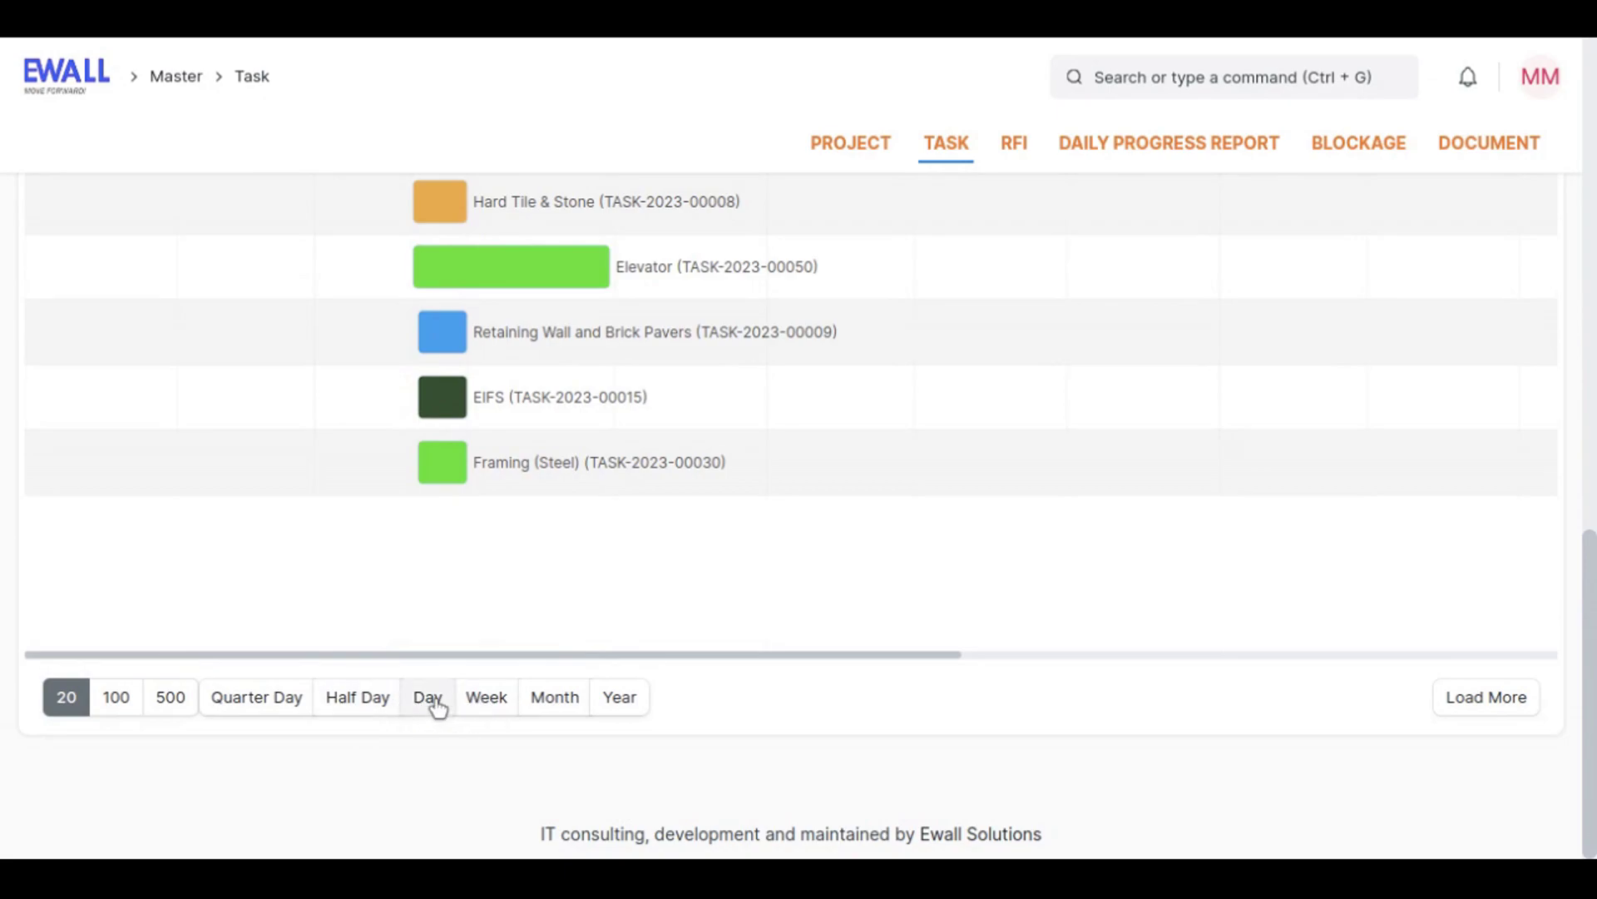
left_click(427, 699)
left_click(500, 706)
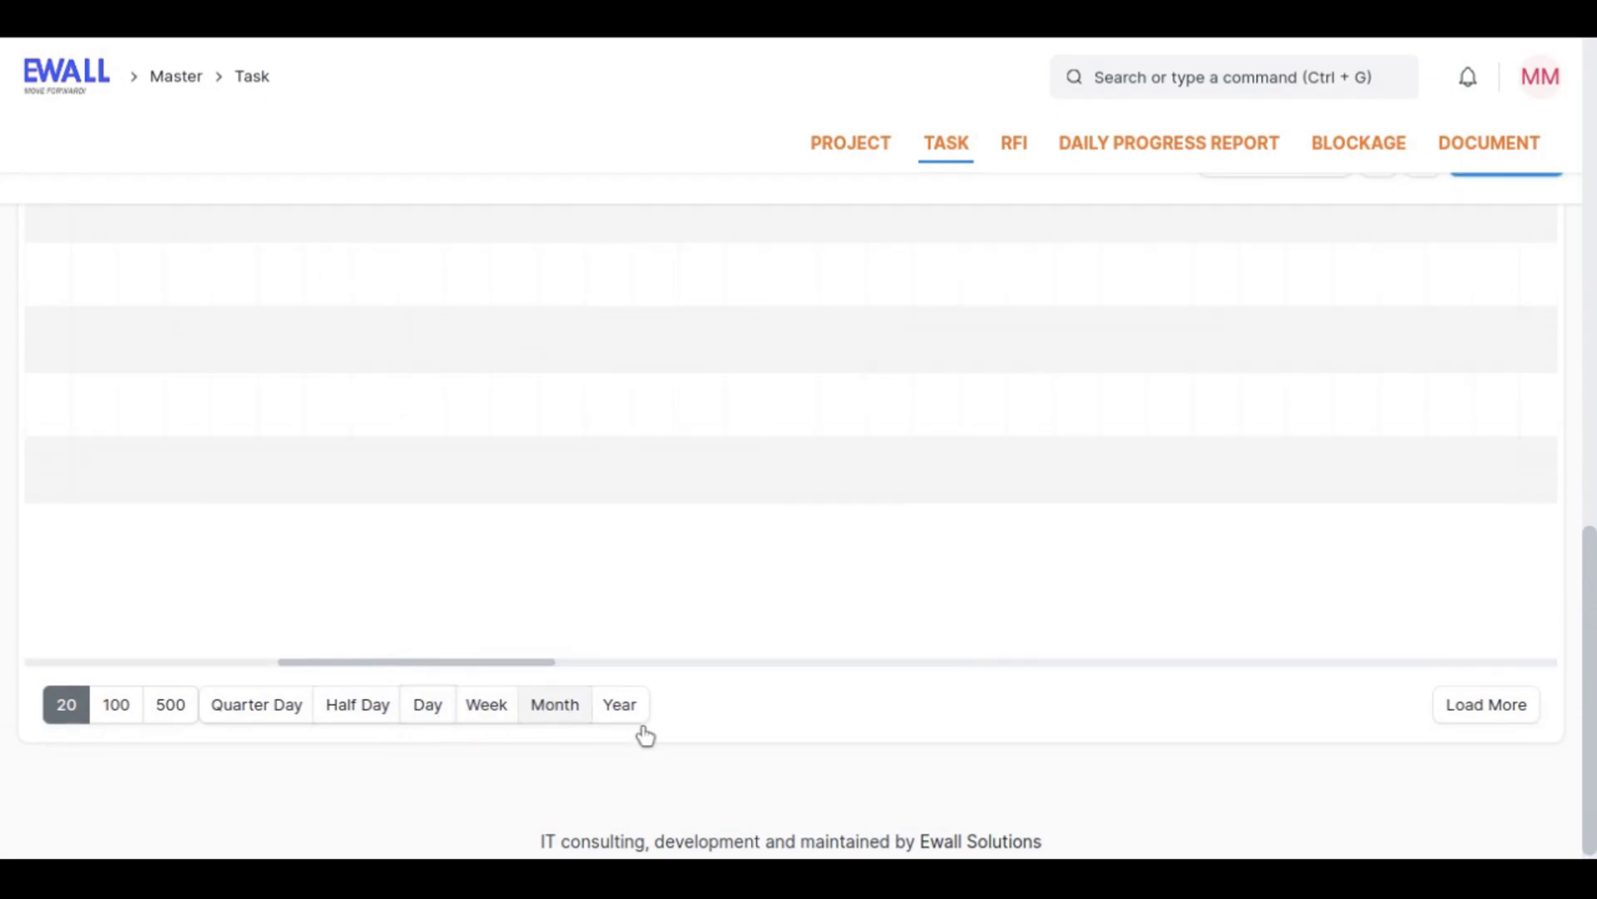
scroll(755, 719, "up", 10)
scroll(756, 717, "up", 3)
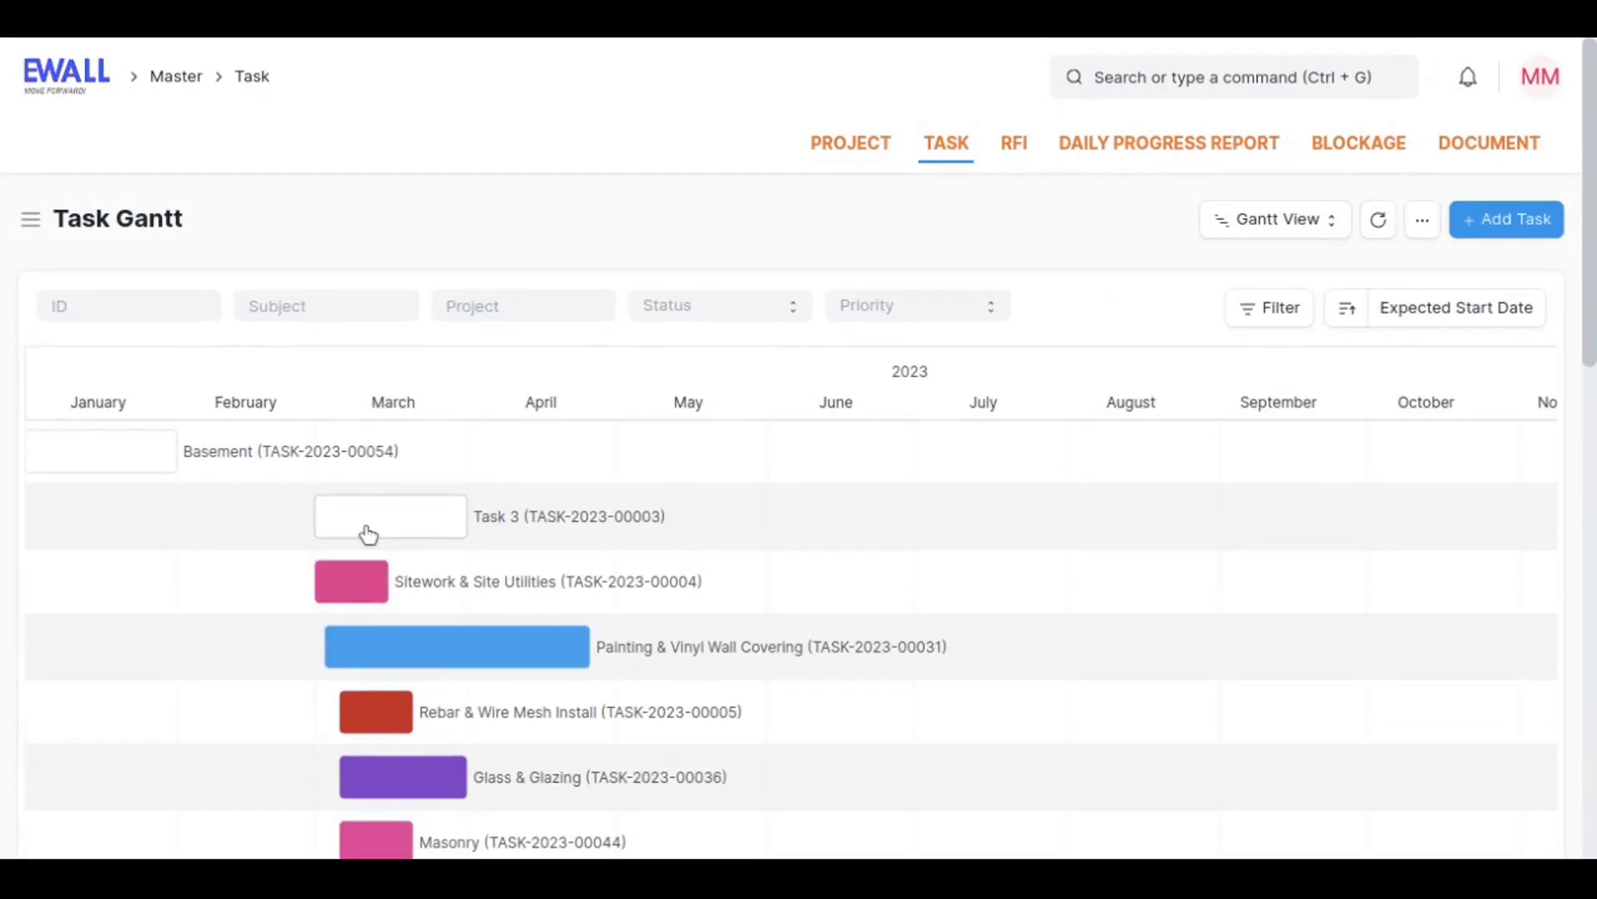
- Check the scheduled dates of Task 3, Fire Sprinkler System and Painting & Vinyl Wall Covering in the Gantt chart
left_click(381, 535)
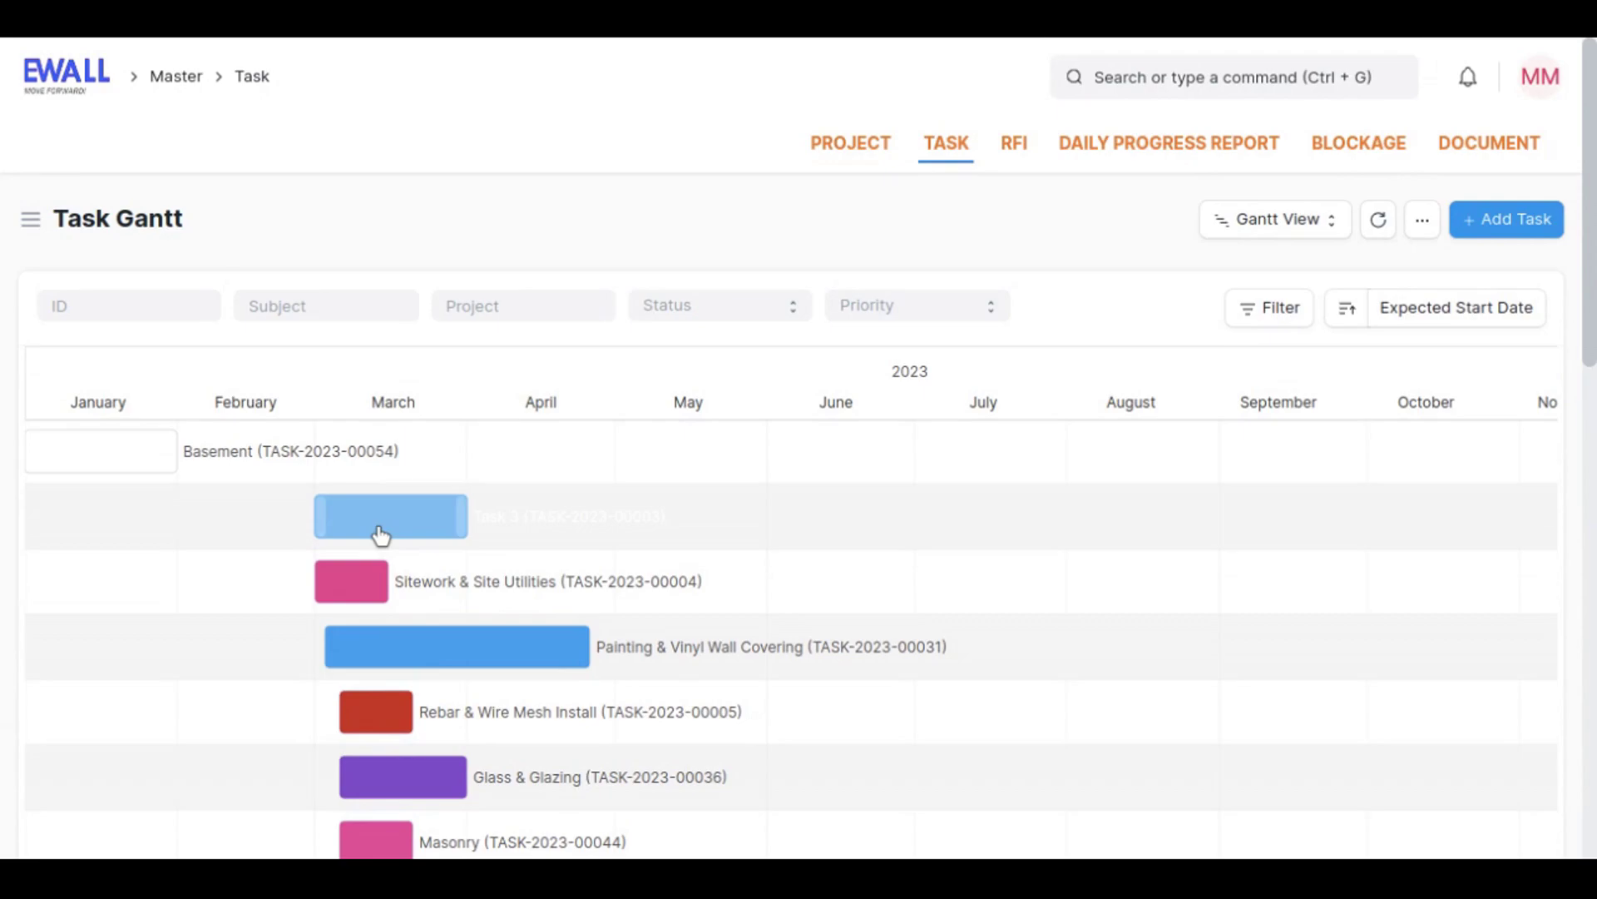
left_click_drag(505, 578, 570, 582)
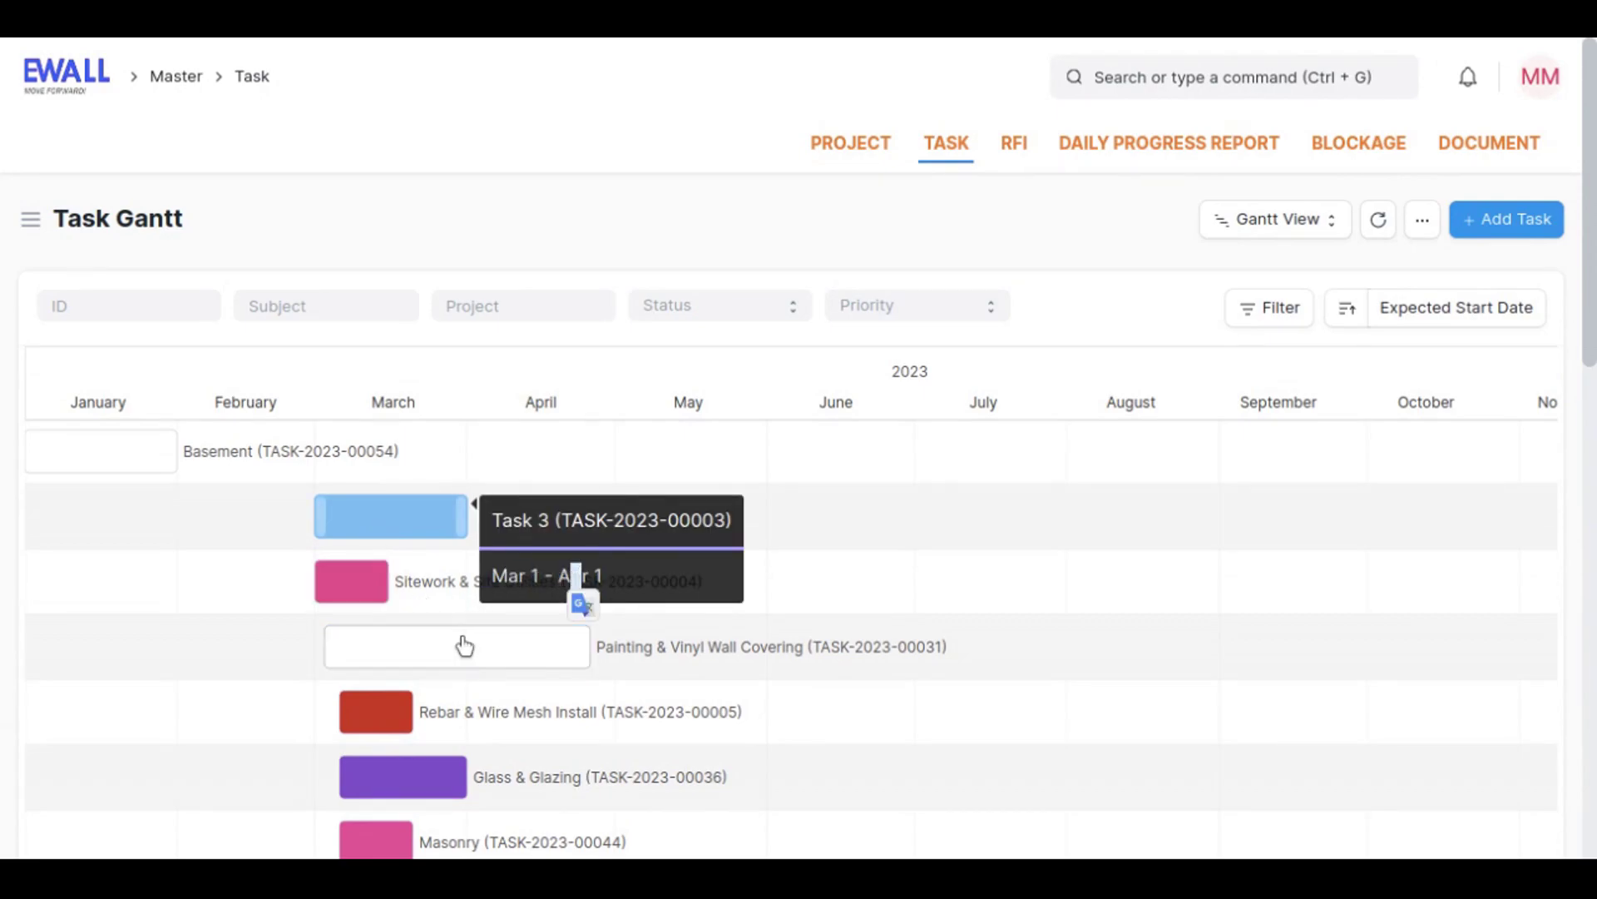
scroll(416, 691, "down", 9)
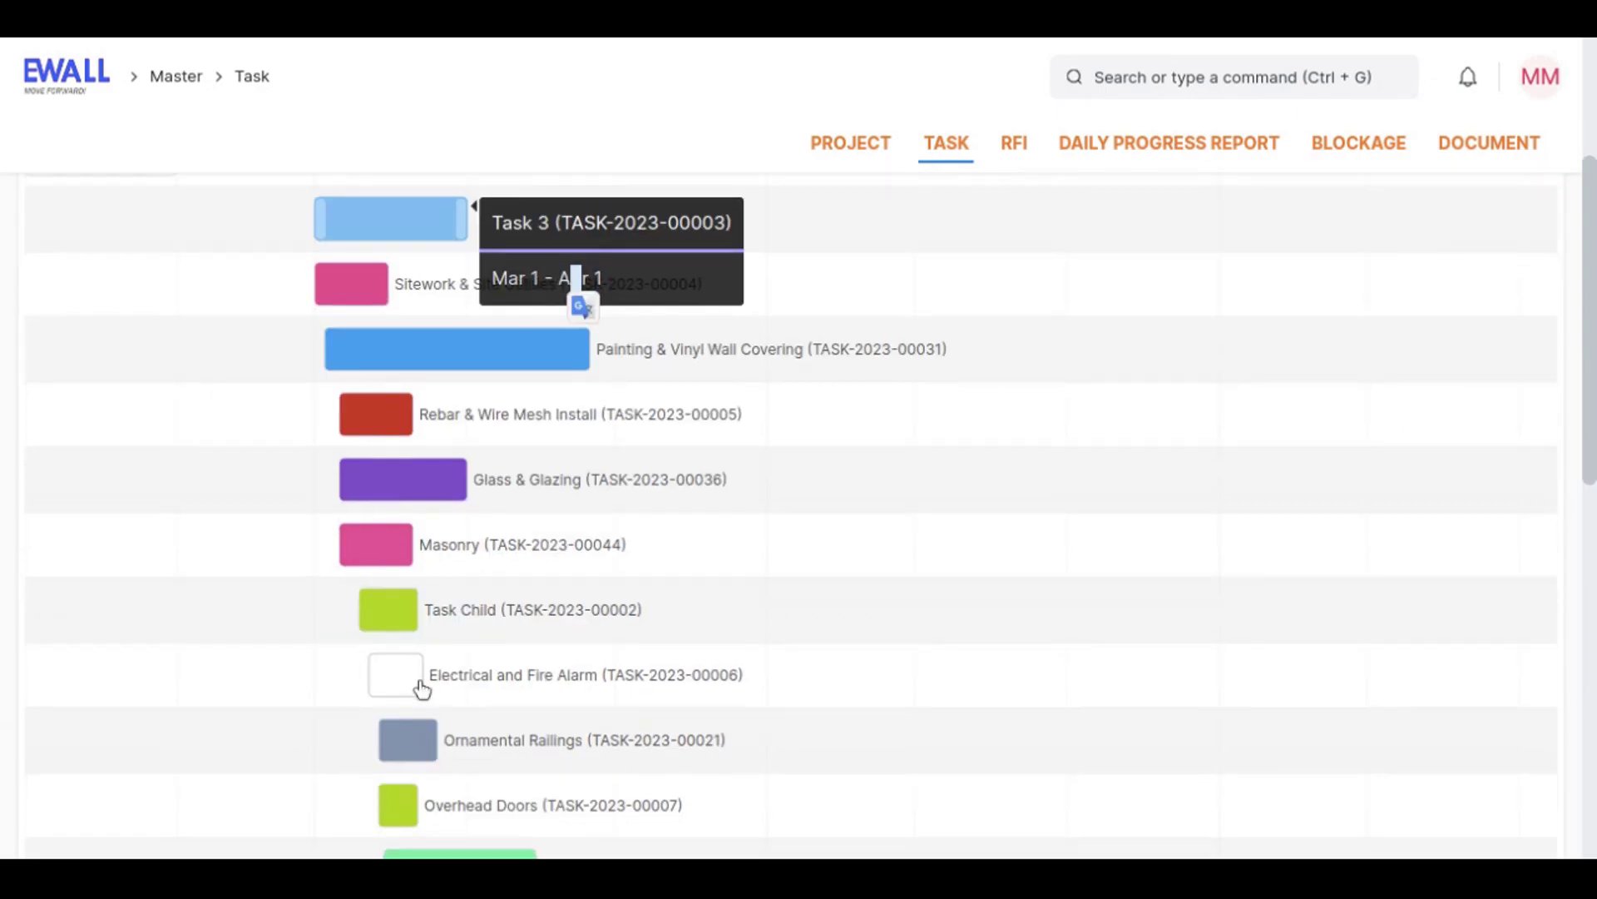
left_click(436, 497)
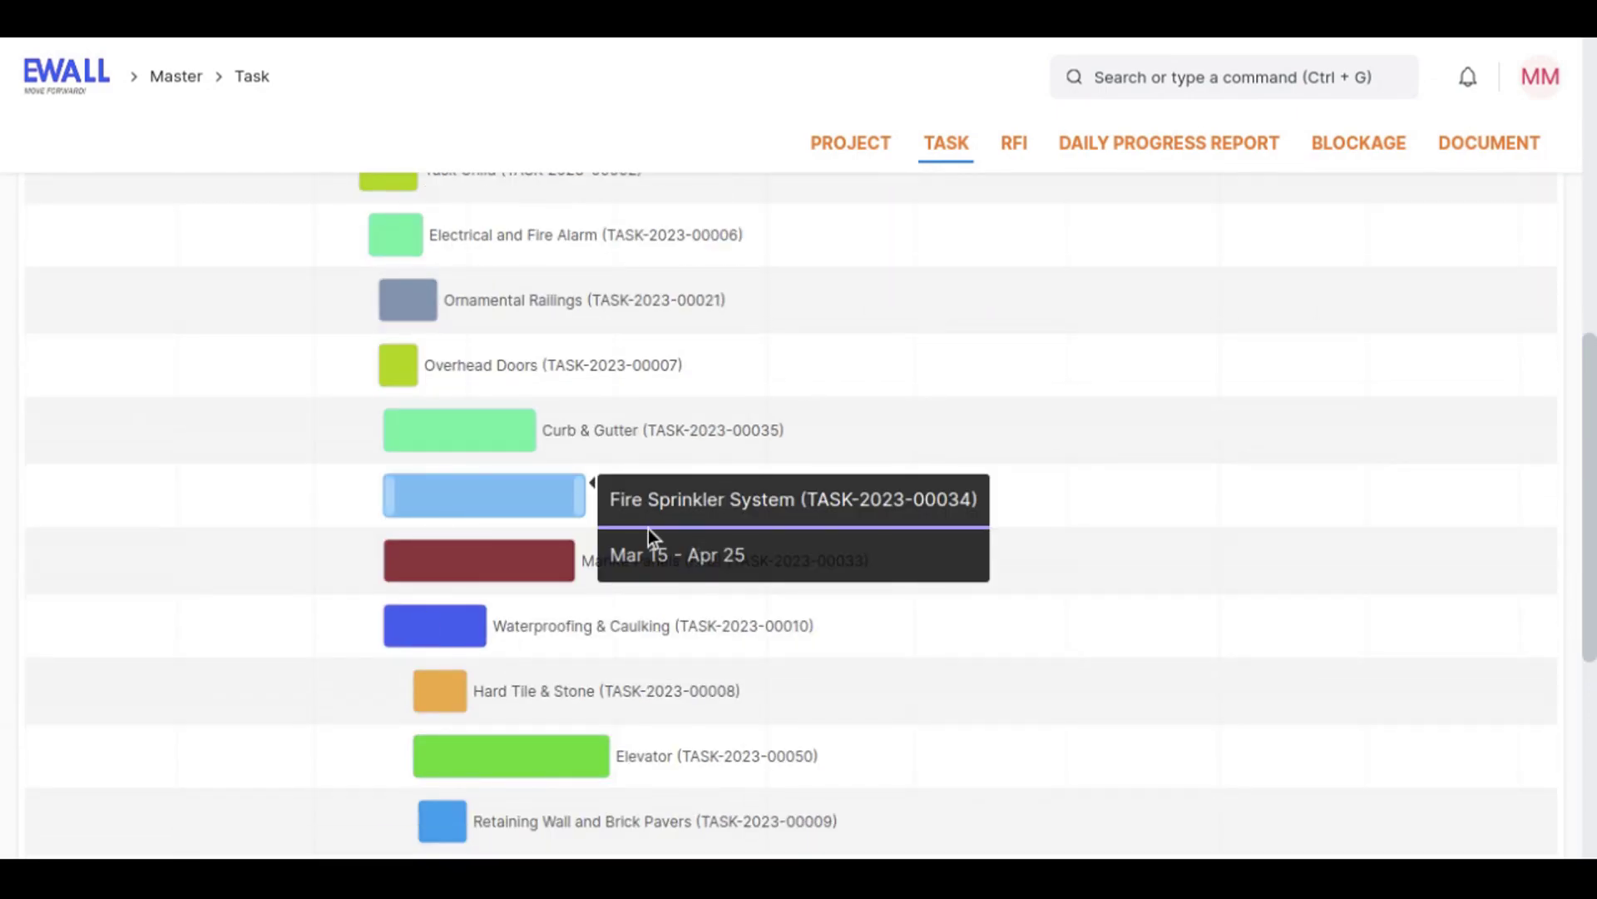
left_click_drag(631, 558, 743, 556)
scroll(453, 529, "up", 4)
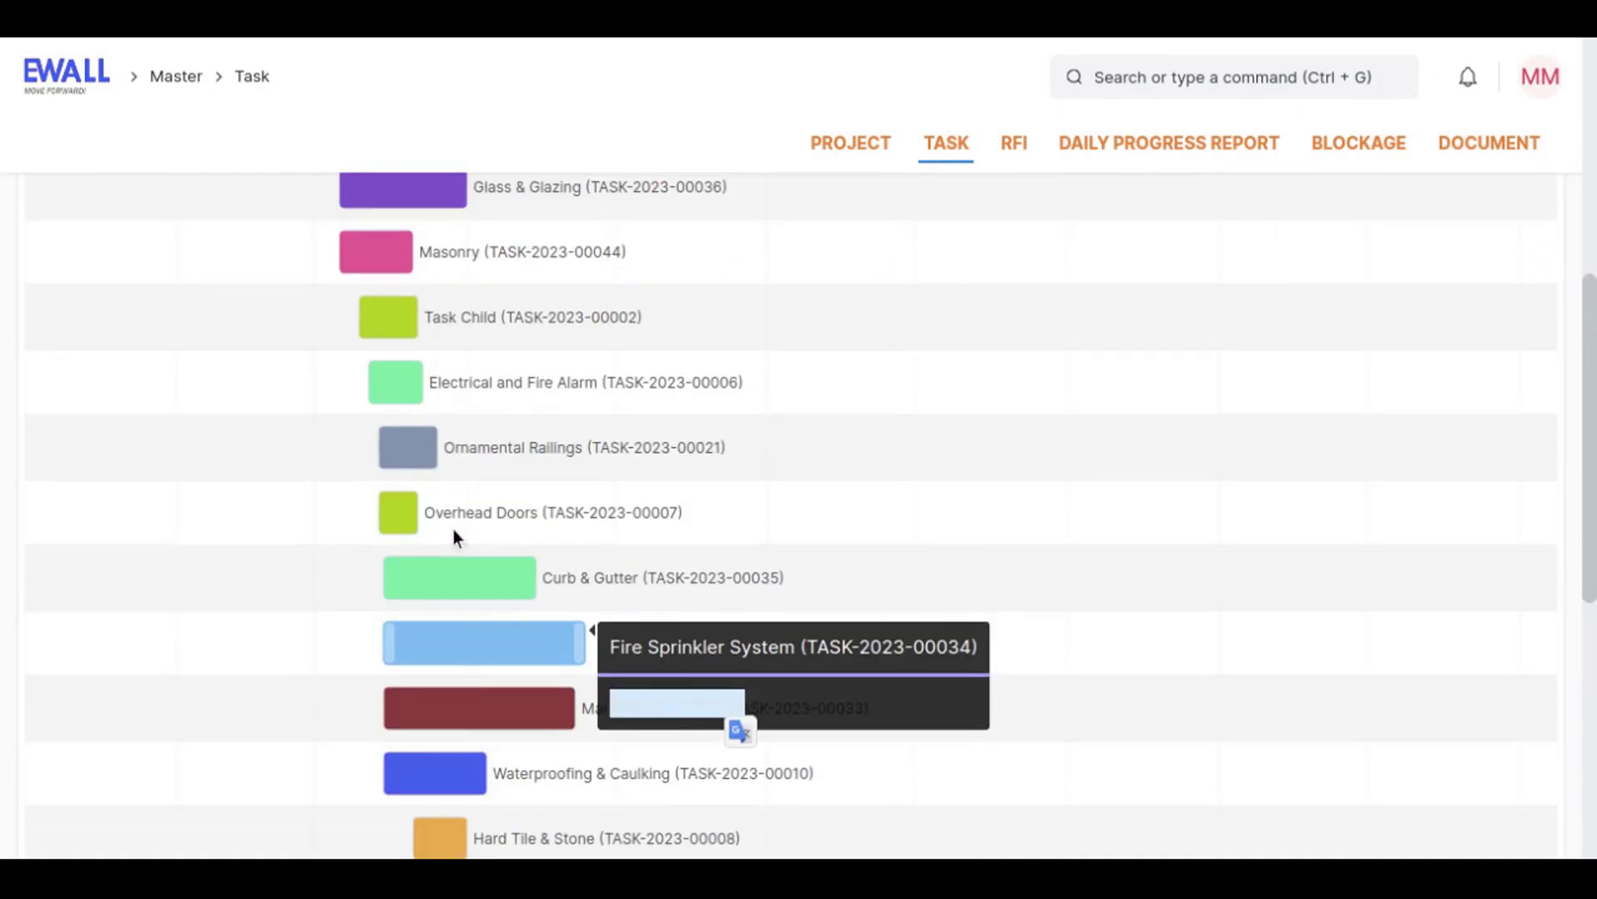
scroll(449, 582, "down", 4)
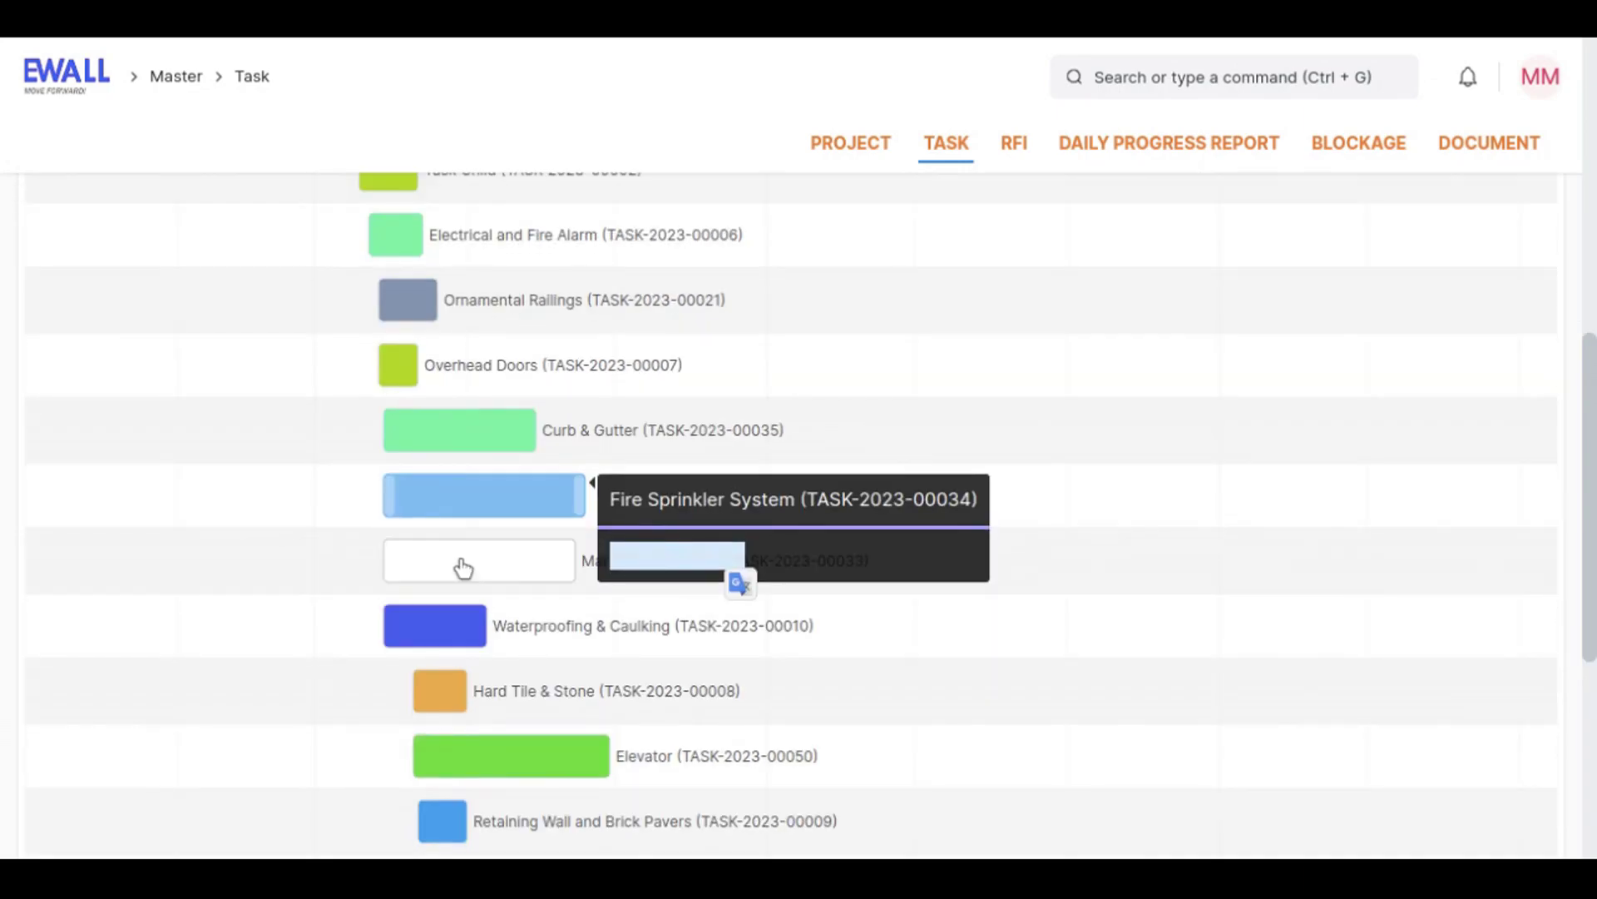
scroll(474, 460, "up", 9)
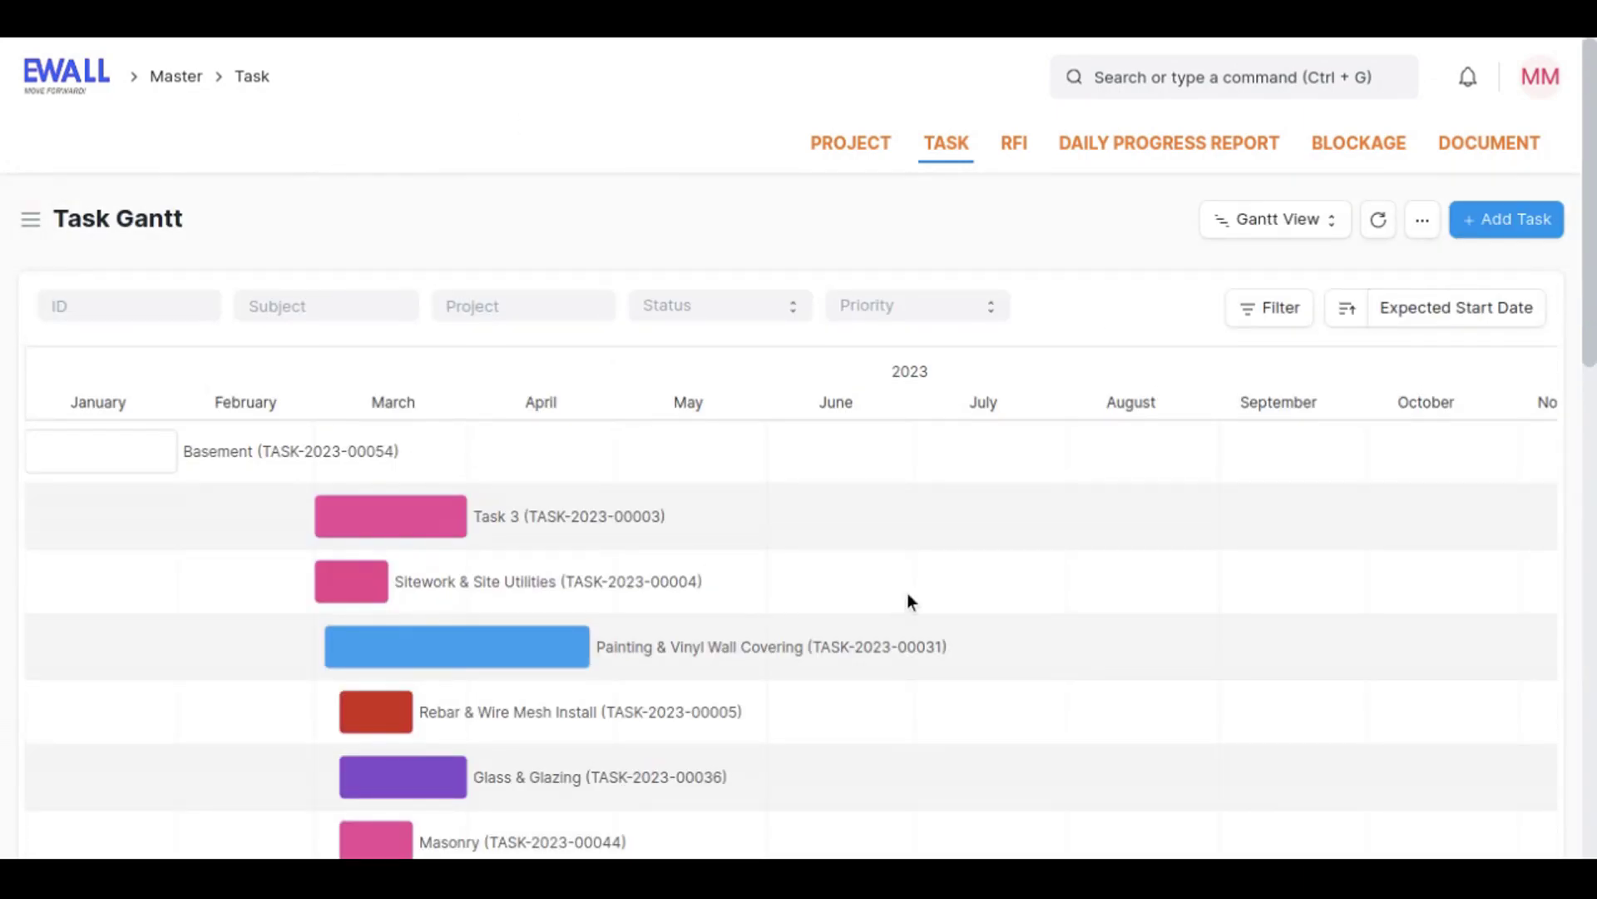
scroll(433, 542, "down", 2)
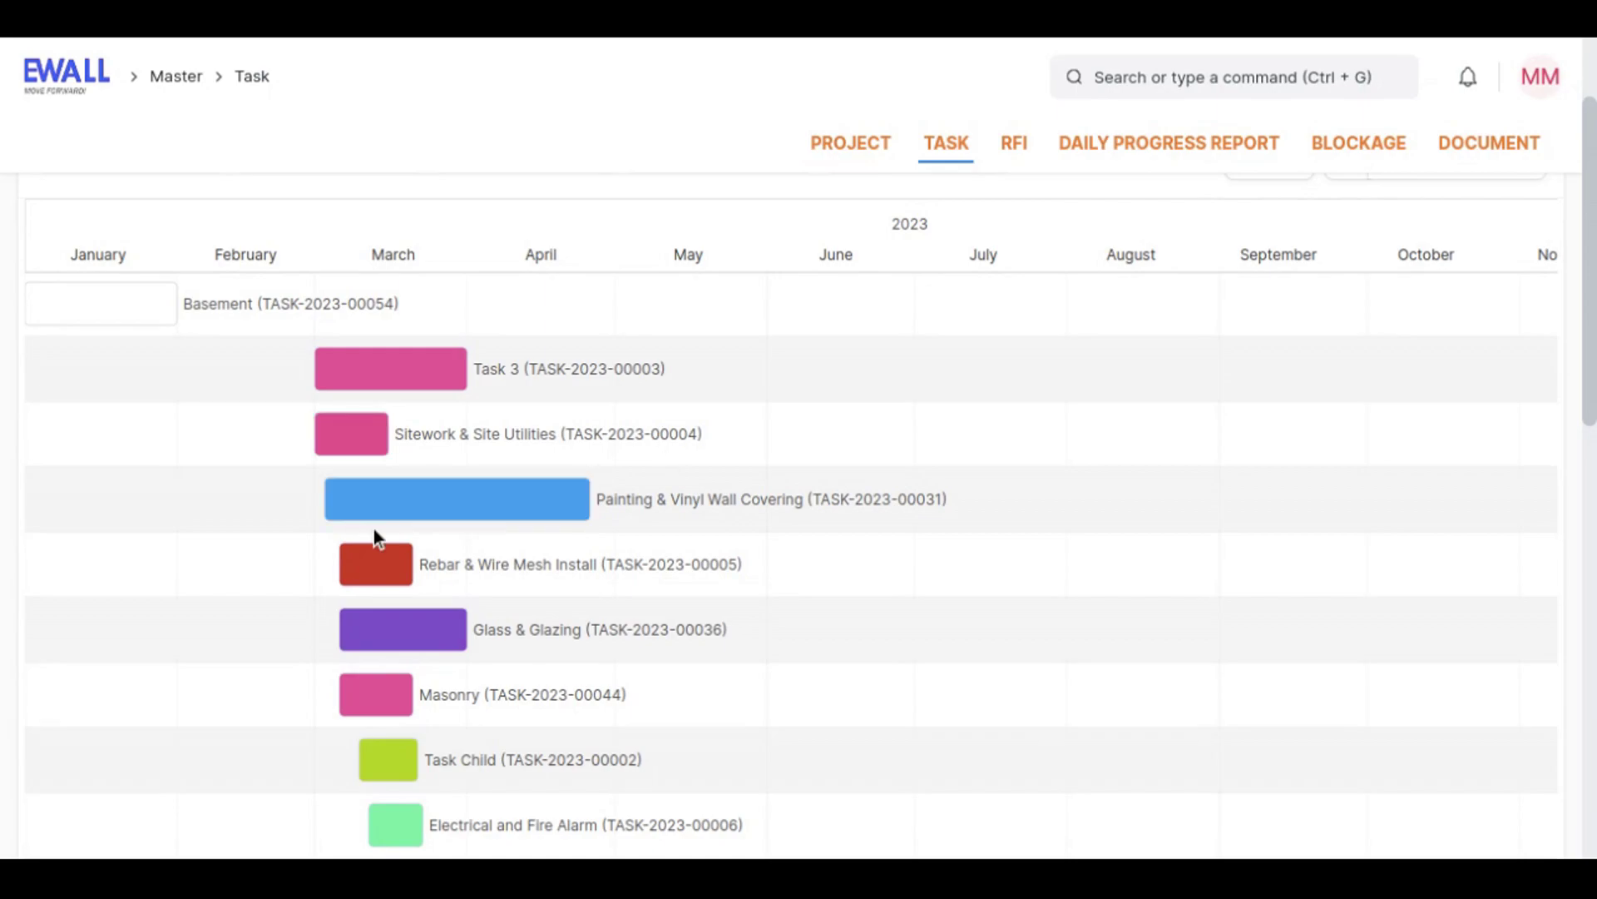
left_click(389, 500)
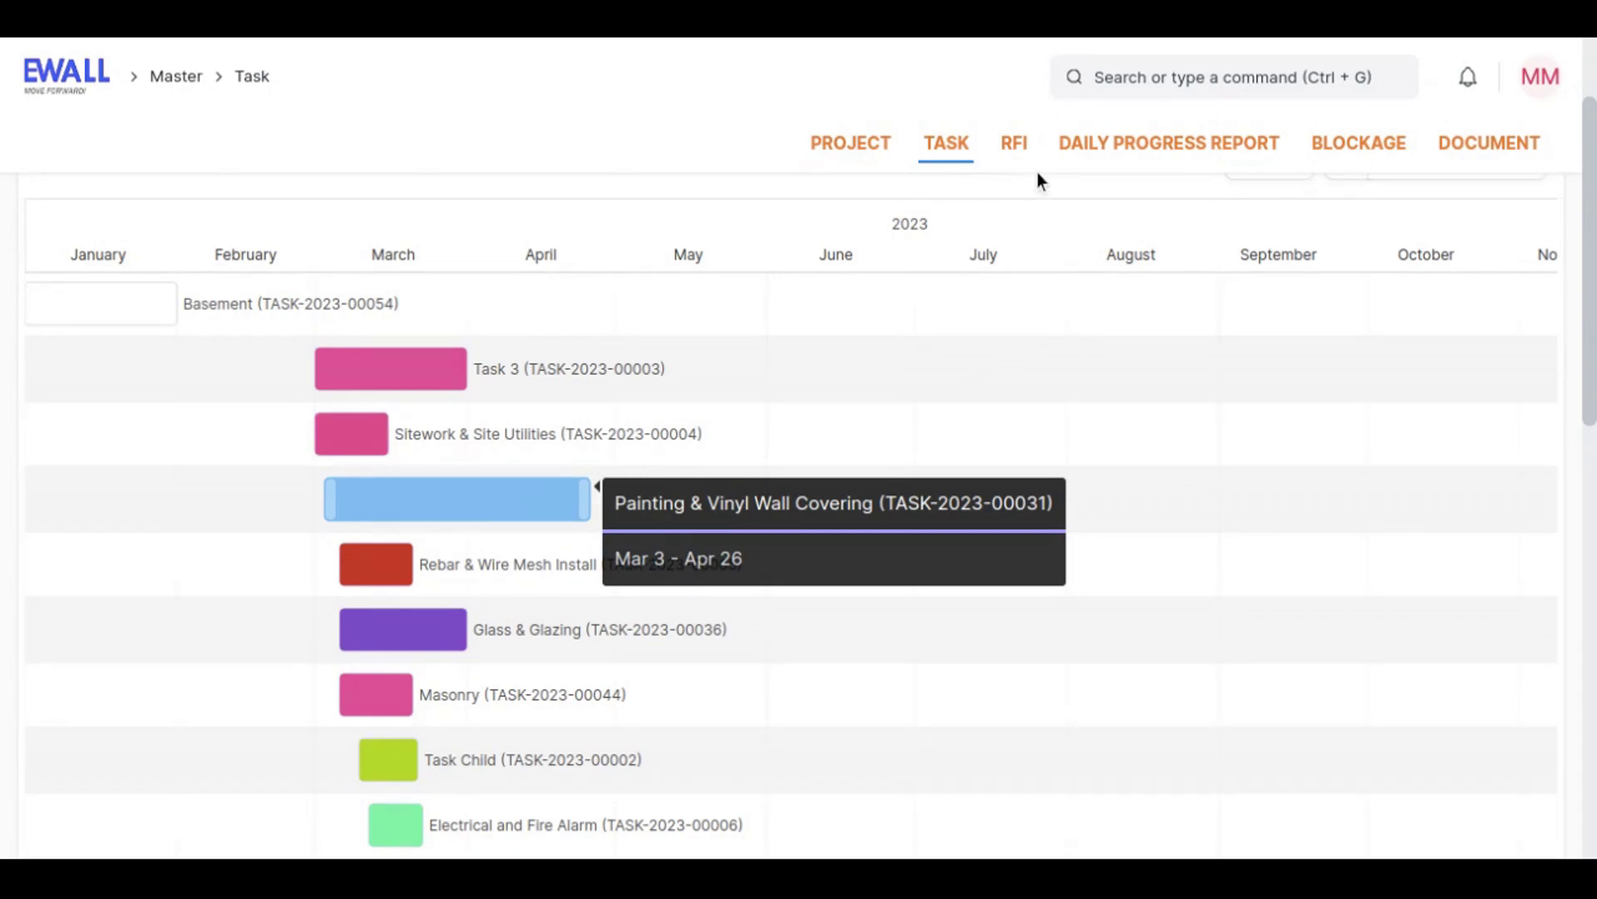
- Open the Request For Inspection list in its dashboard view and examine the inspection charts by approval, task, project and overall requests
left_click(1019, 148)
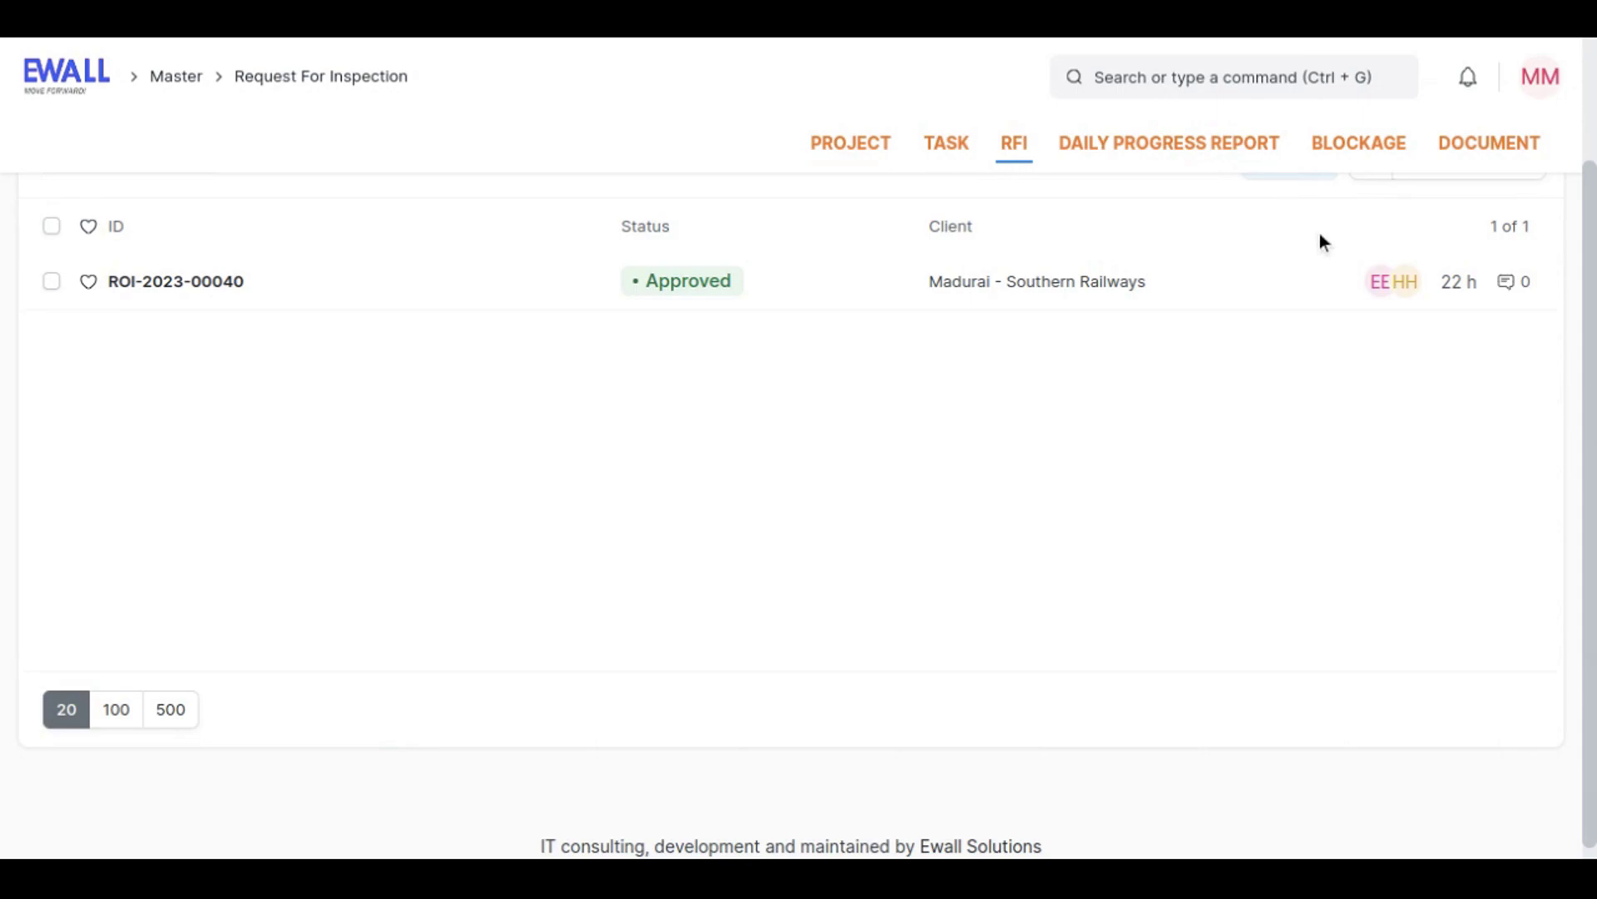
scroll(1314, 299, "up", 2)
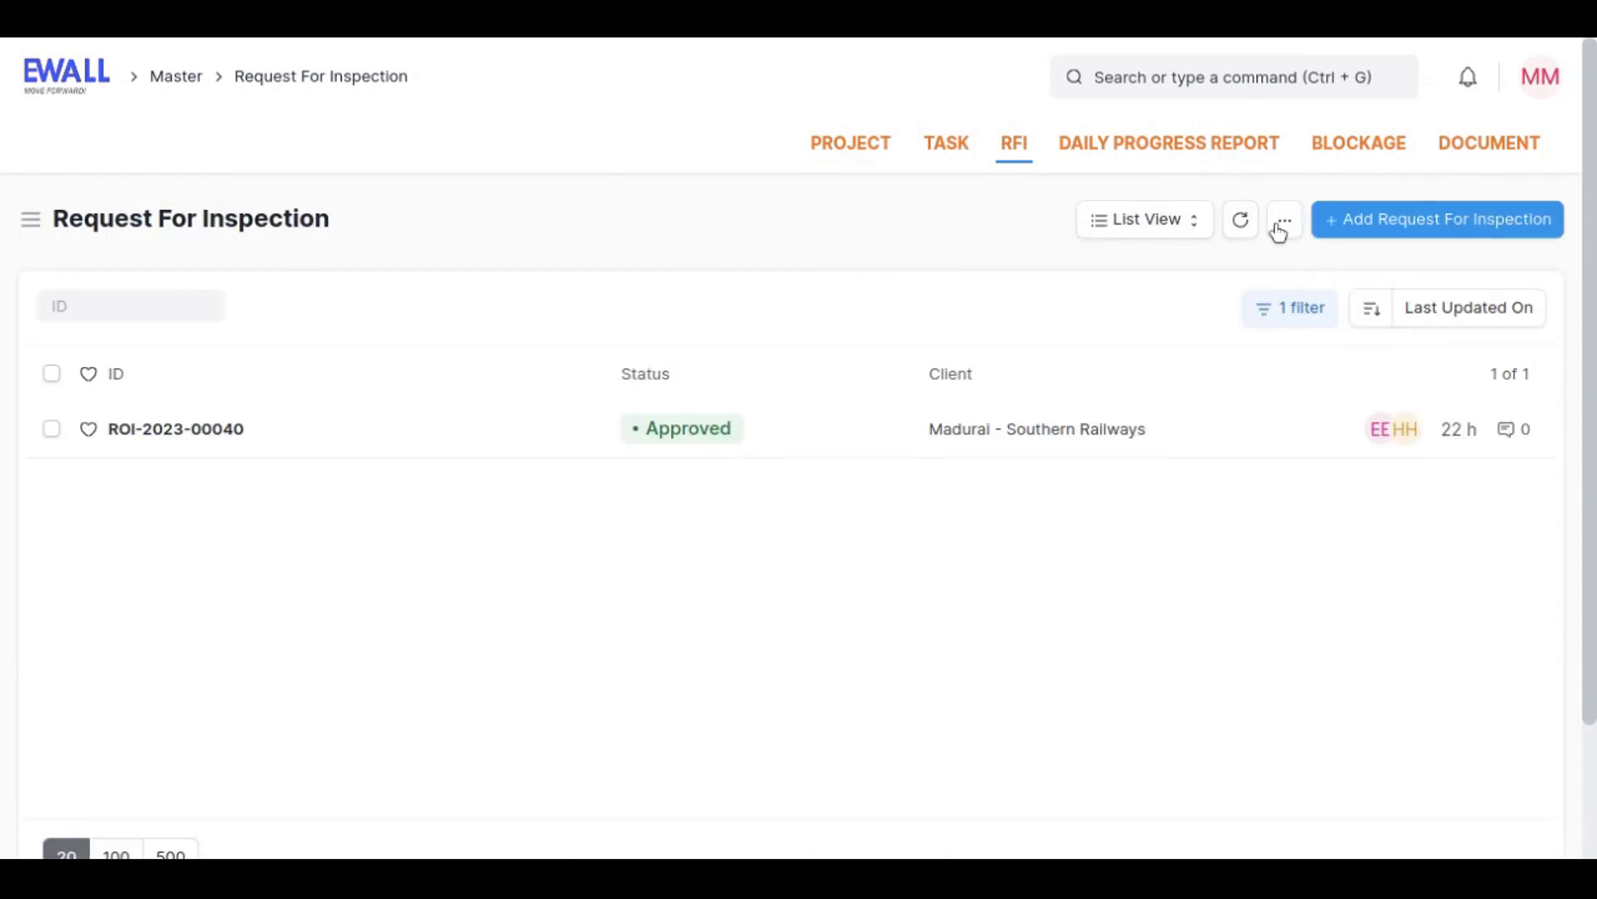
left_click(1196, 220)
left_click(1213, 333)
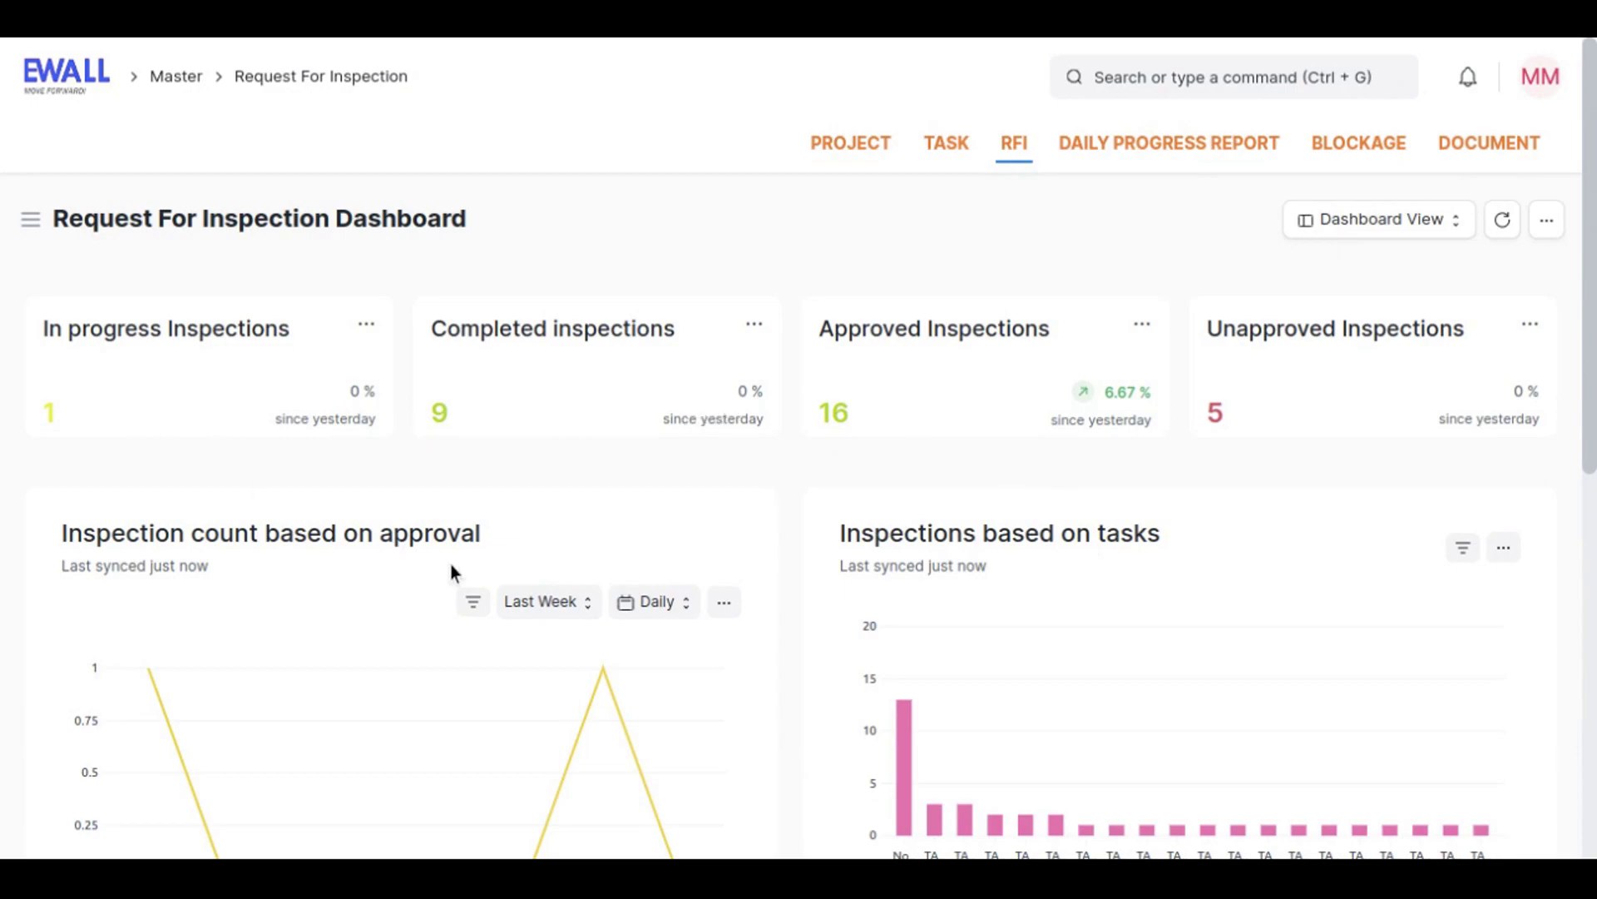
scroll(588, 696, "down", 3)
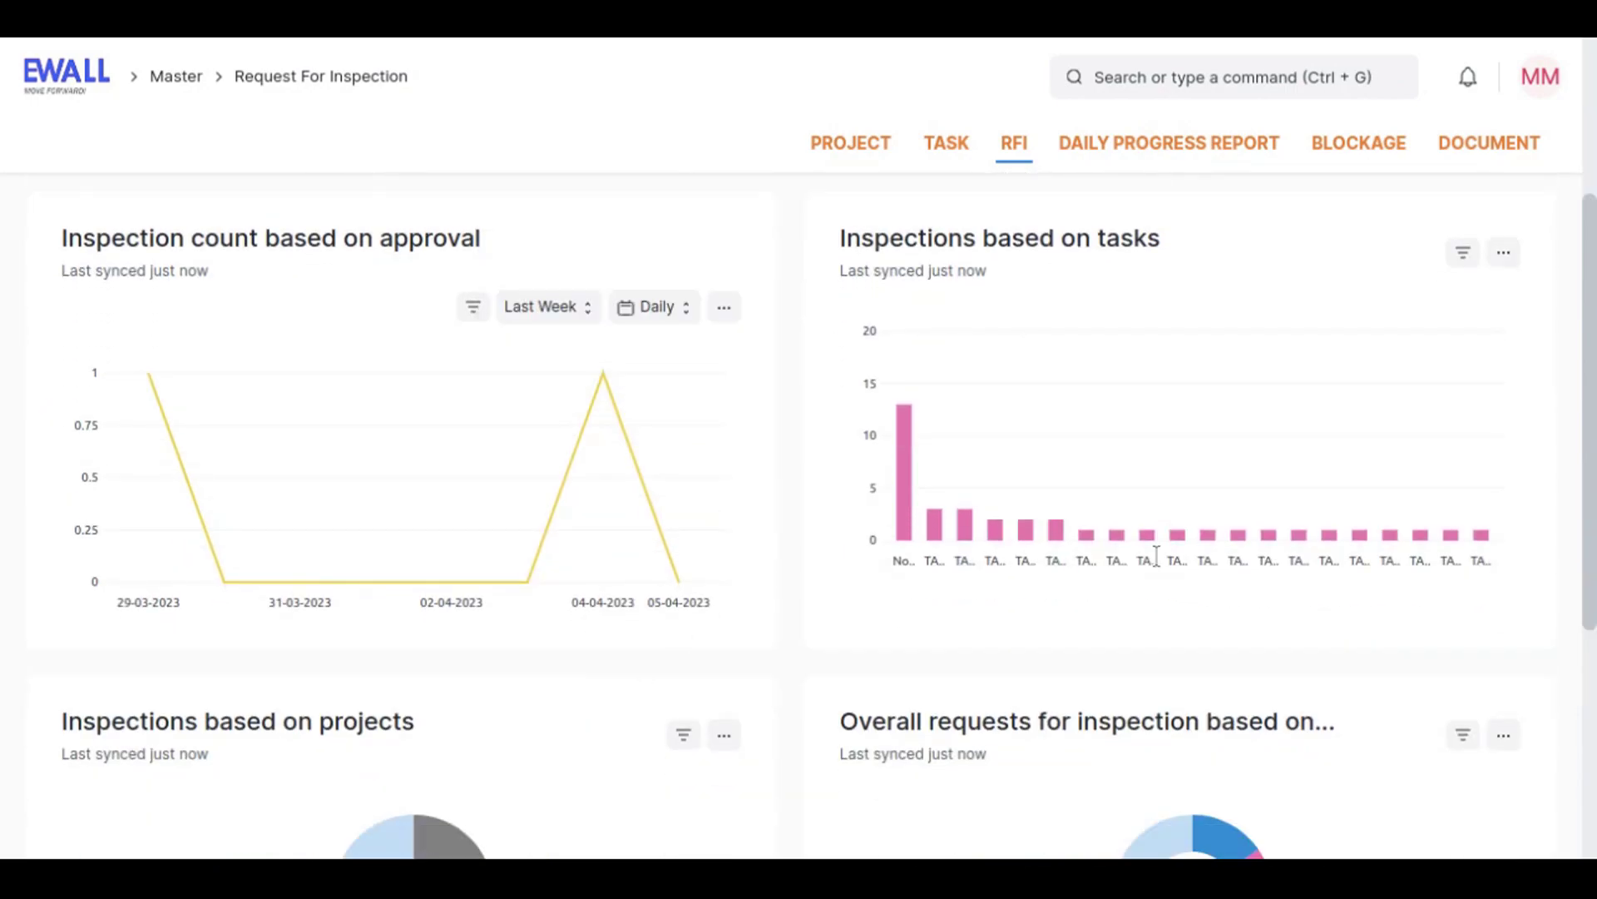
scroll(1157, 557, "down", 5)
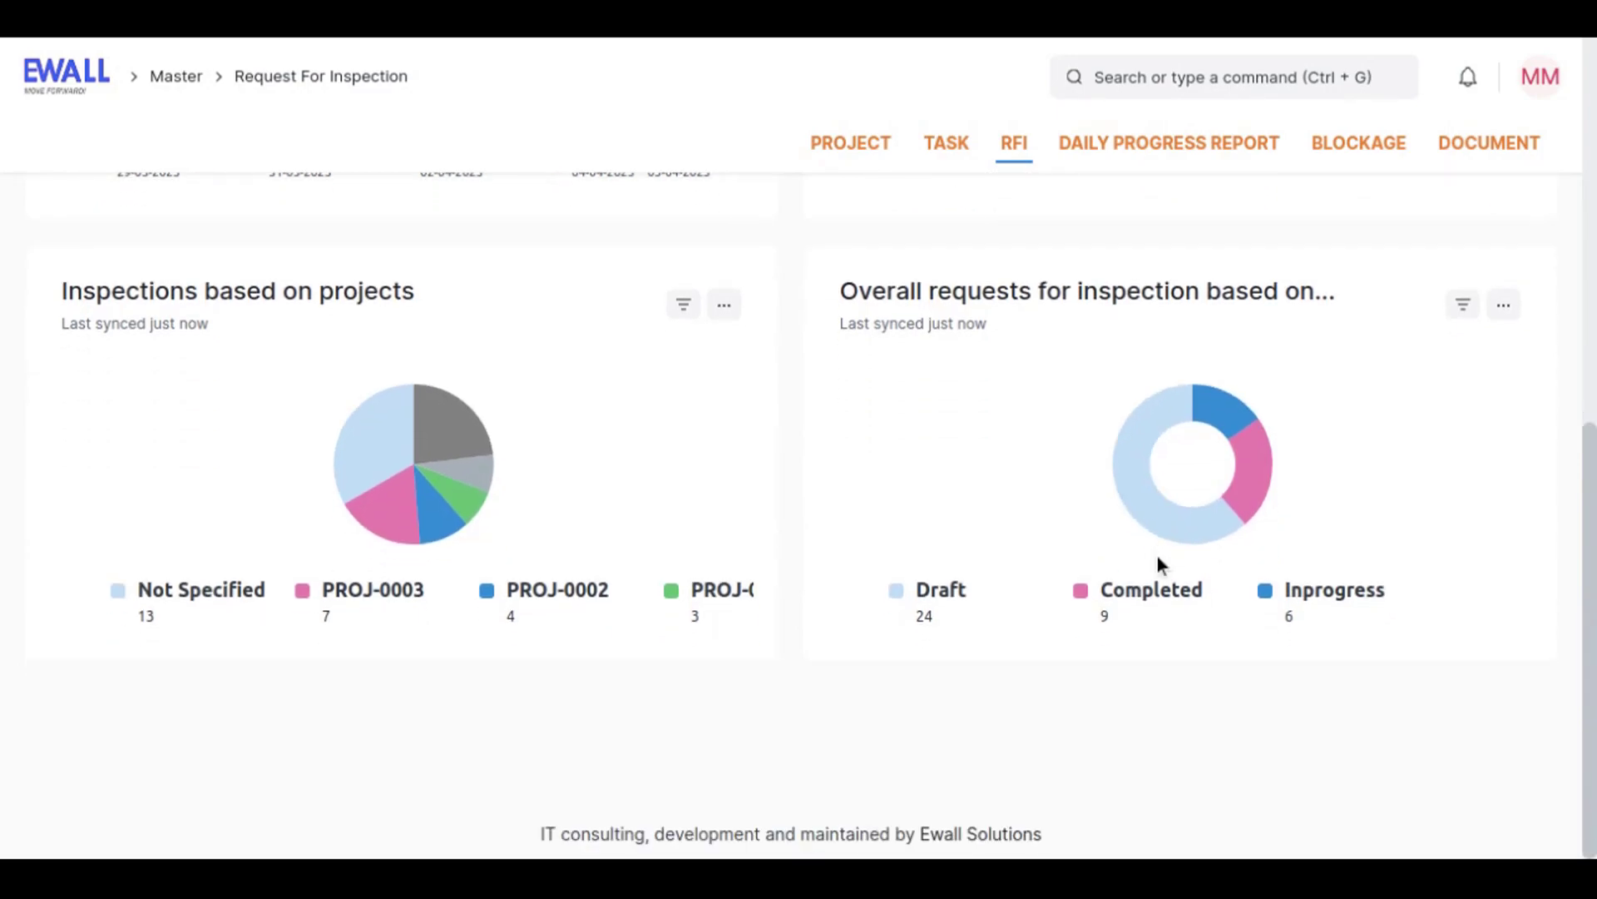
- Open the Daily Progress Report list in its dashboard view and check the filter and action options of the chart based on project
scroll(1580, 245, "up", 7)
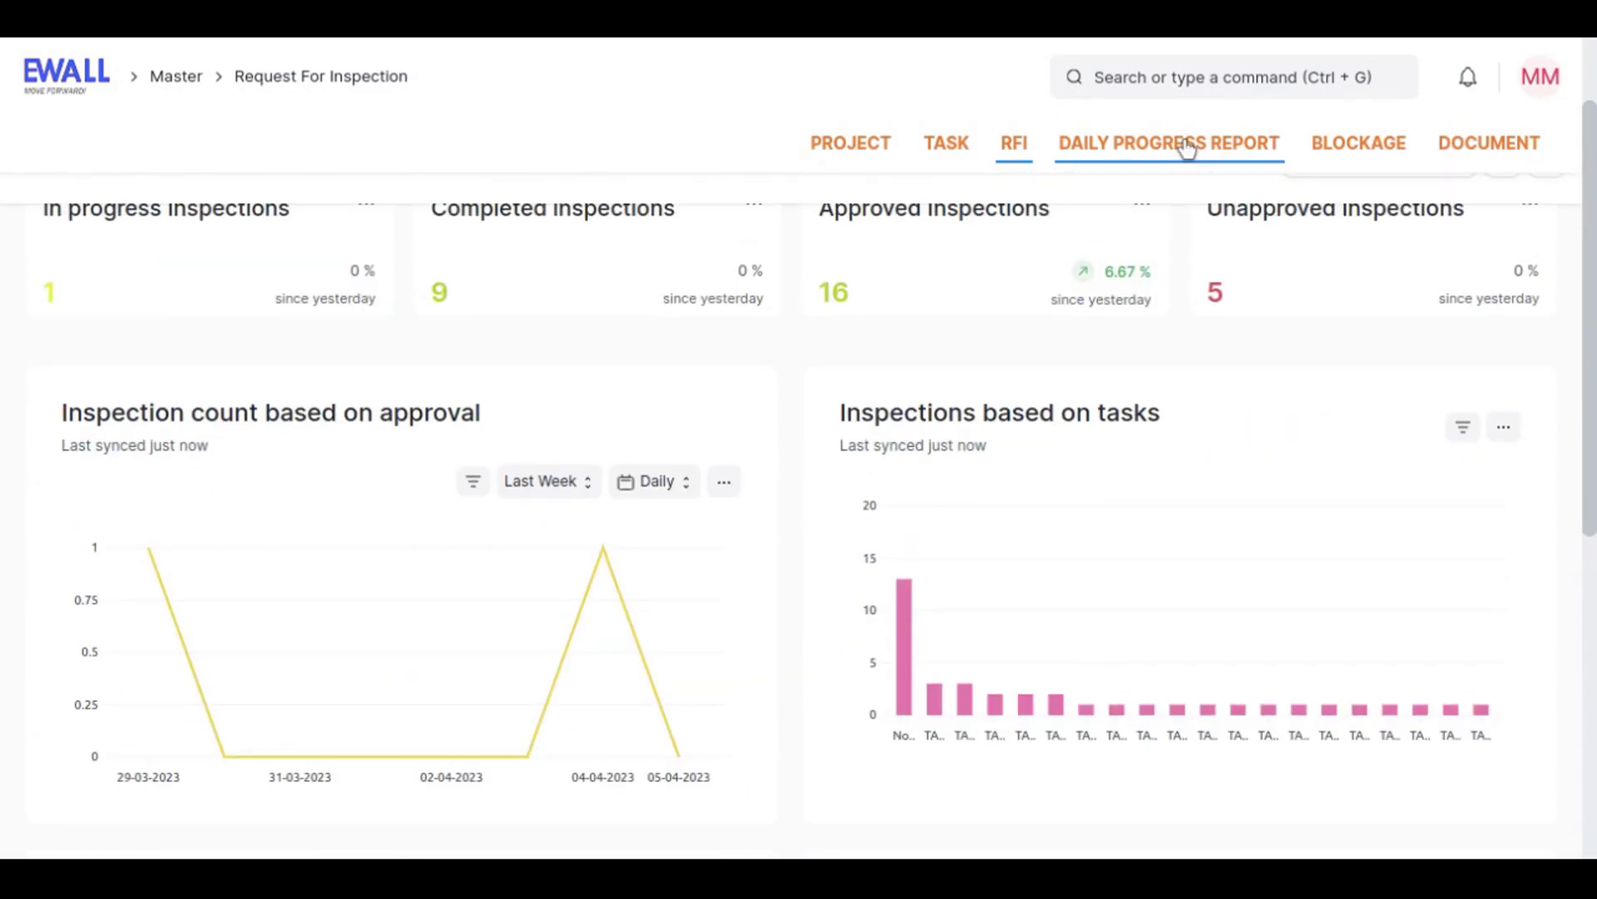
left_click(1187, 148)
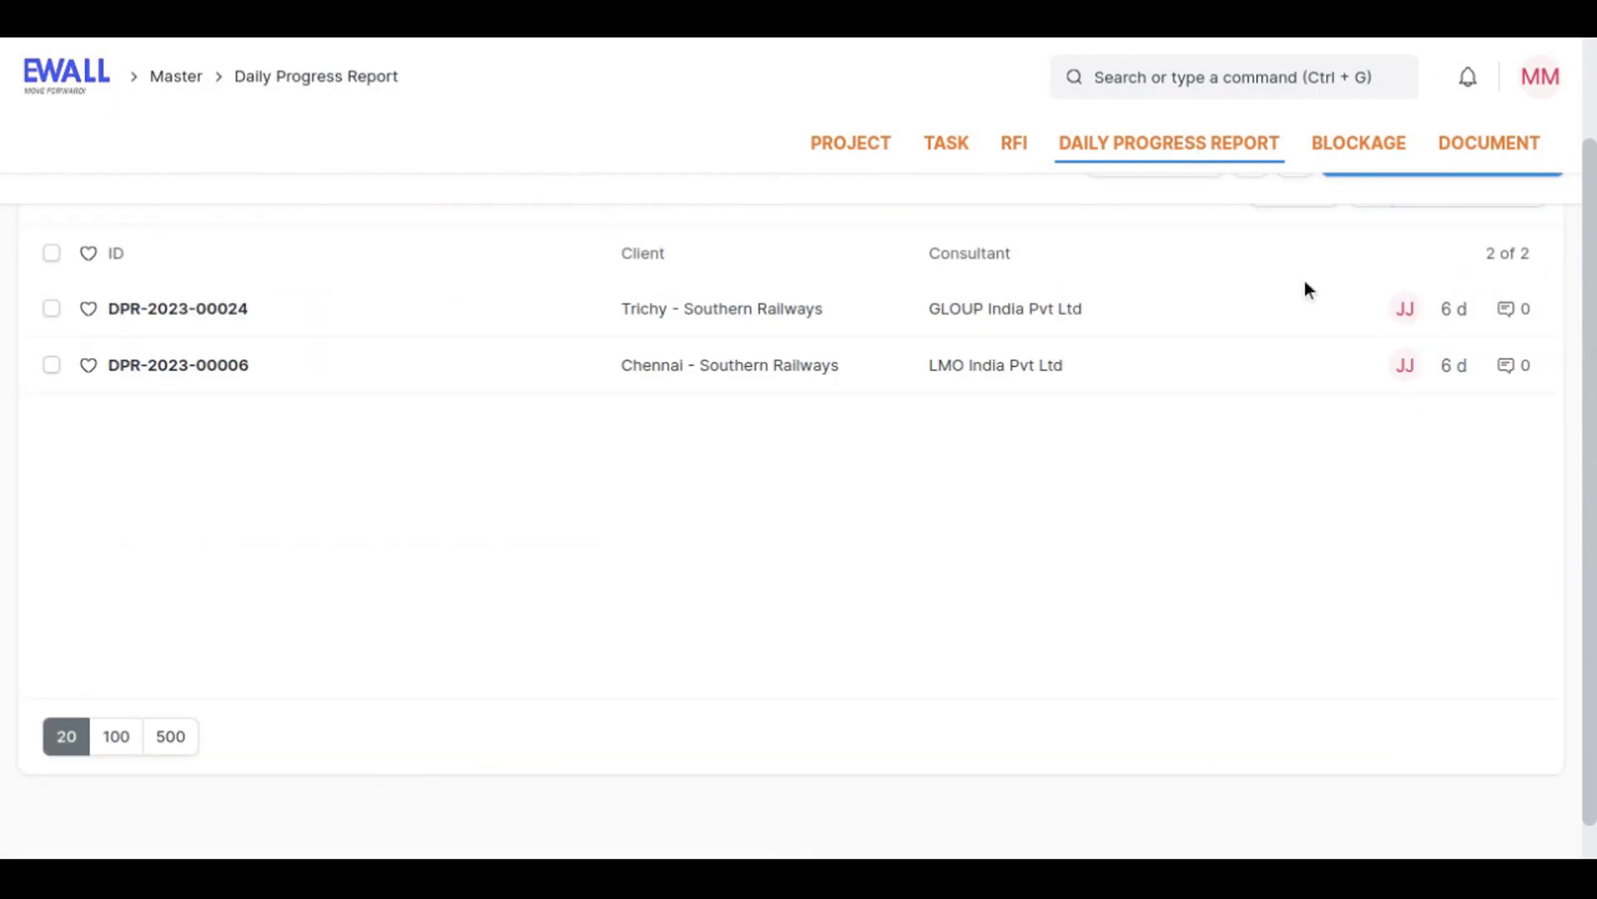
left_click(1185, 227)
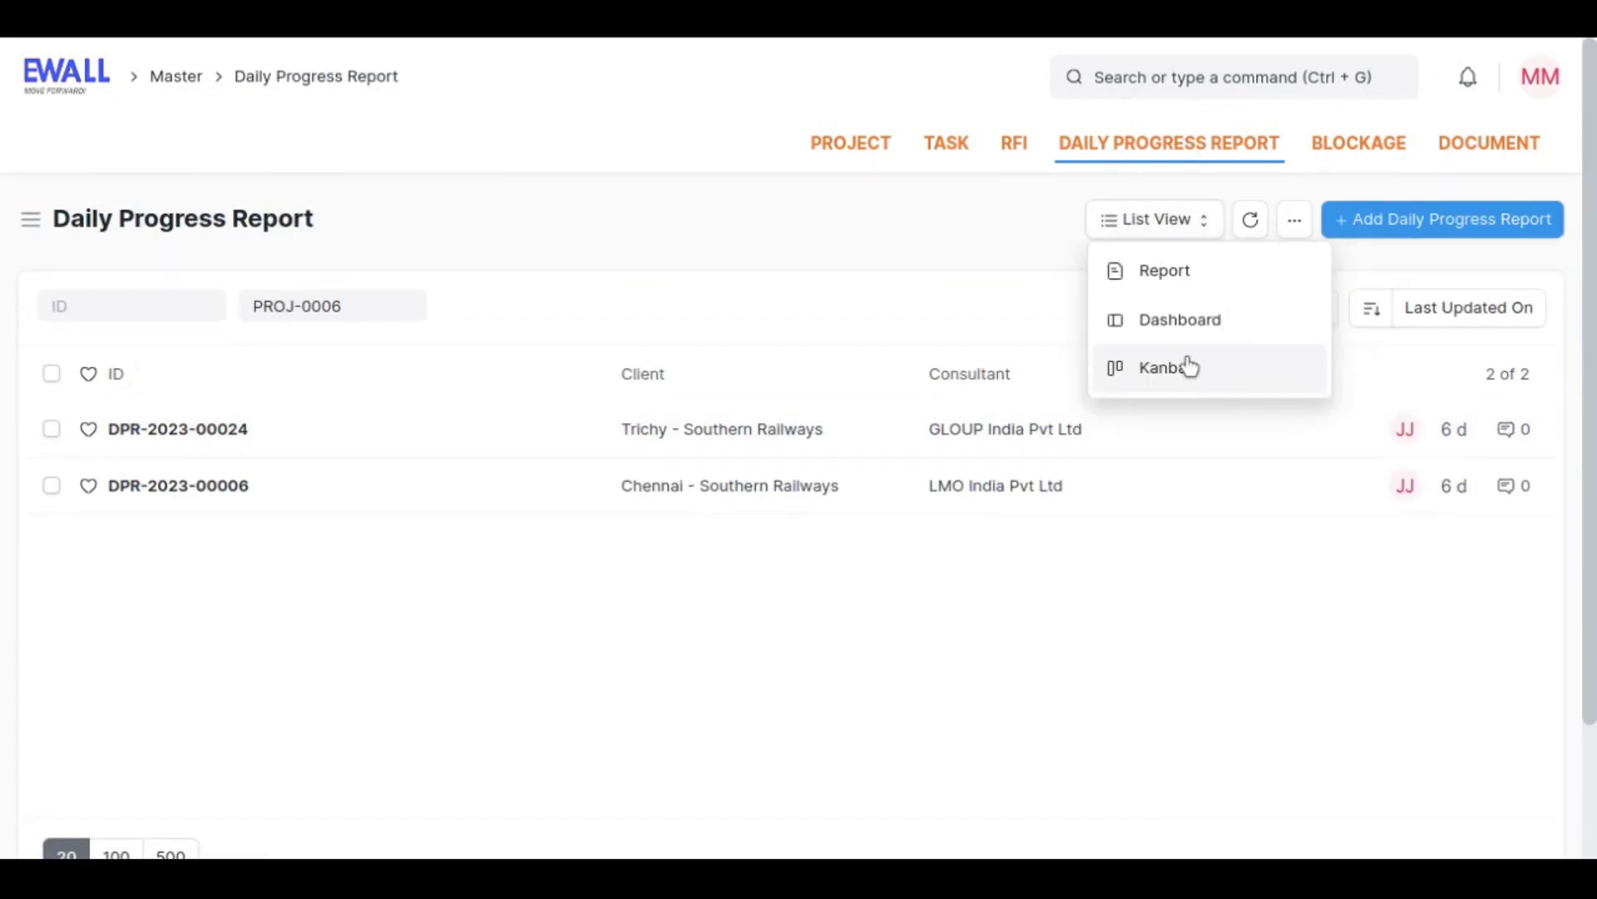
left_click(1191, 330)
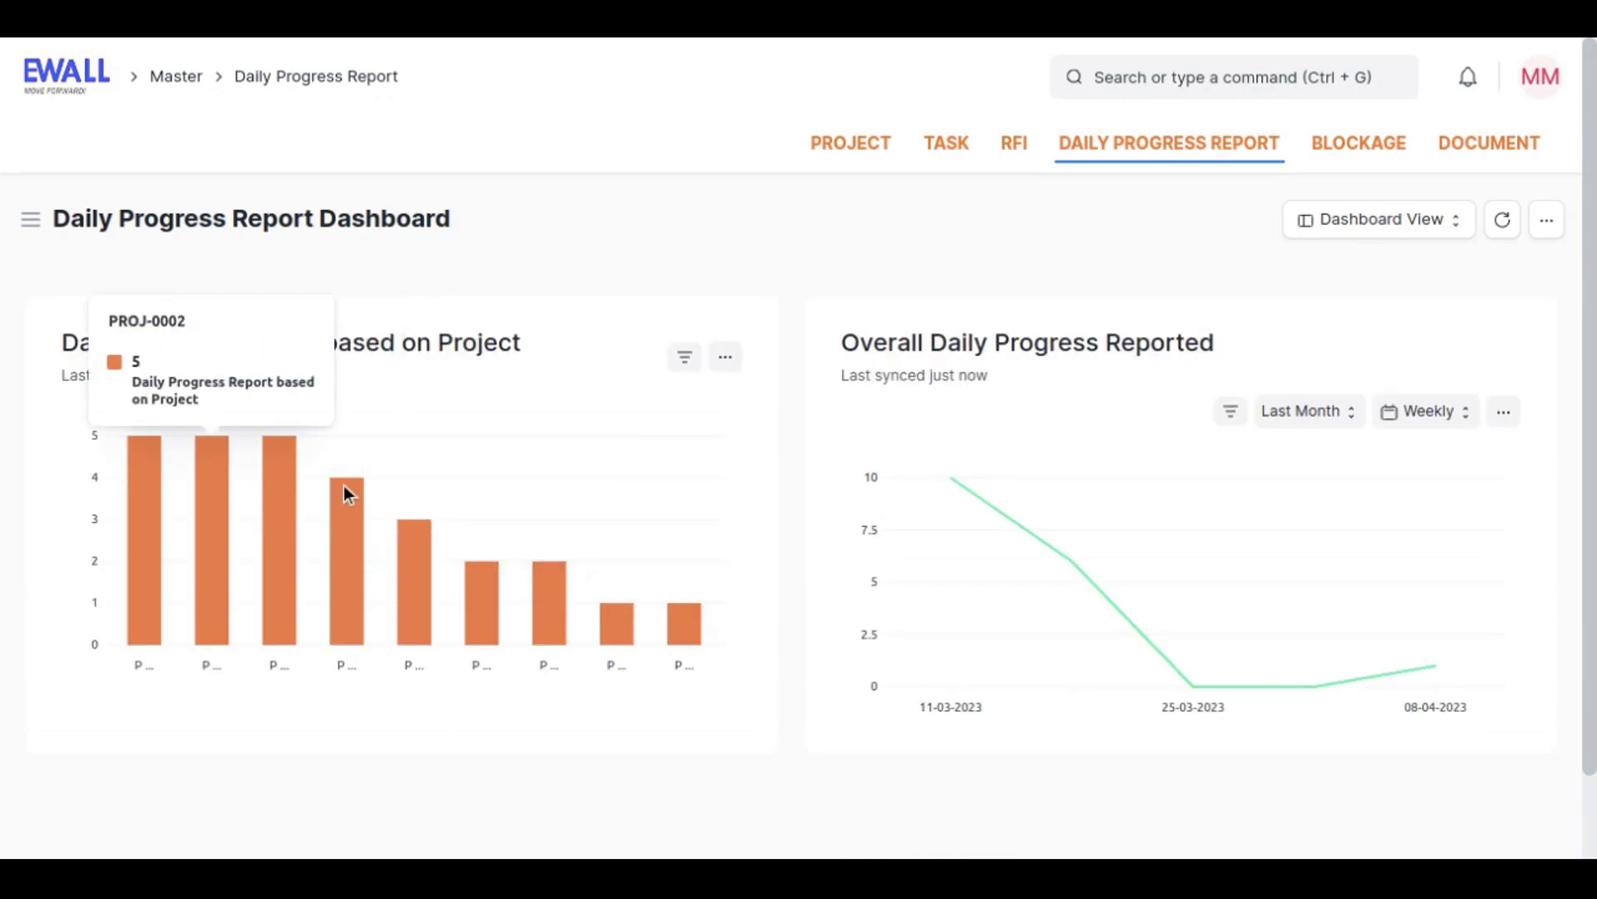
left_click(687, 375)
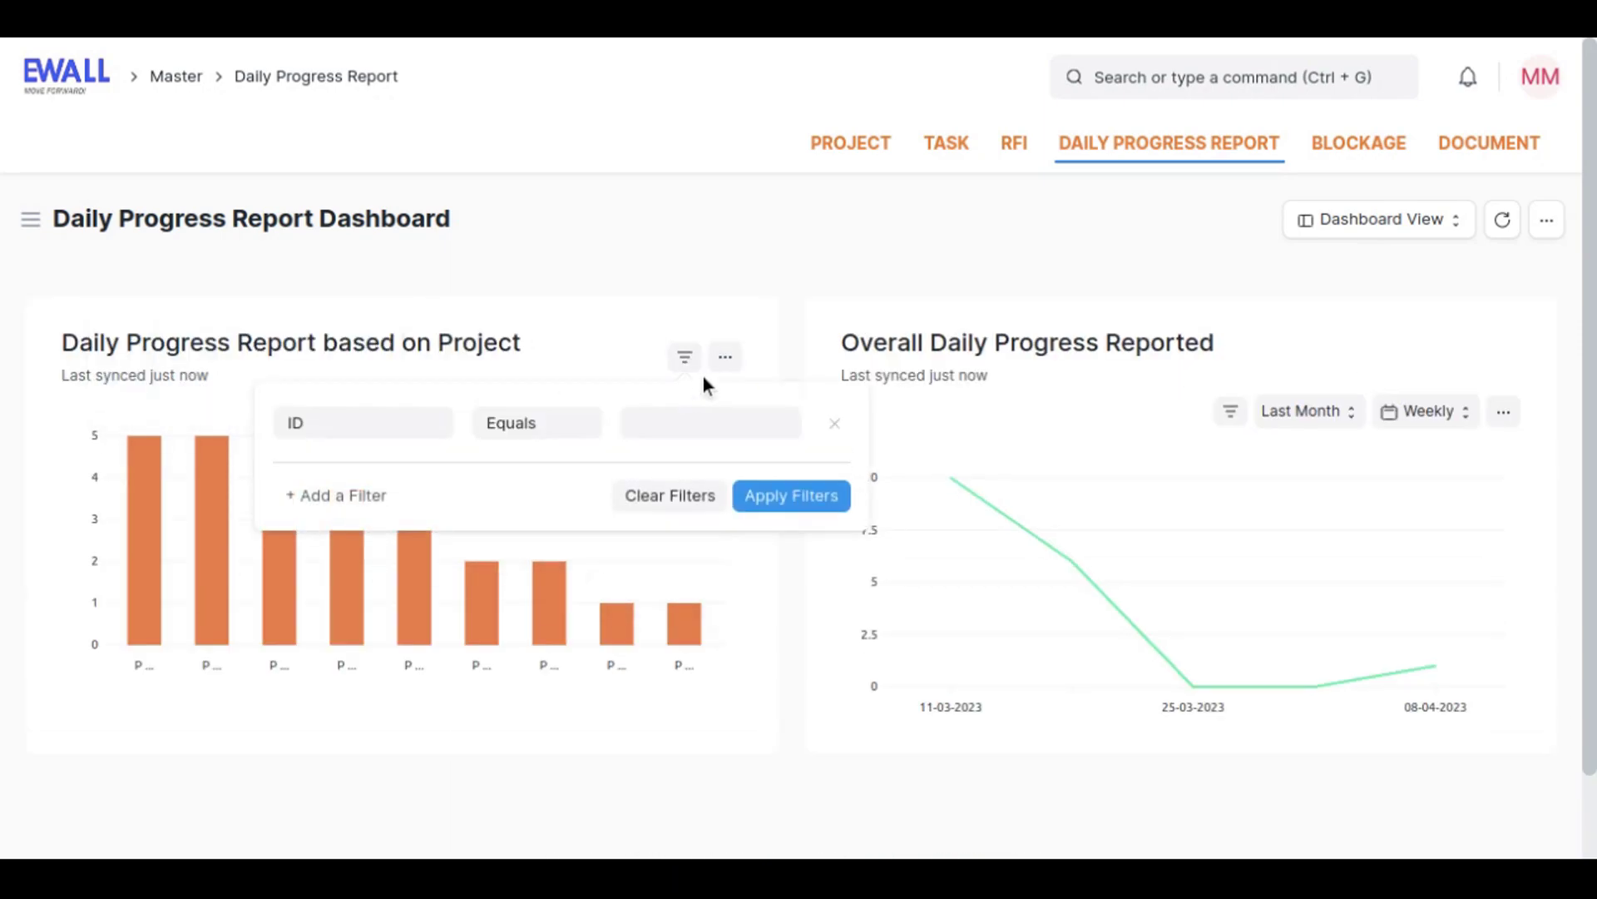
left_click(717, 363)
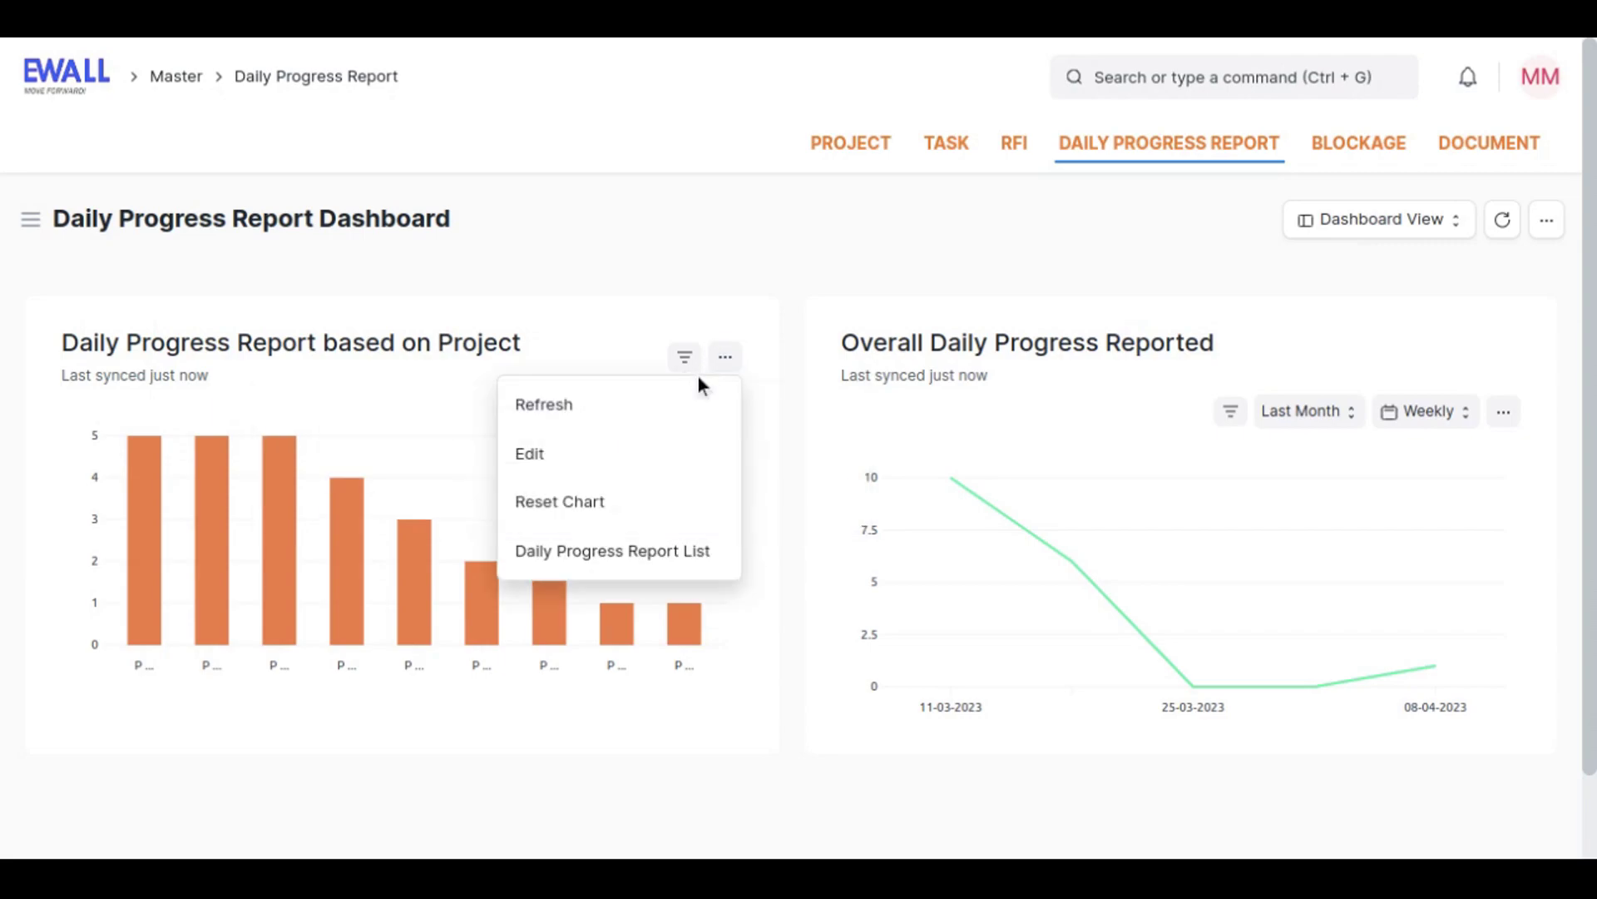
left_click(805, 305)
- Set the Overall Daily Progress Reported chart to a Quarterly interval and examine the resulting trend
left_click(1349, 414)
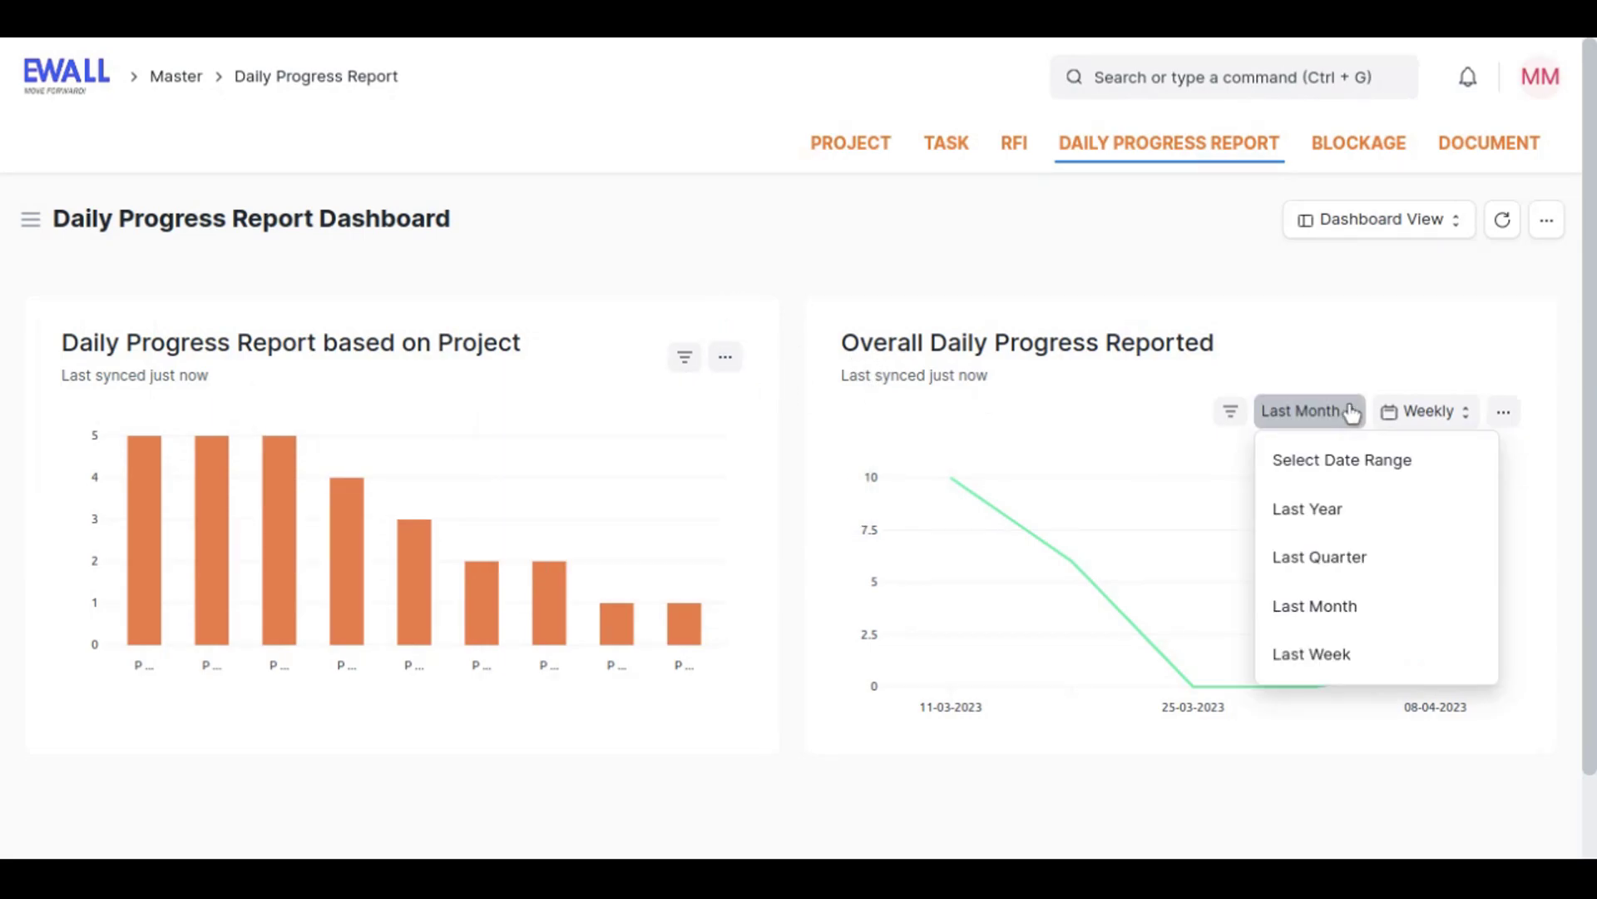
left_click(1388, 417)
left_click(1418, 533)
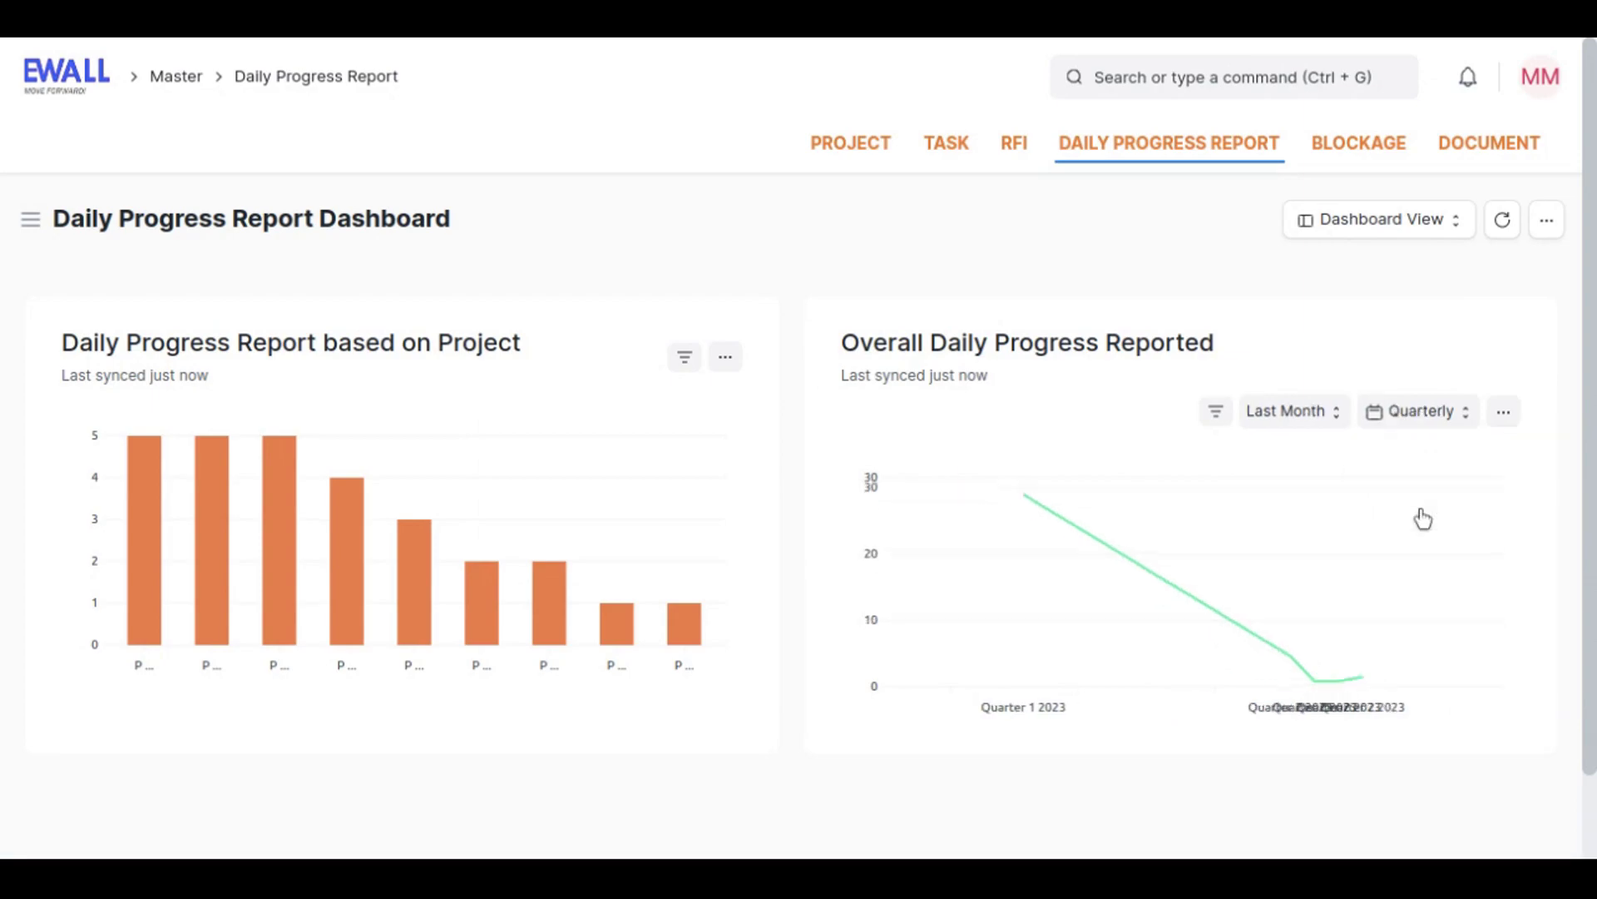
scroll(1123, 707, "down", 2)
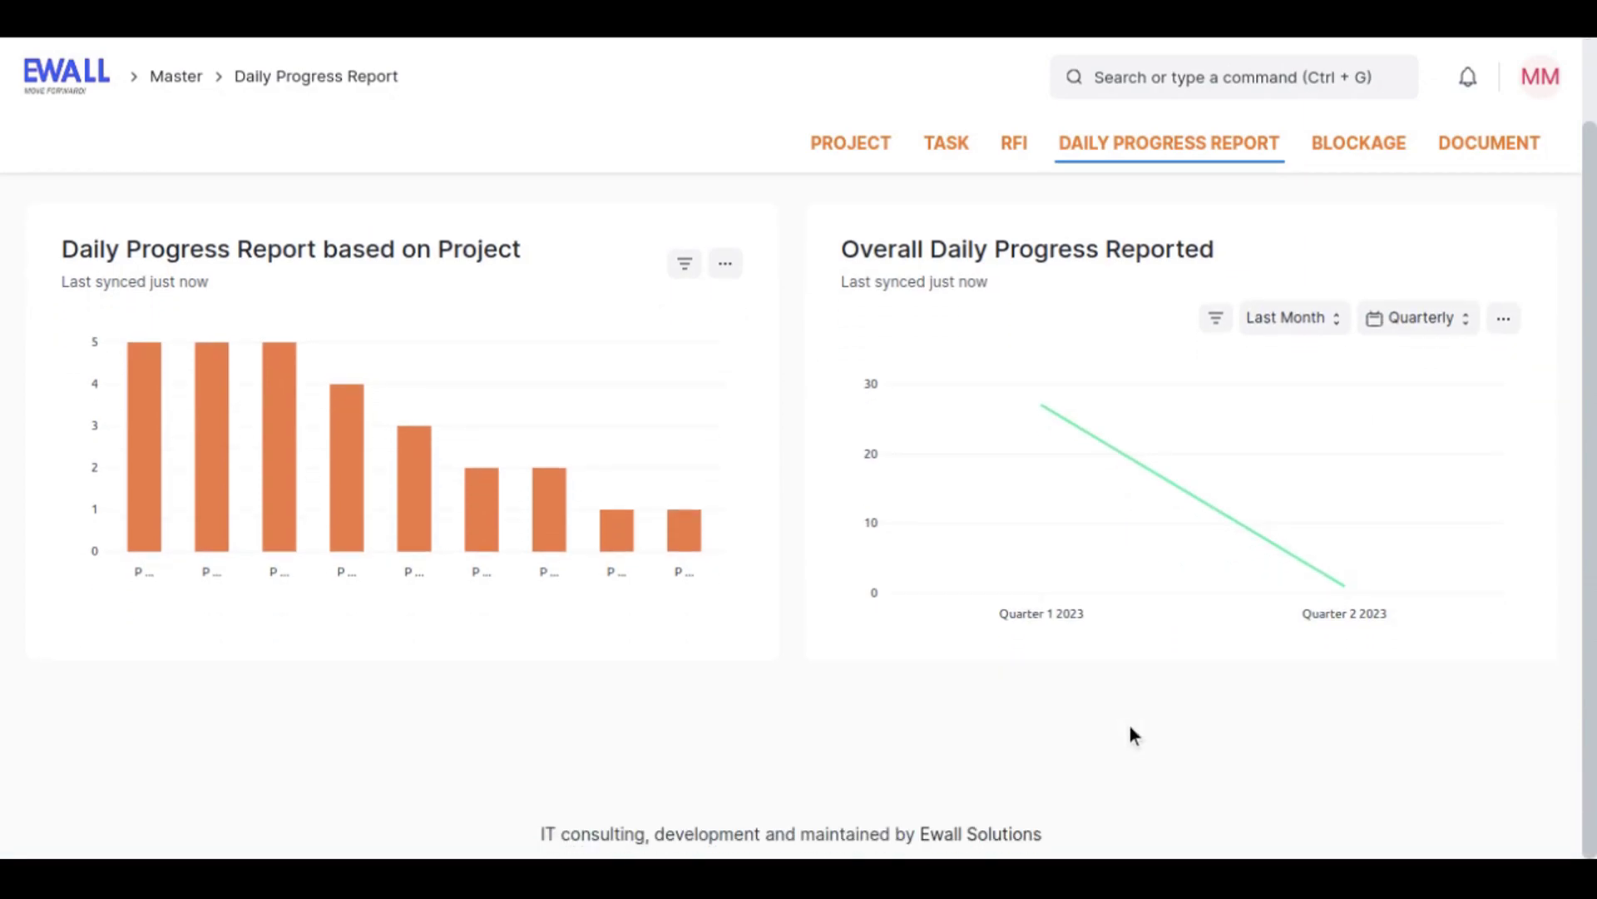
scroll(1191, 480, "up", 2)
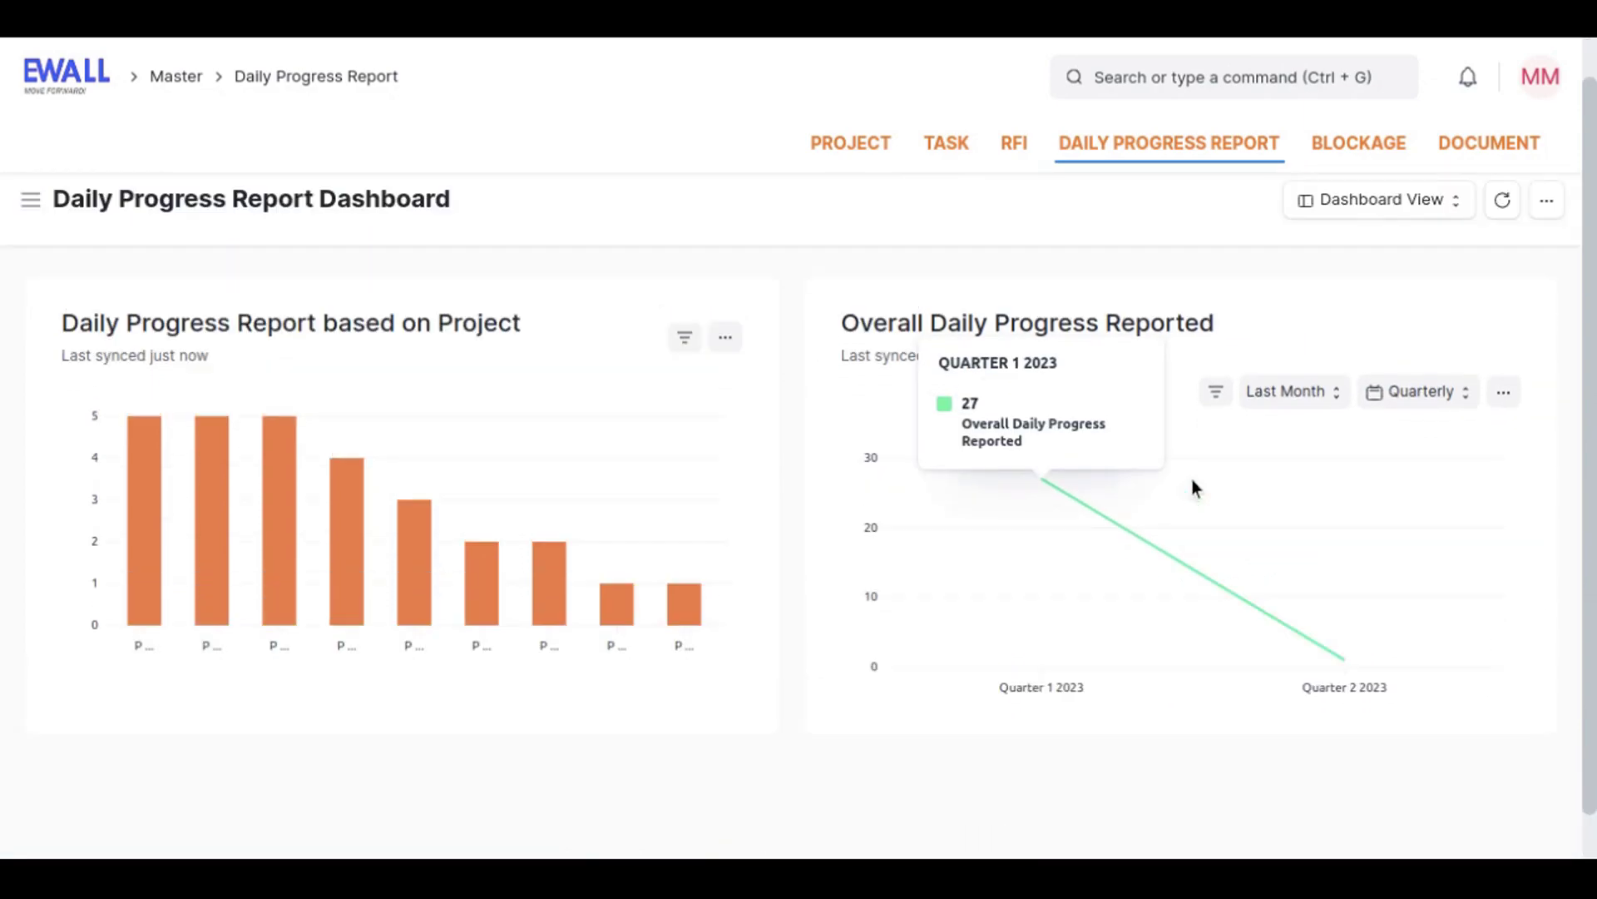
- Open the Blockage list in its dashboard view and examine the blockage counts and the charts by project and task
left_click(1359, 142)
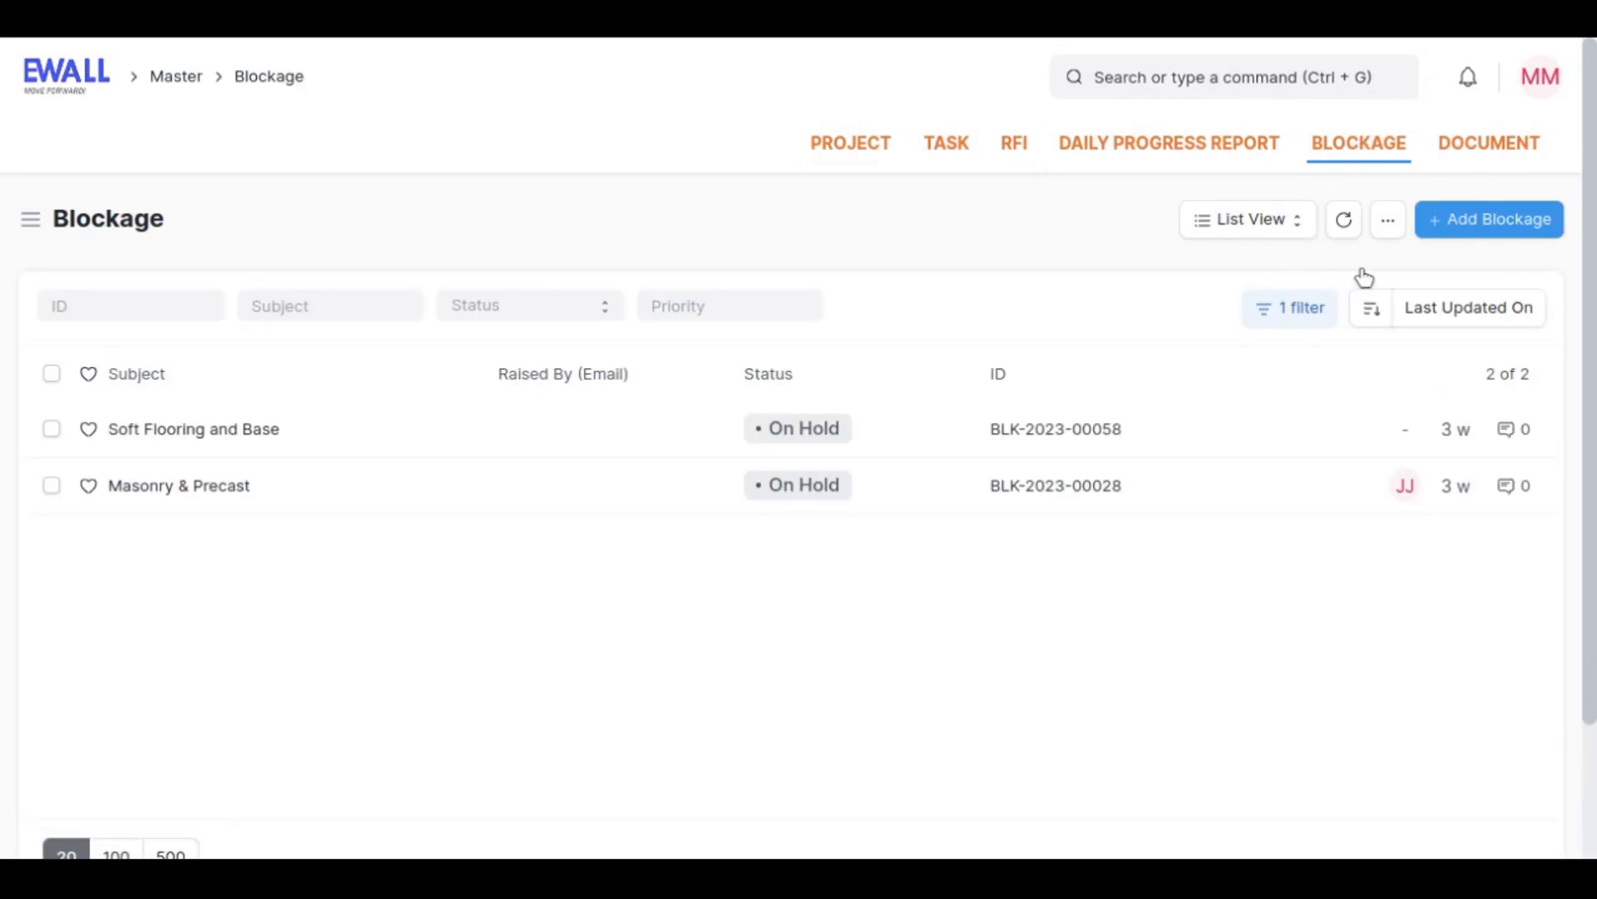
left_click(1288, 226)
left_click(1287, 315)
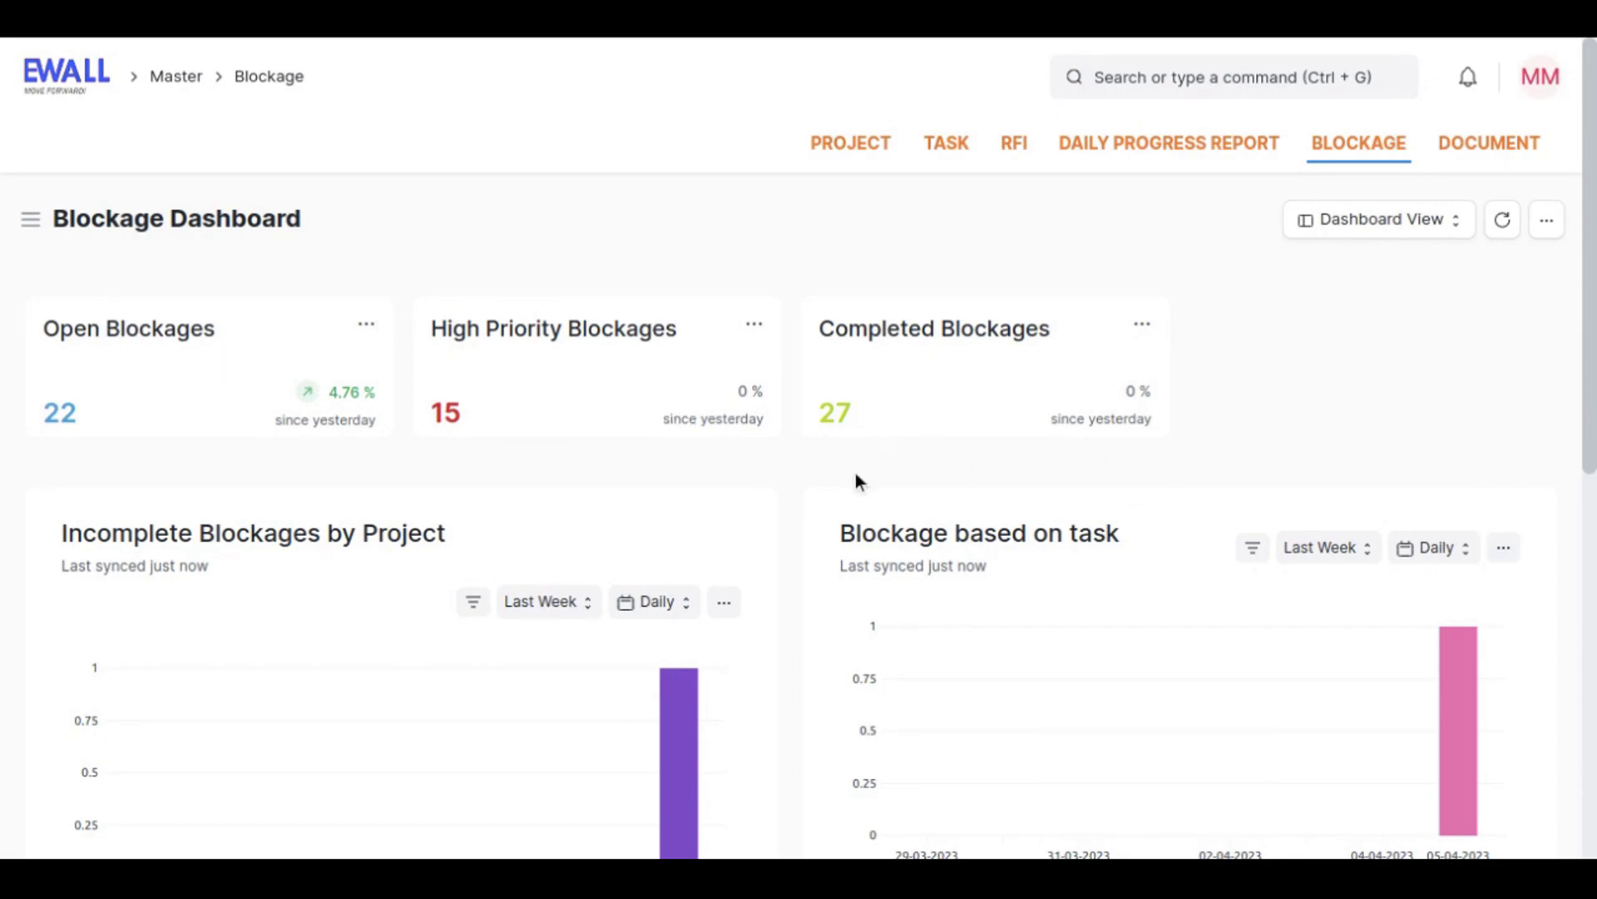
scroll(859, 481, "down", 7)
scroll(688, 542, "up", 7)
- Return to the home Dashboards workspace and examine the Overall Task Status chart, including its Completed and Pending Review points
left_click(85, 91)
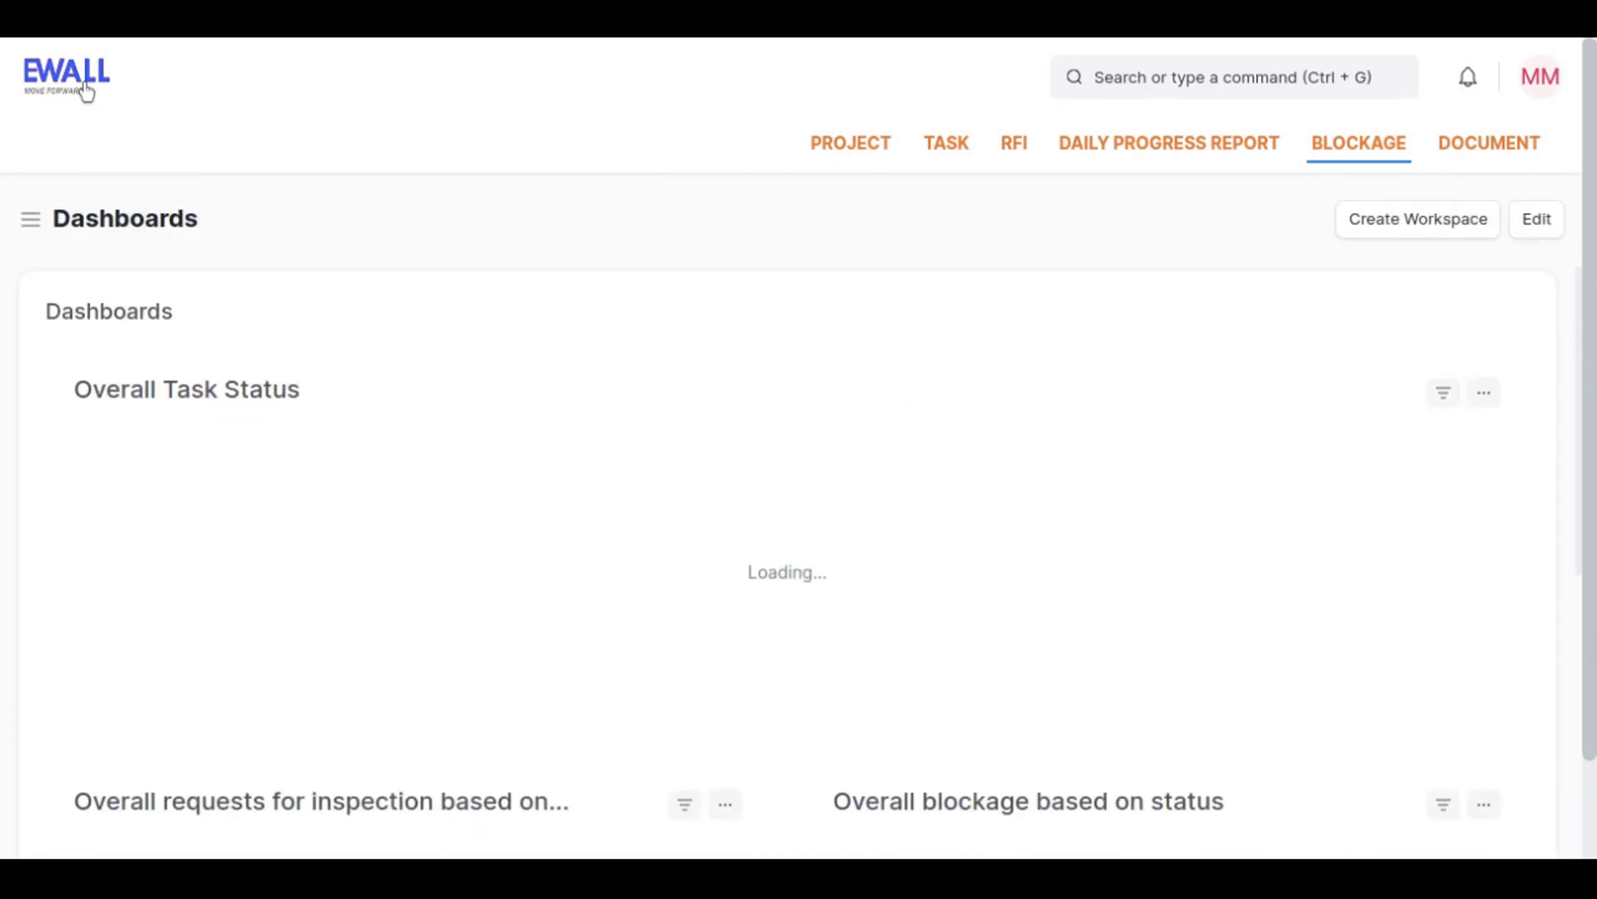
scroll(799, 449, "down", 2)
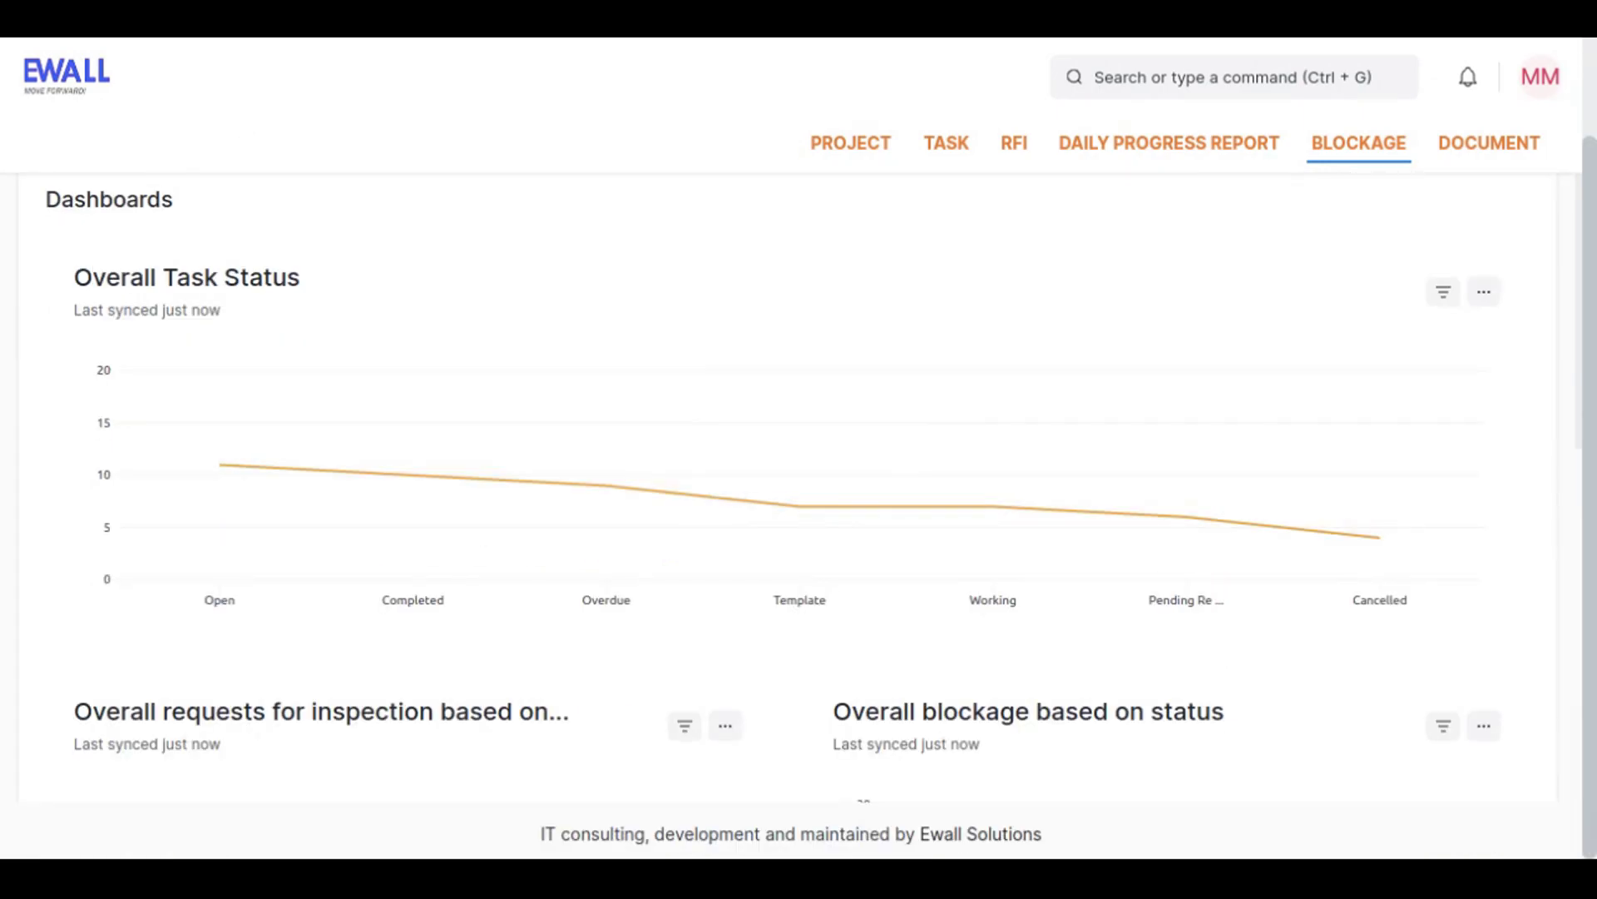
mouse_move(356, 519)
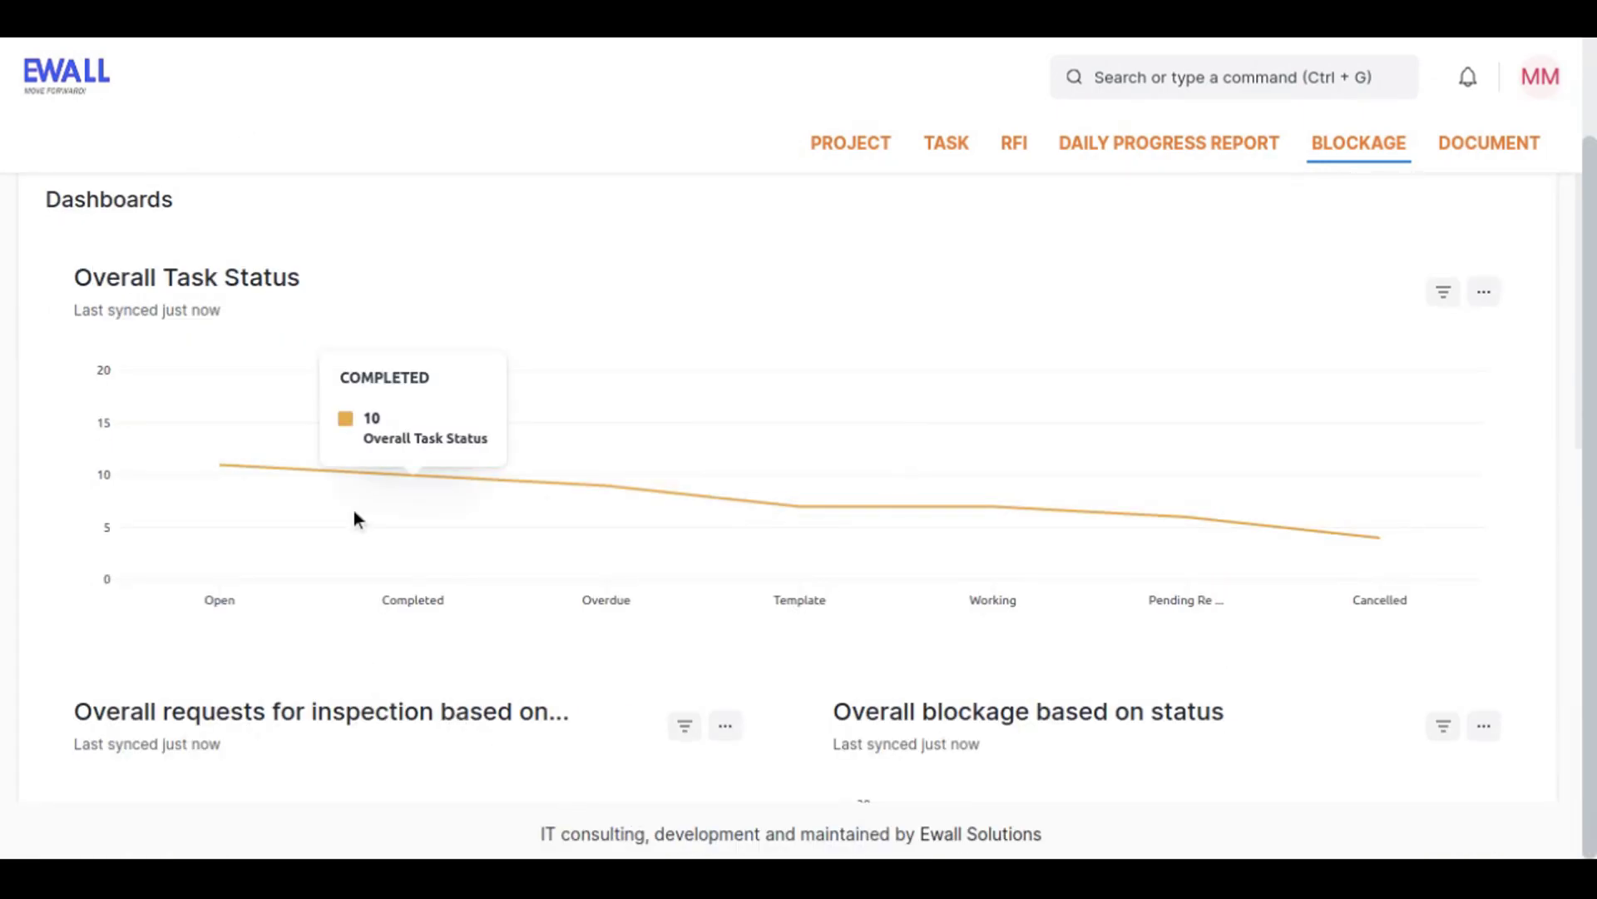
scroll(1023, 756, "up", 2)
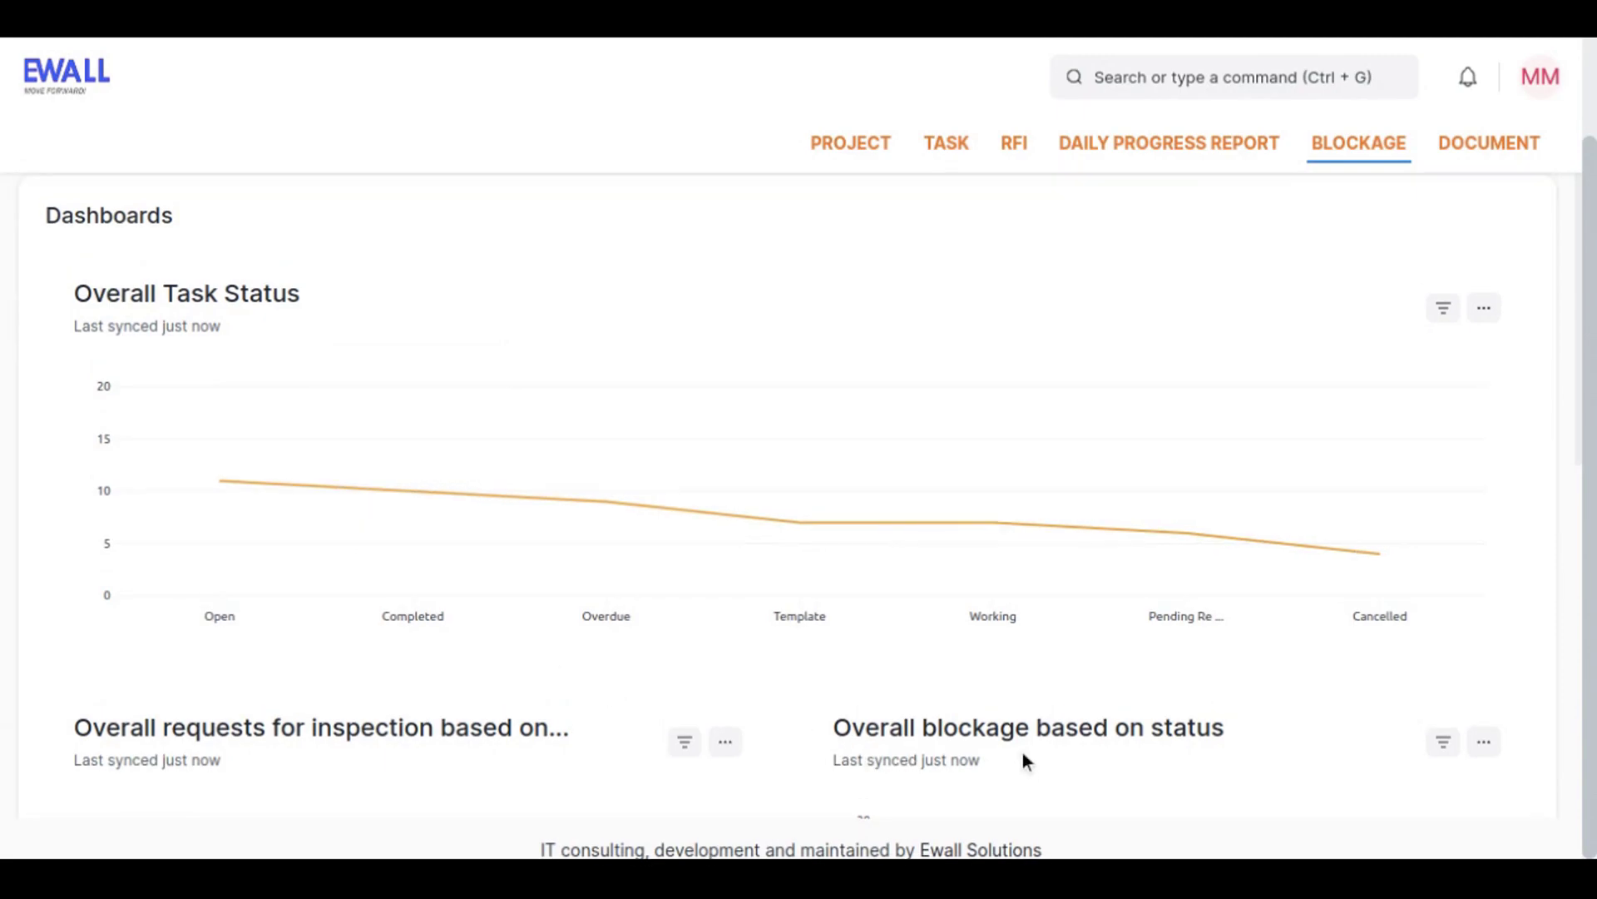
mouse_move(1150, 550)
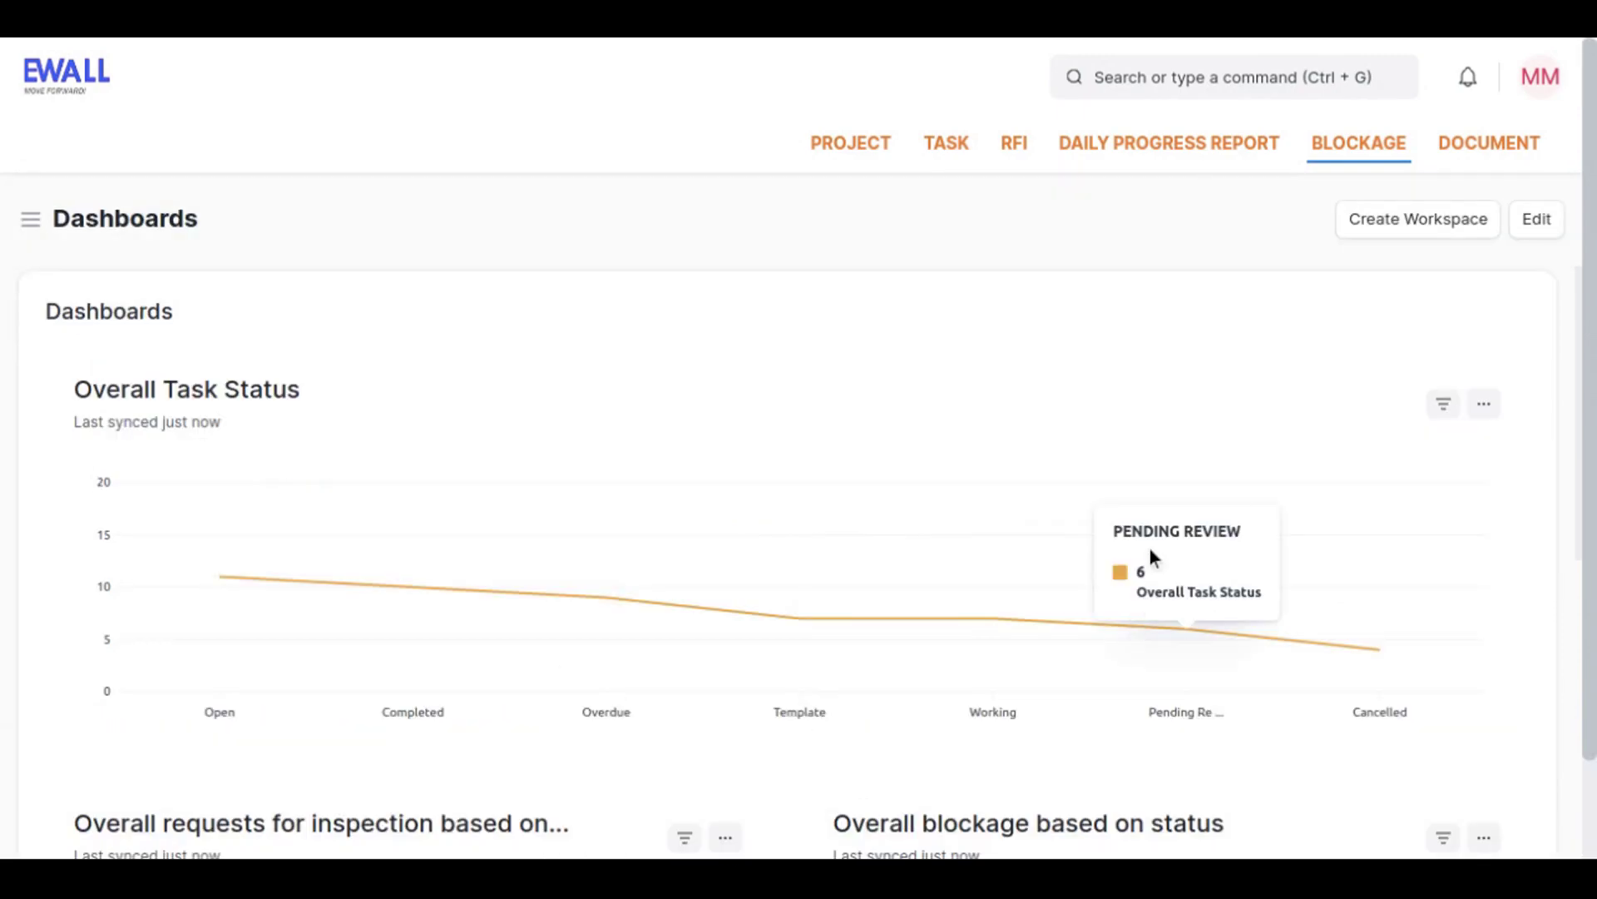